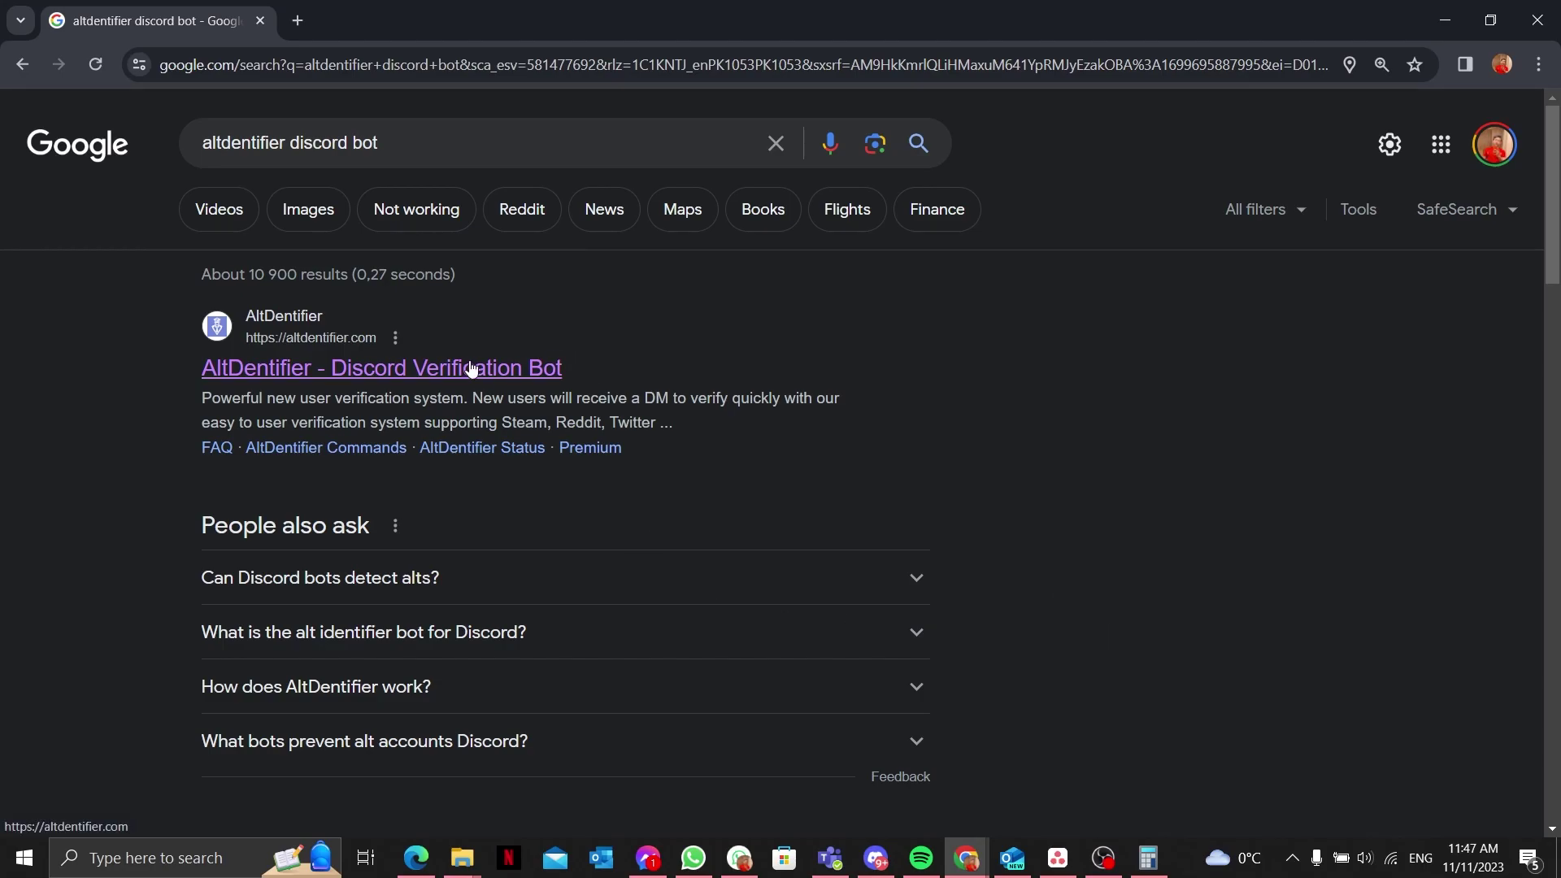
Select the 'altdentifier discord bot' query in the Google search box.
drag(430, 149, 82, 122)
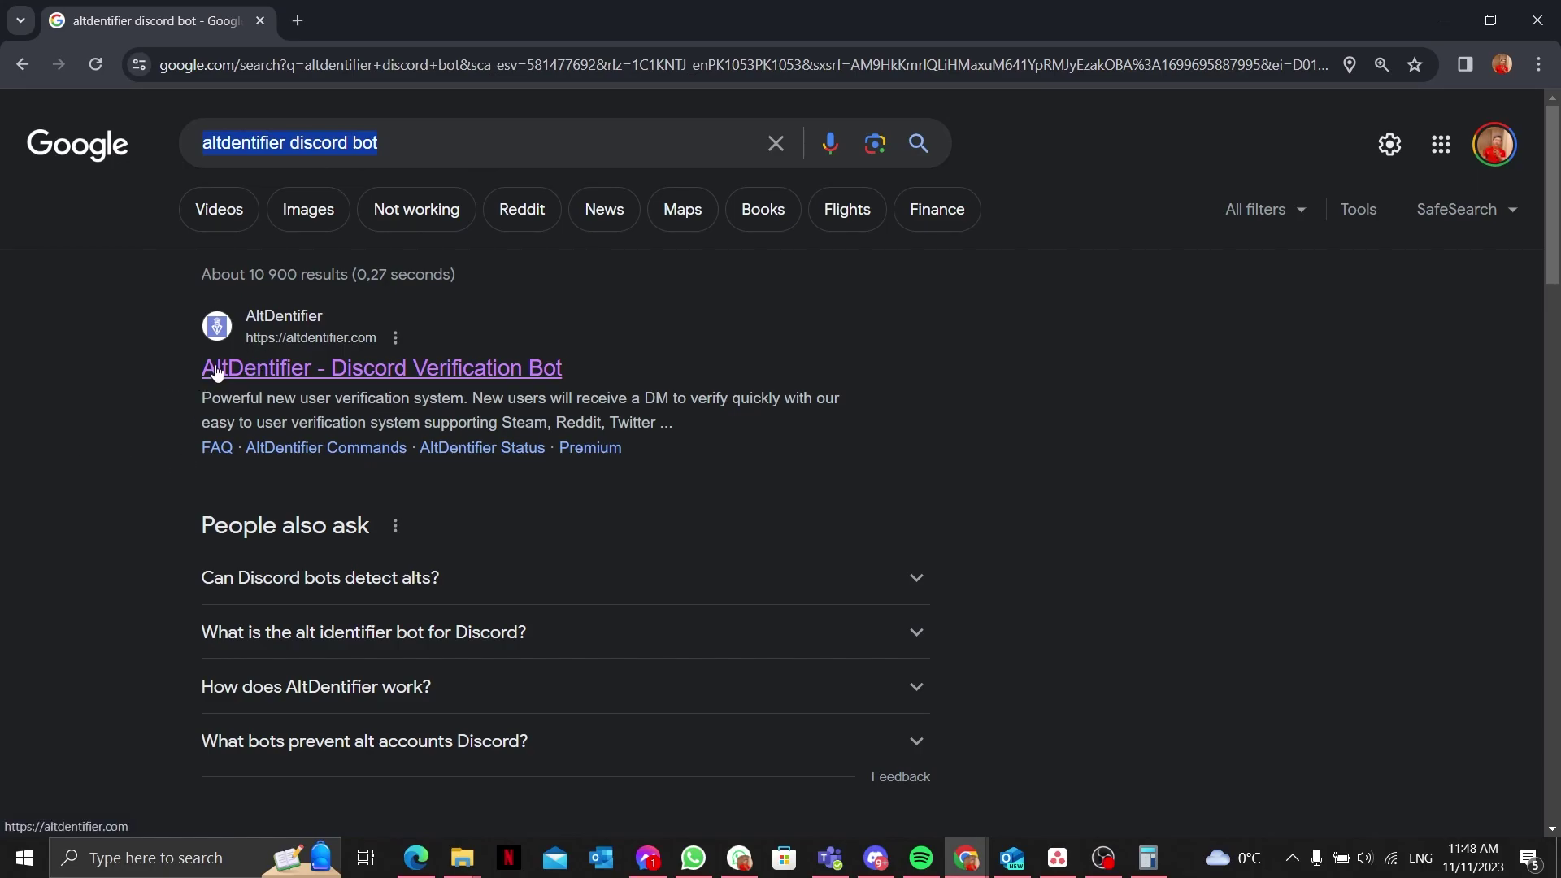
Open the AltDentifier website from the results and start the bot invite.
click(301, 379)
scroll(798, 718, down, 2)
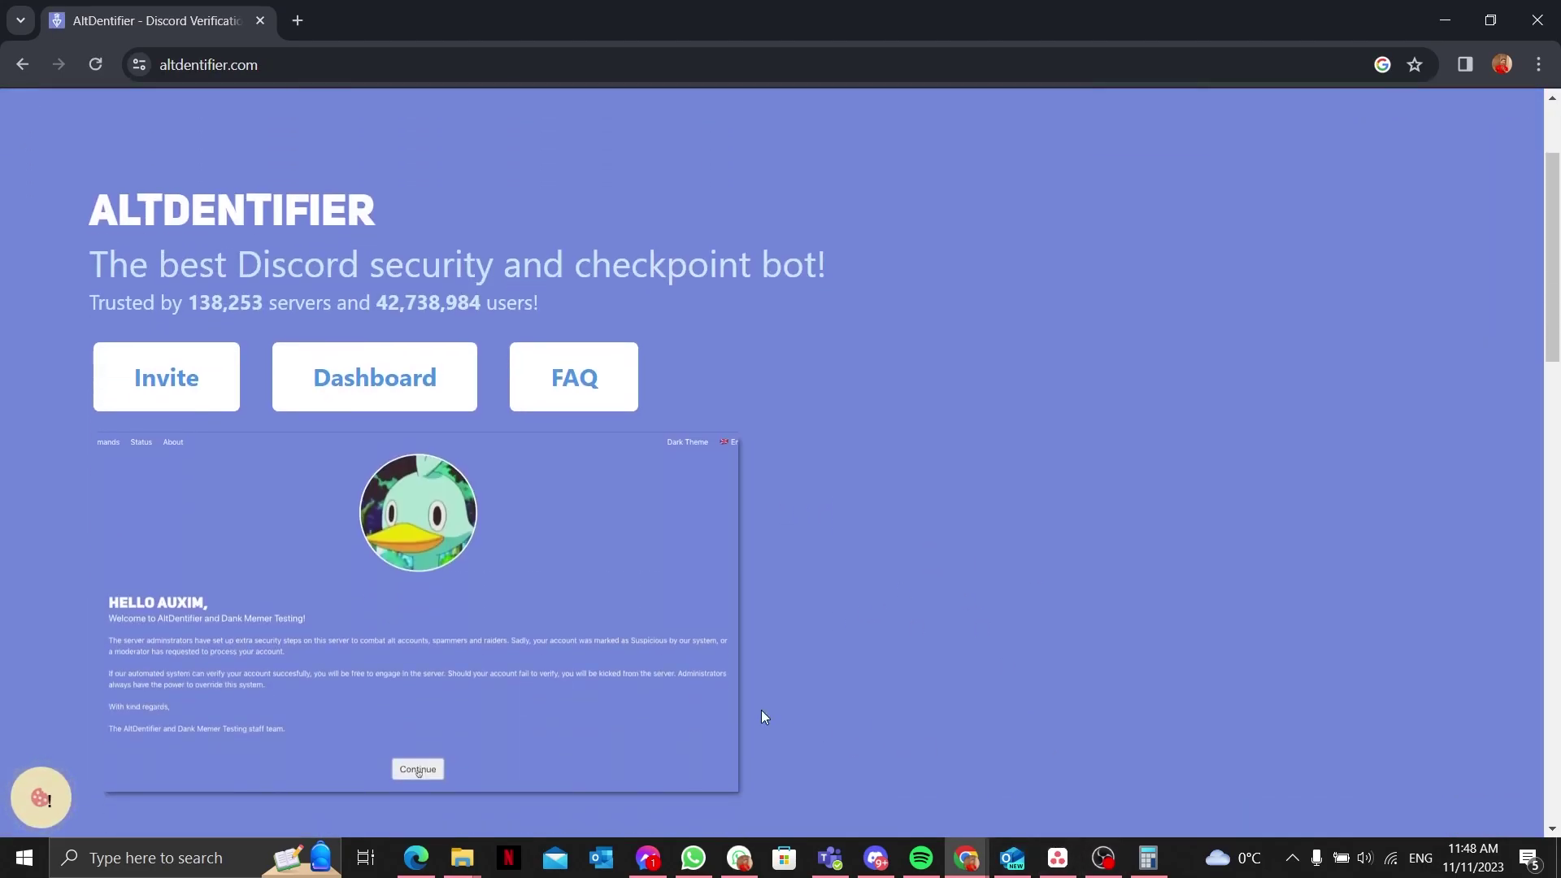
scroll(447, 641, down, 2)
scroll(184, 585, up, 2)
click(163, 380)
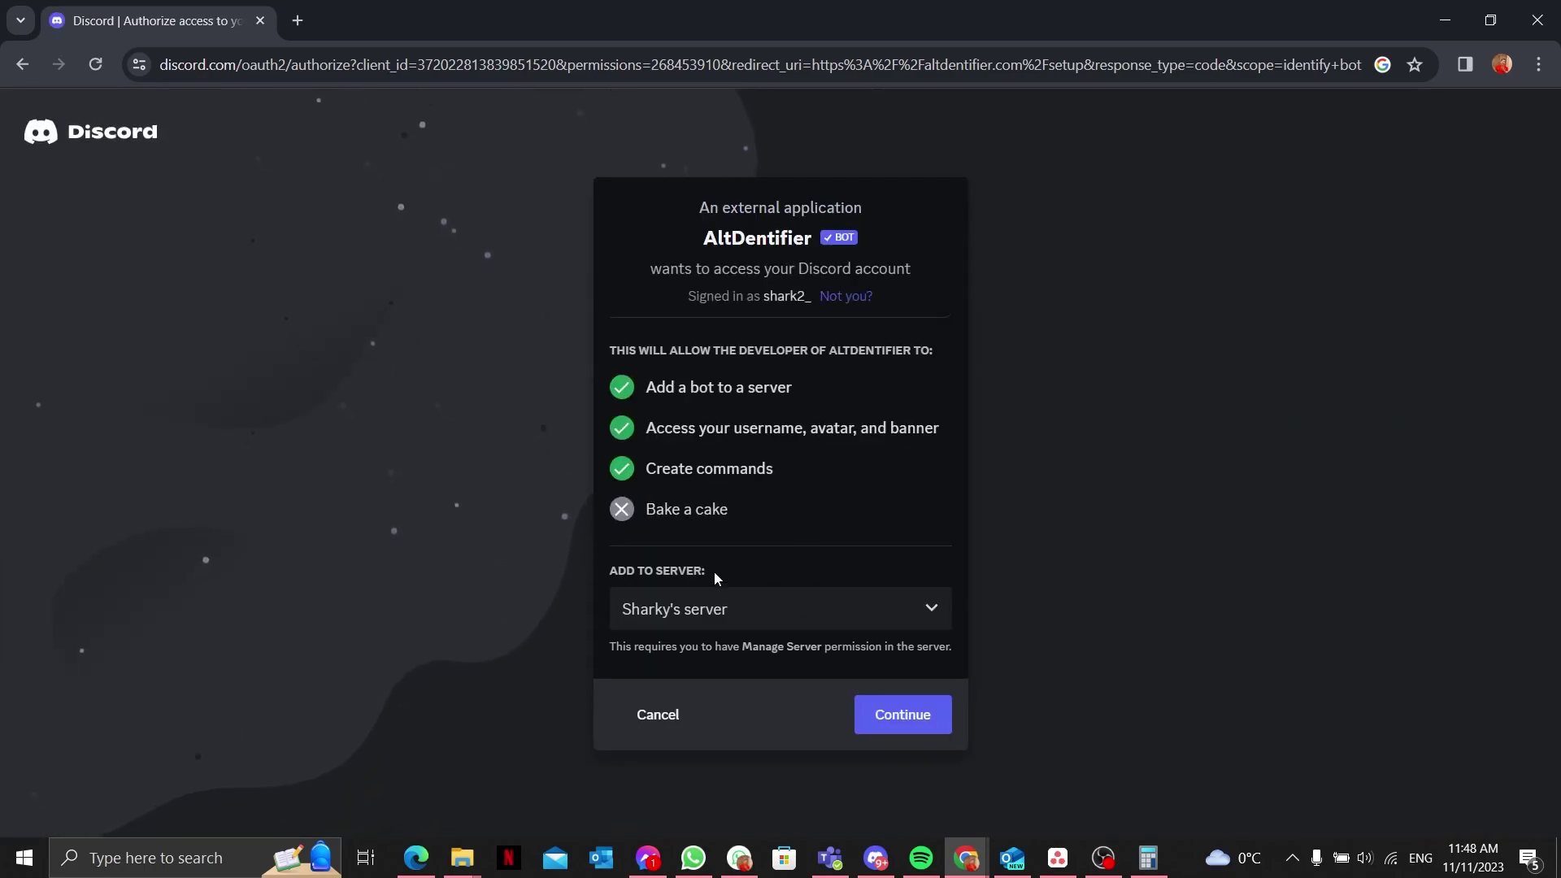
click(899, 715)
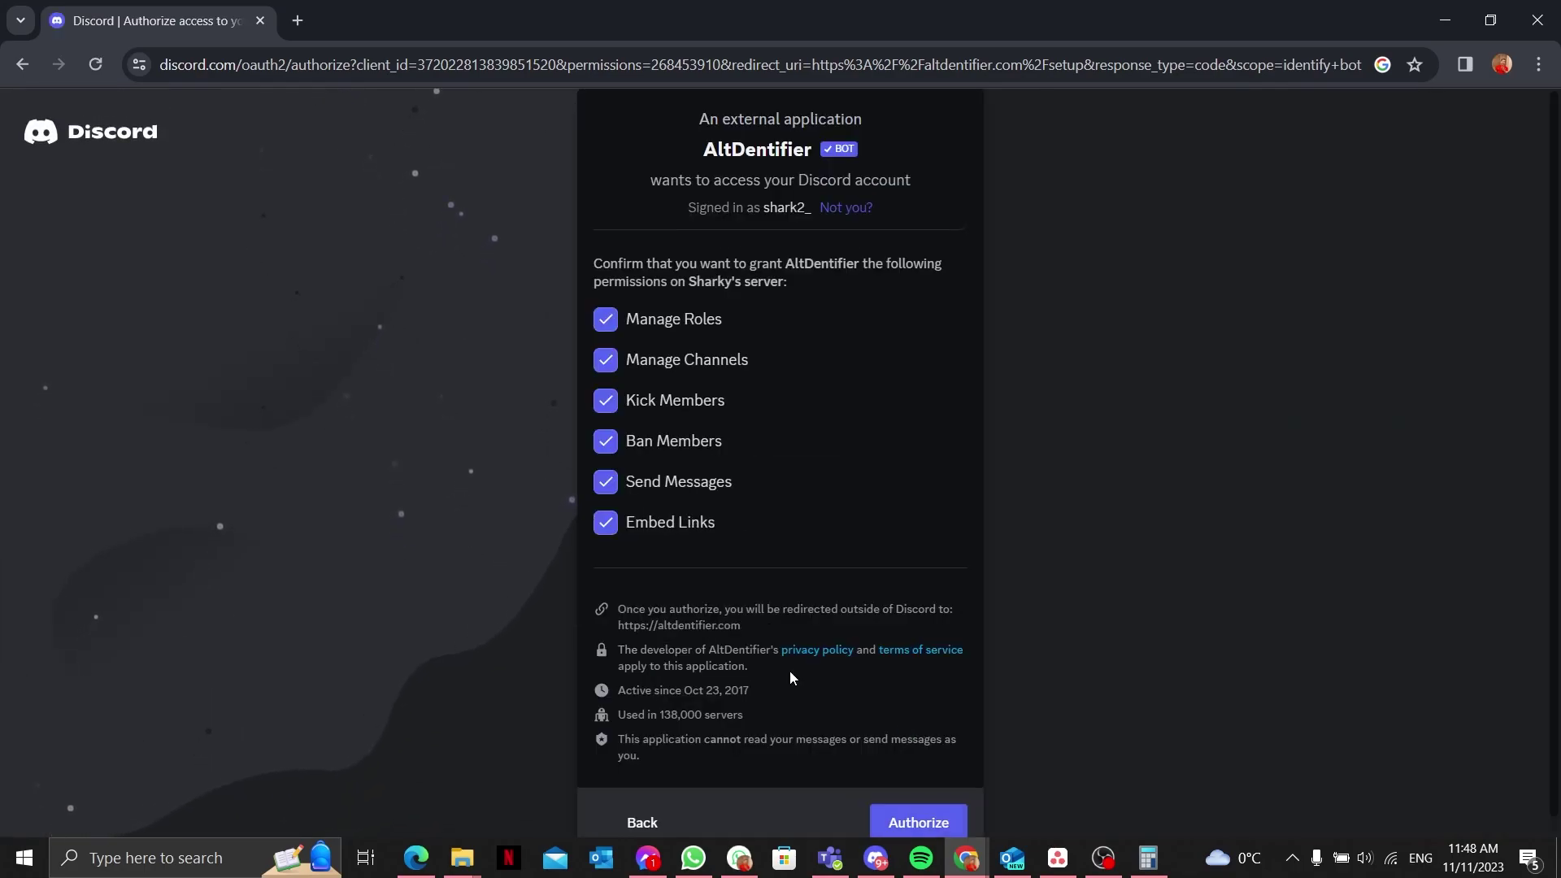
scroll(788, 690, down, 1)
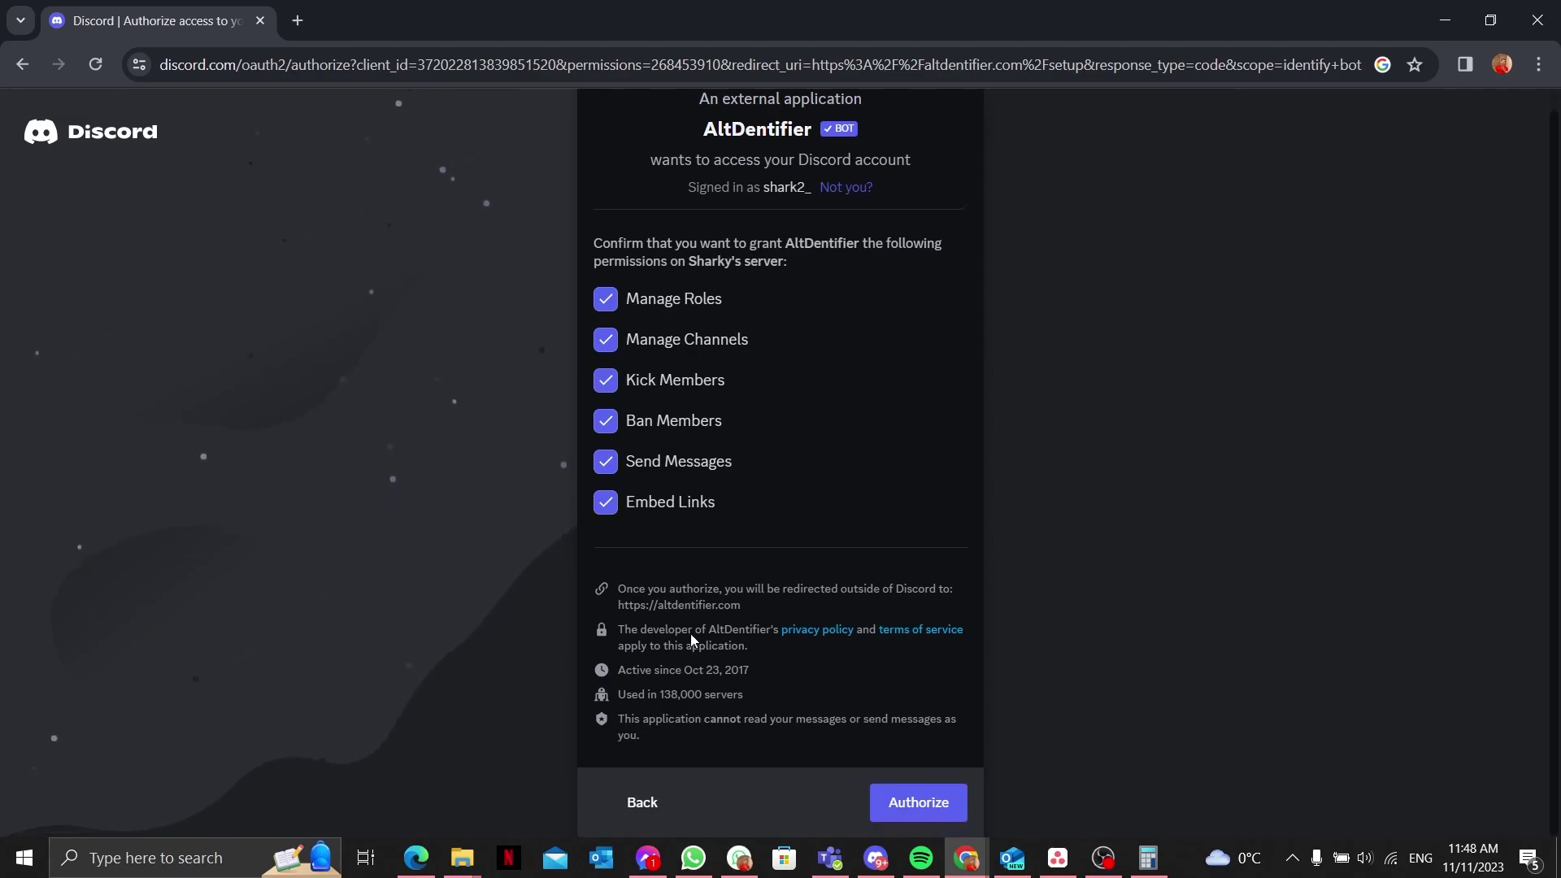
click(918, 802)
click(657, 558)
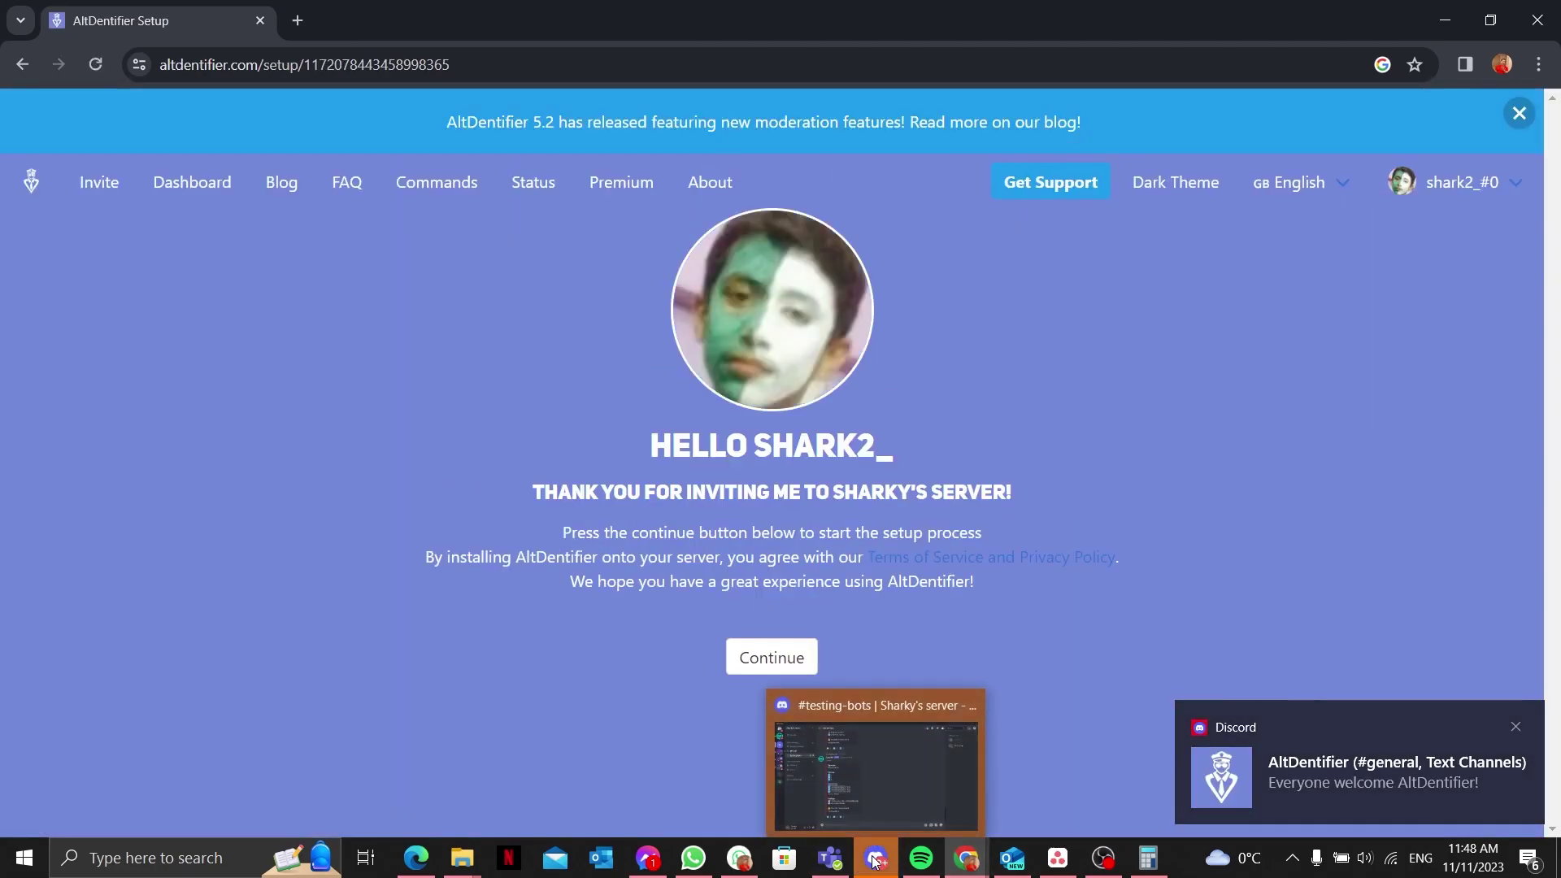
click(874, 858)
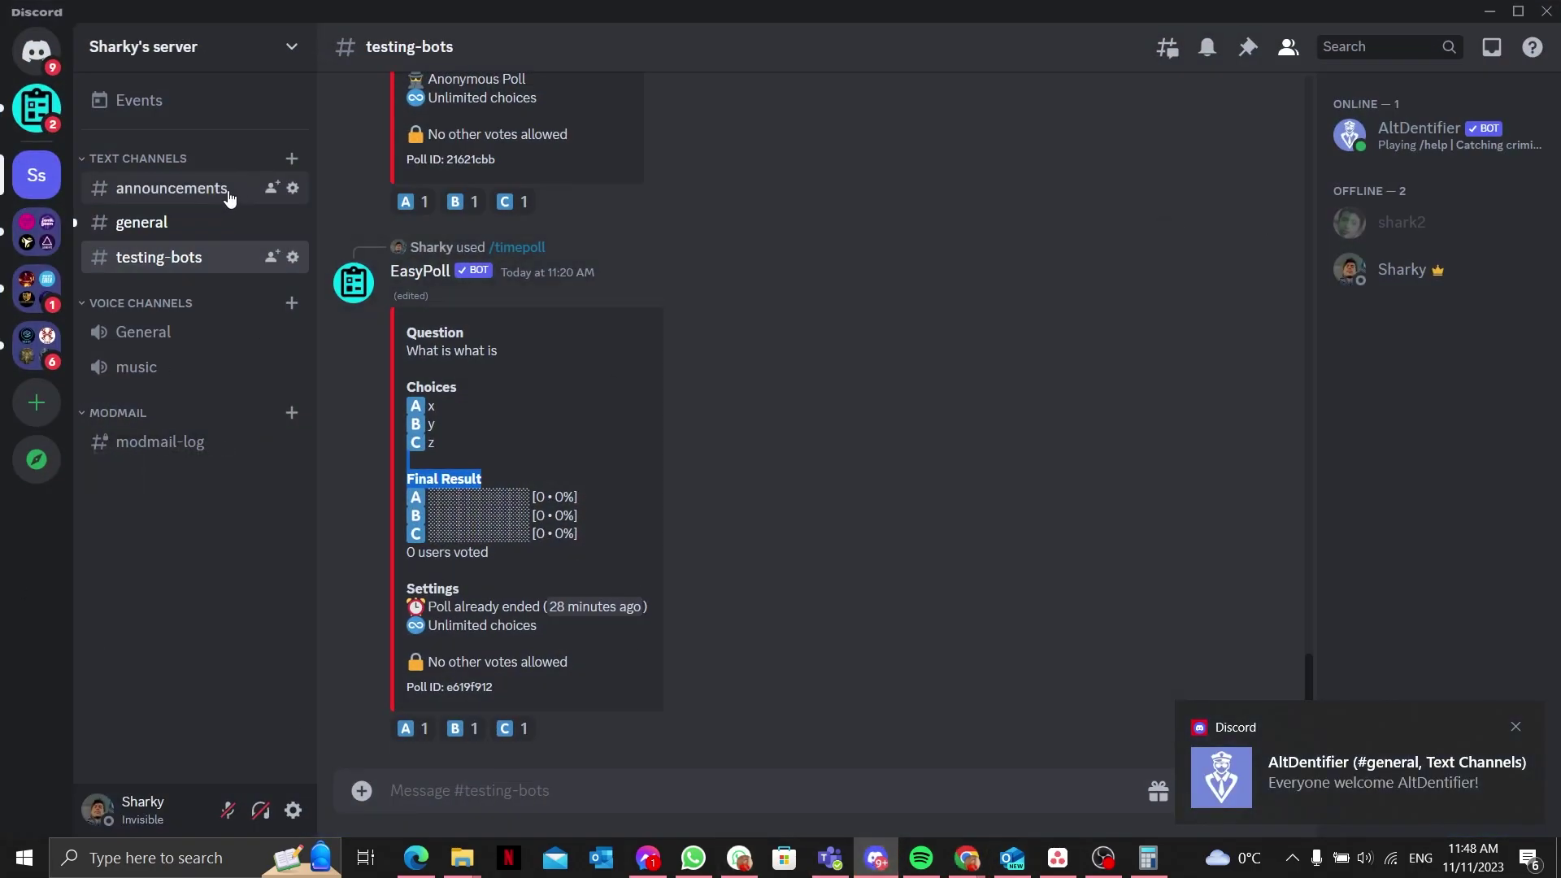
Show AltDentifier's bot profile card from the member list, then begin creating a text channel.
click(1418, 134)
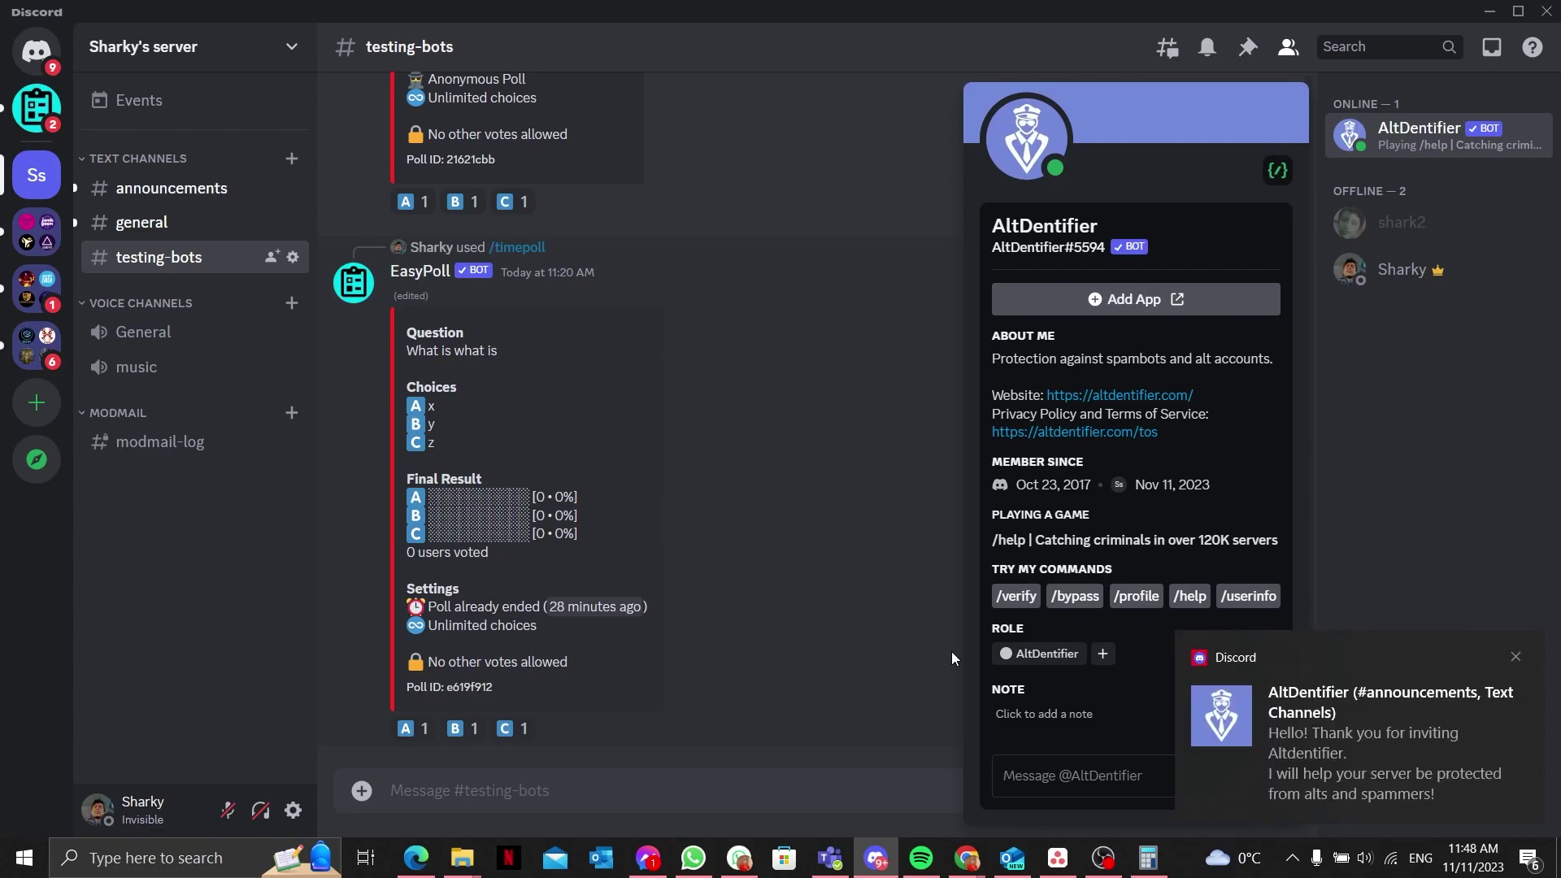
click(292, 158)
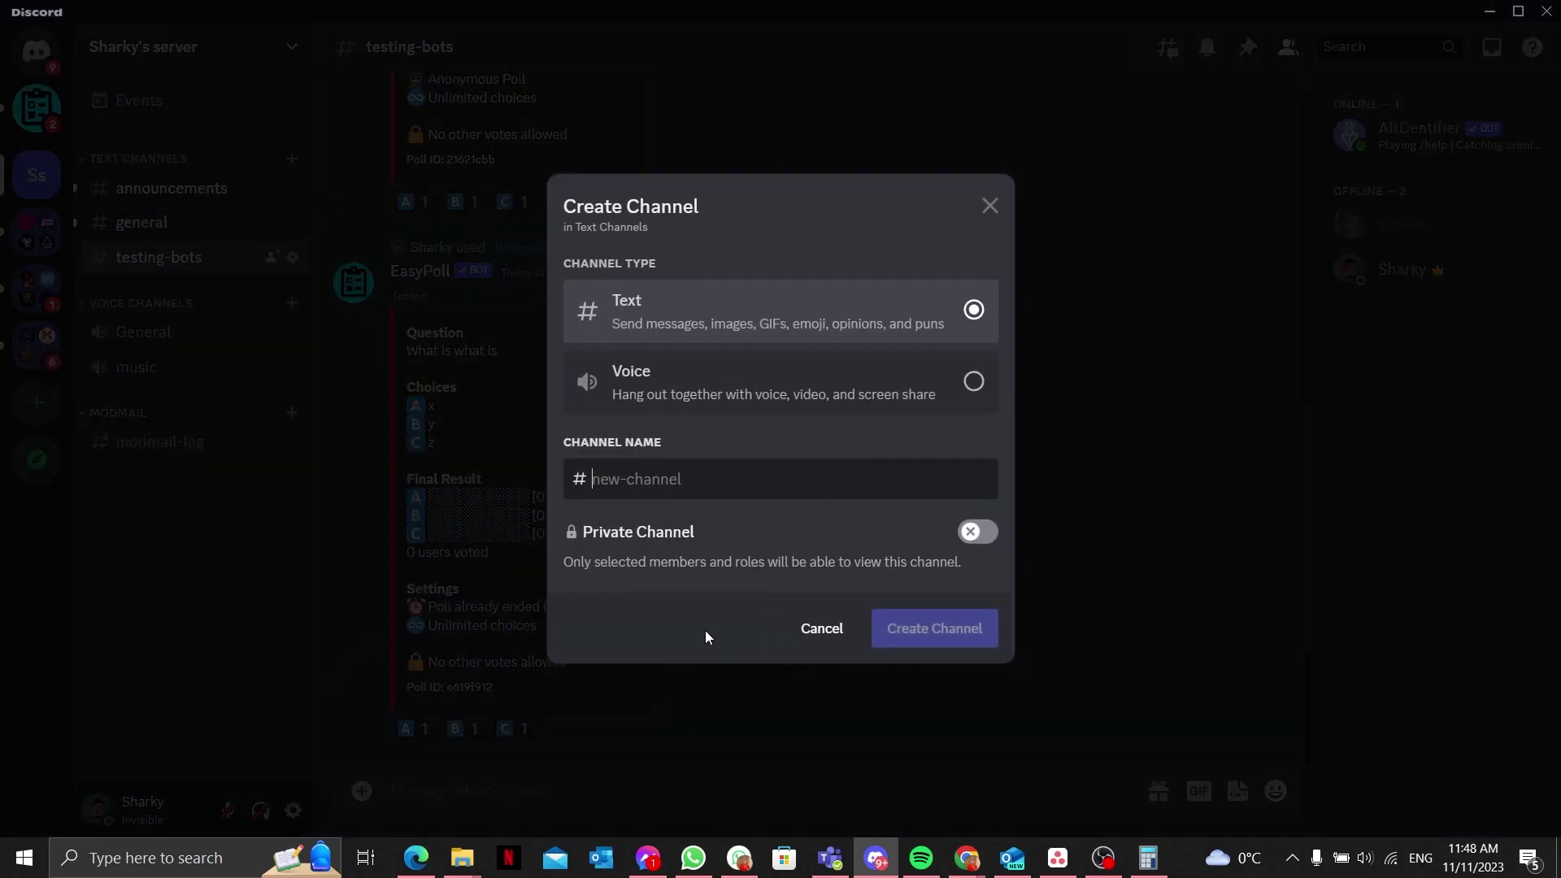
text(al)
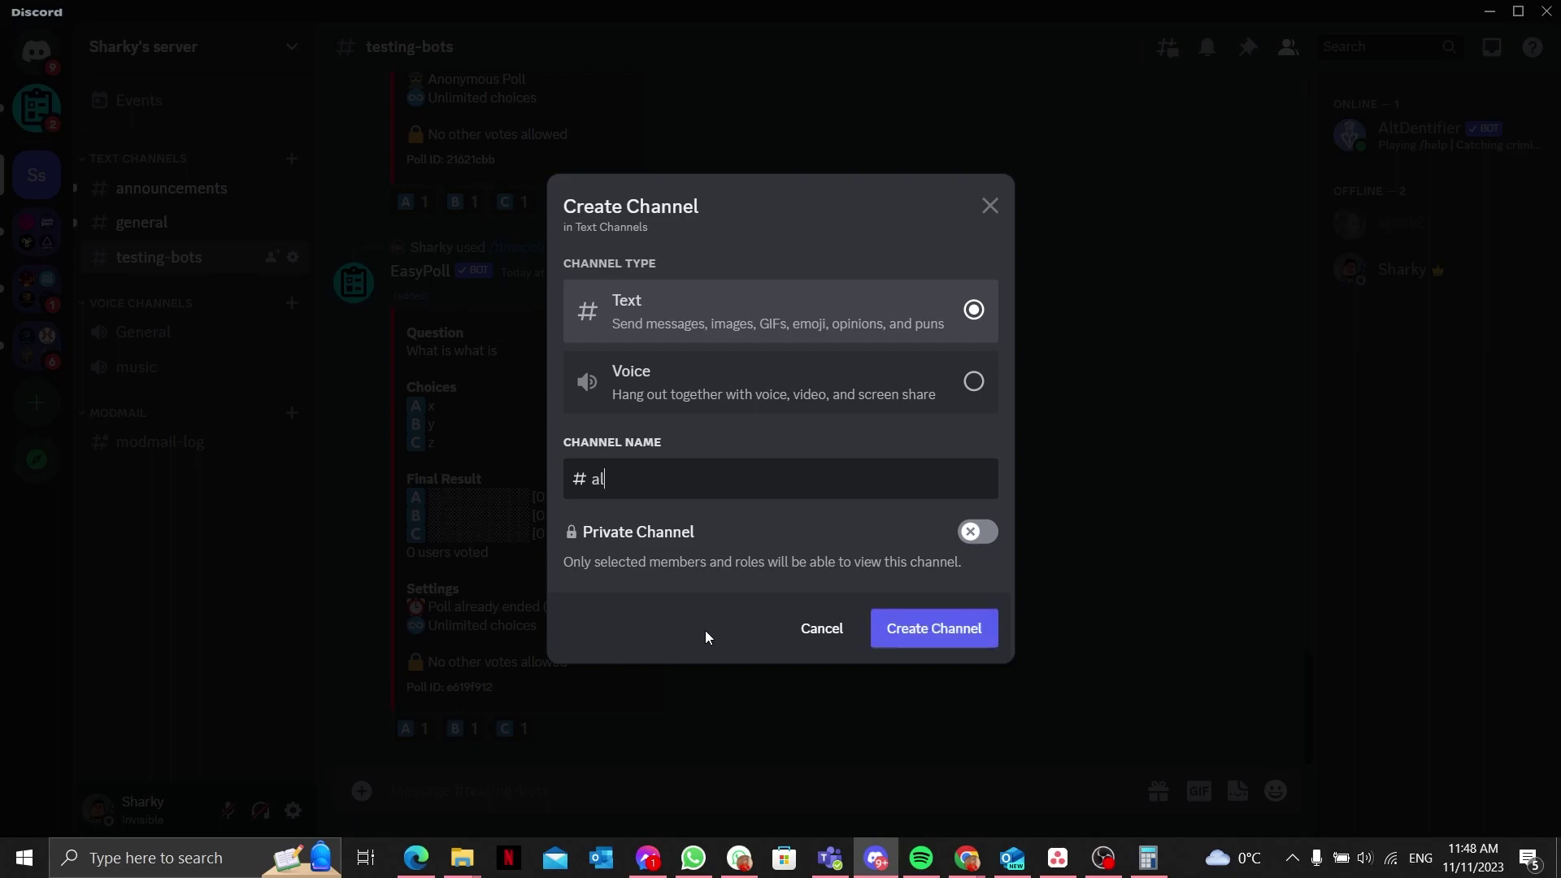
text(tidentifier)
key(ctrl+minus)
text(_logs)
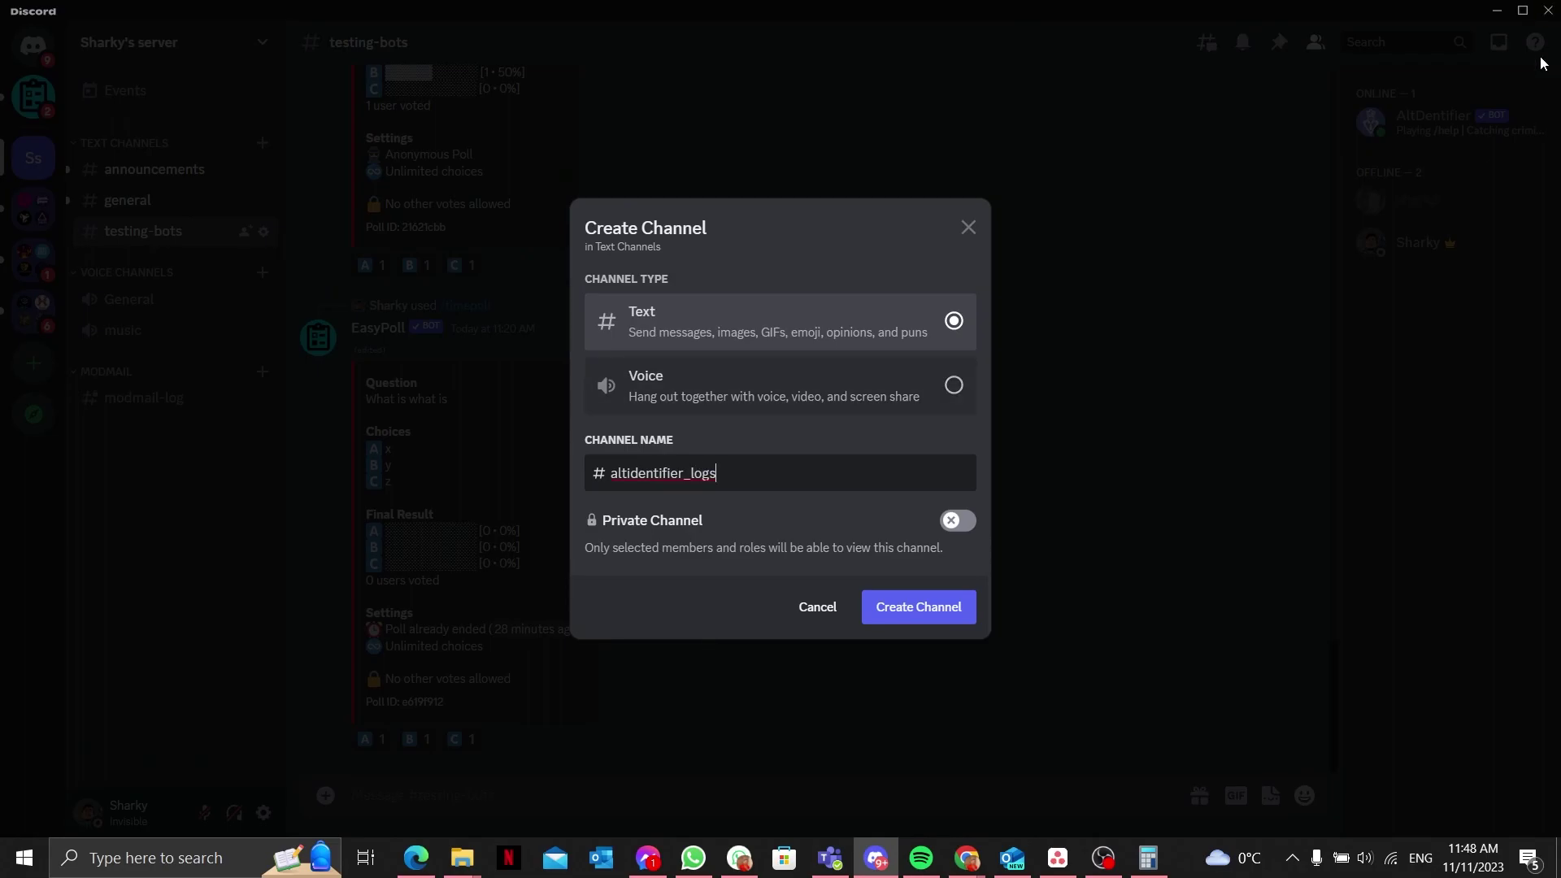
click(905, 618)
drag(175, 269, 149, 460)
click(281, 42)
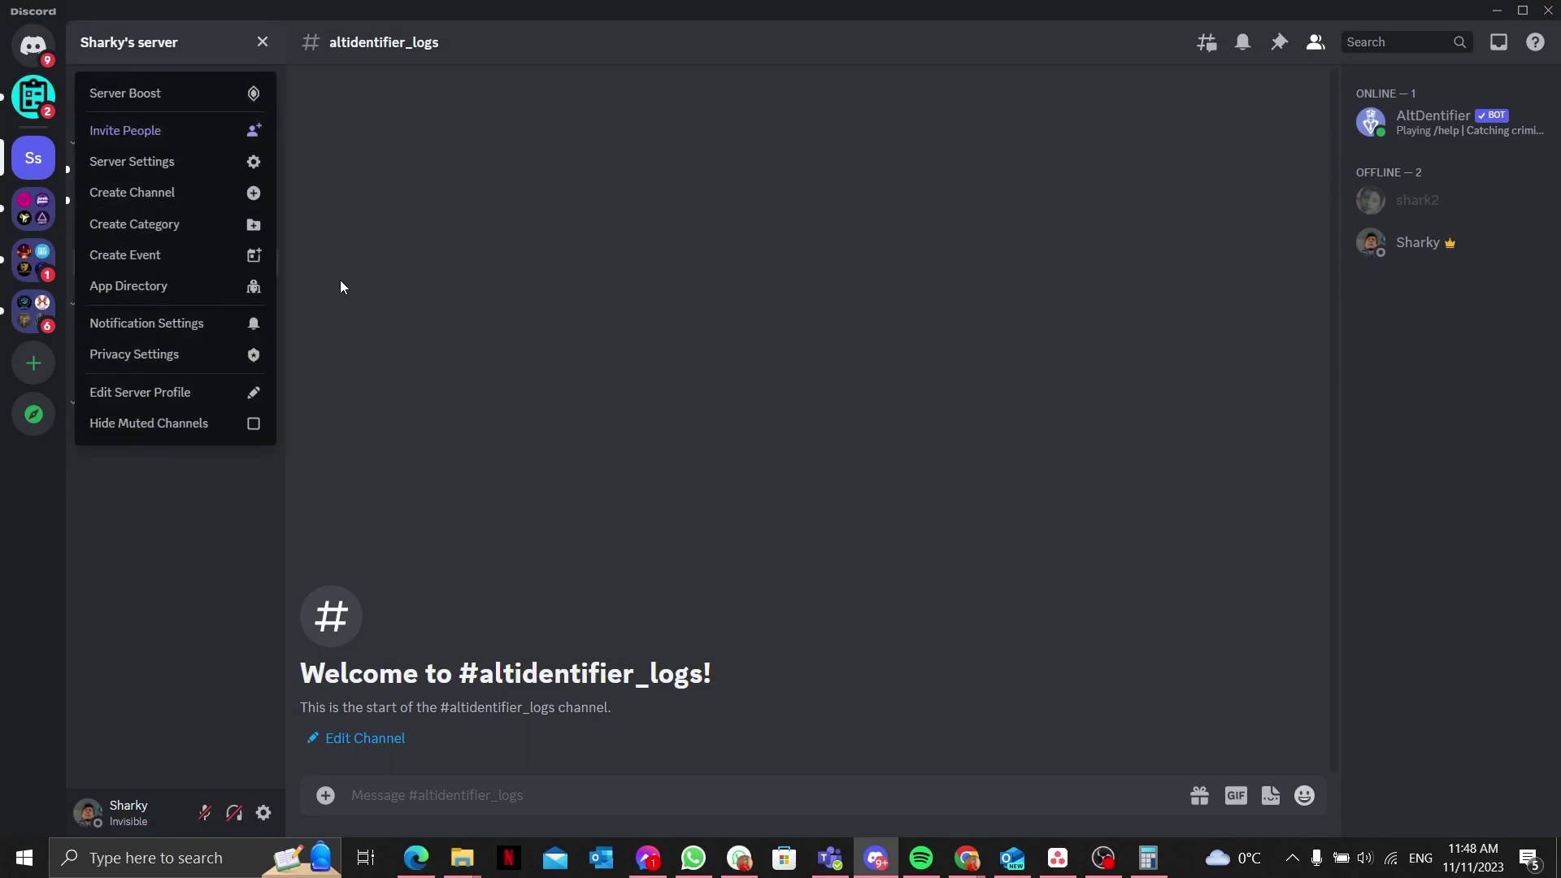
Add a new role named 'Verify' under Server Settings > Roles and save it.
click(233, 159)
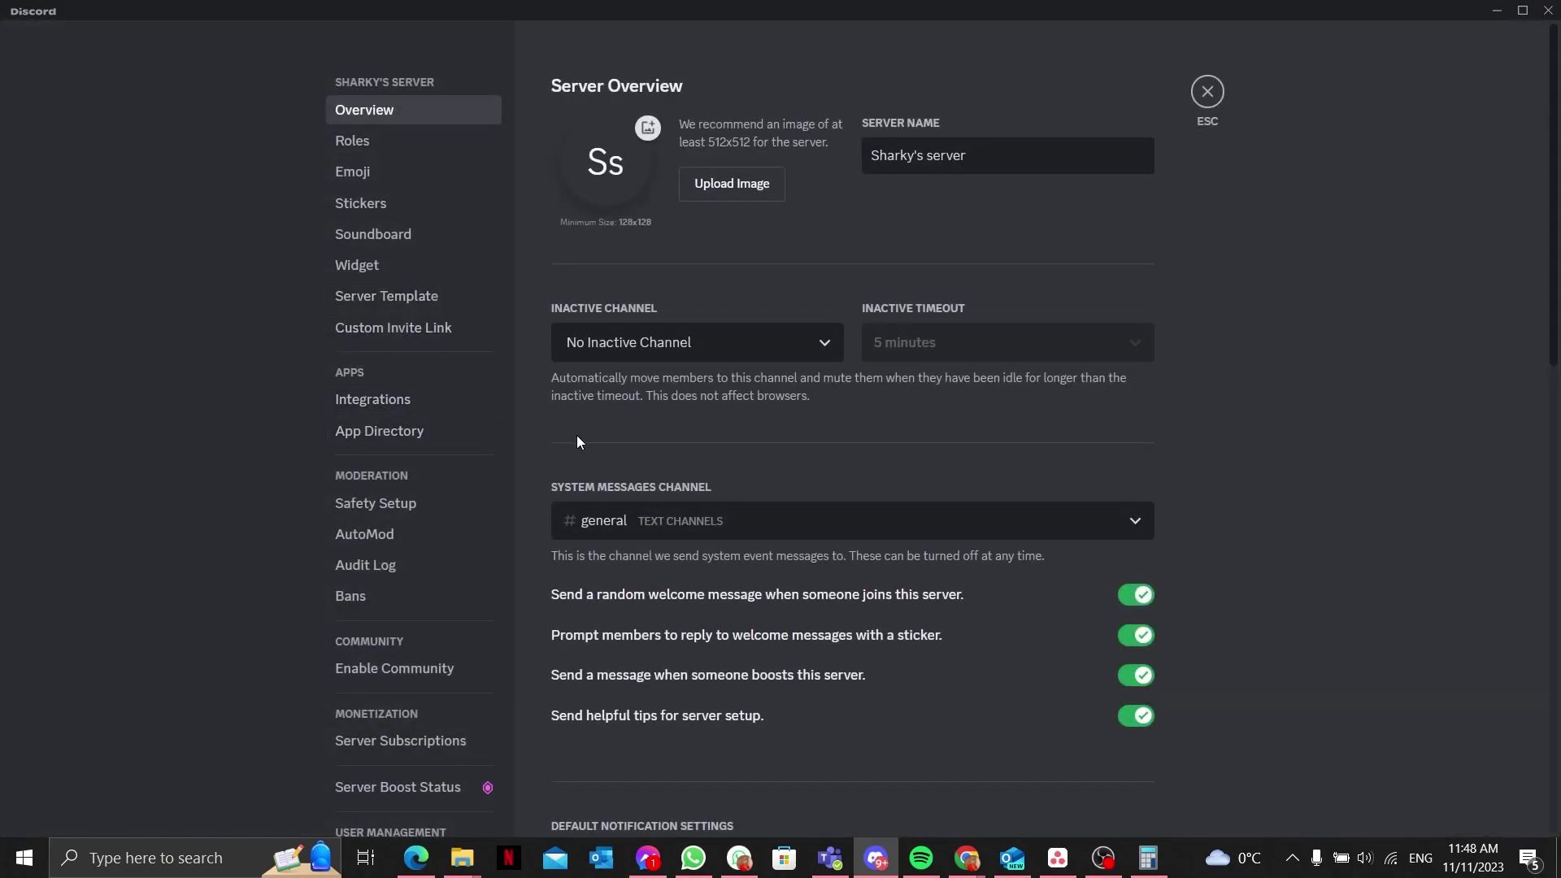
scroll(414, 337, down, 3)
scroll(420, 382, up, 3)
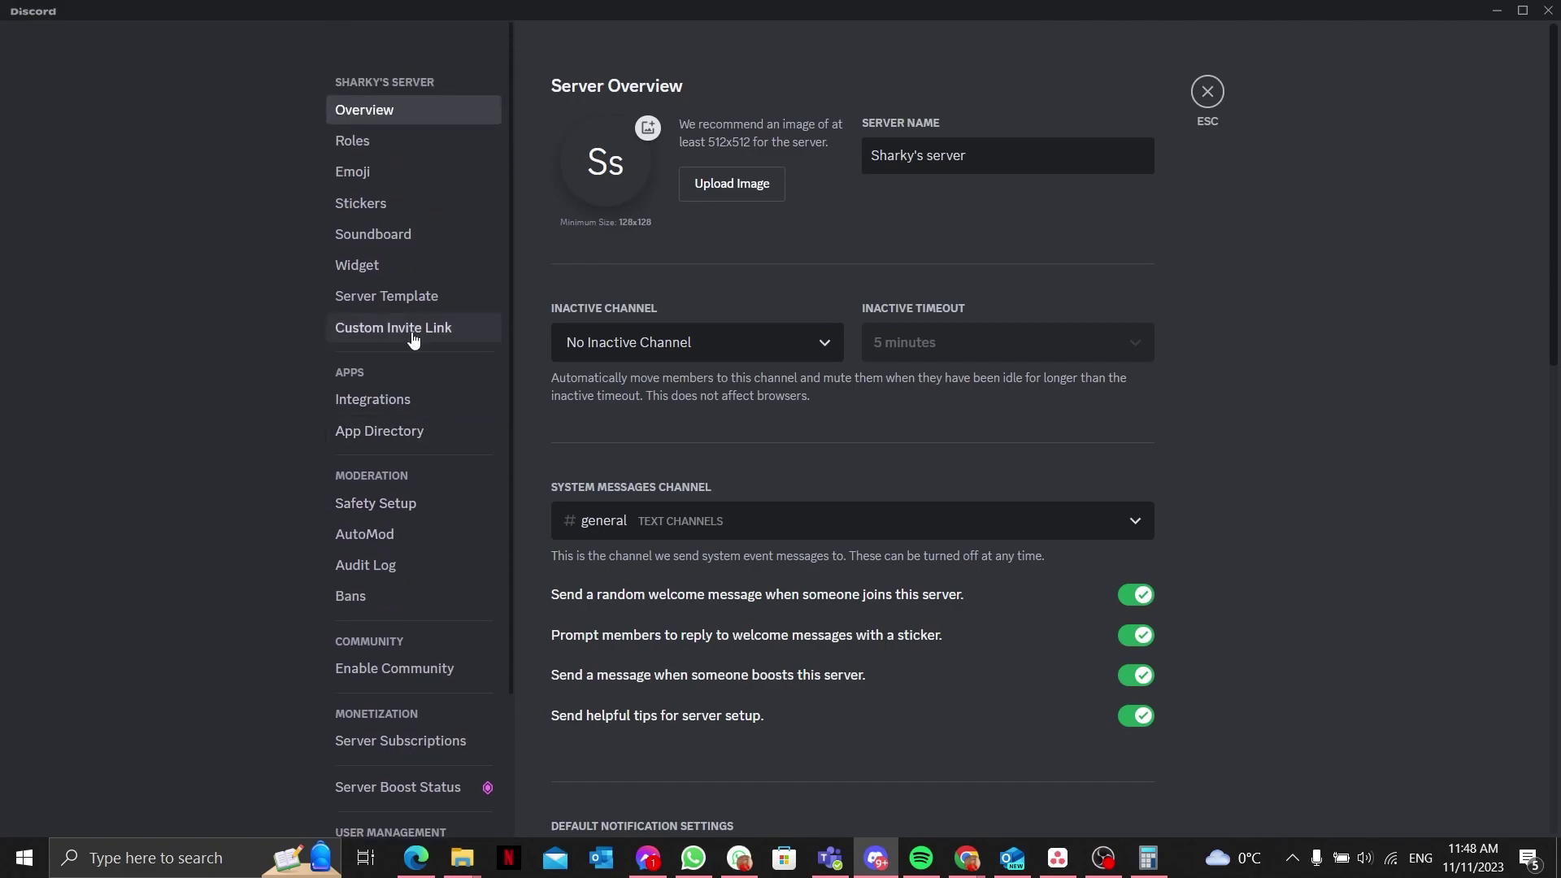
click(409, 139)
click(1137, 256)
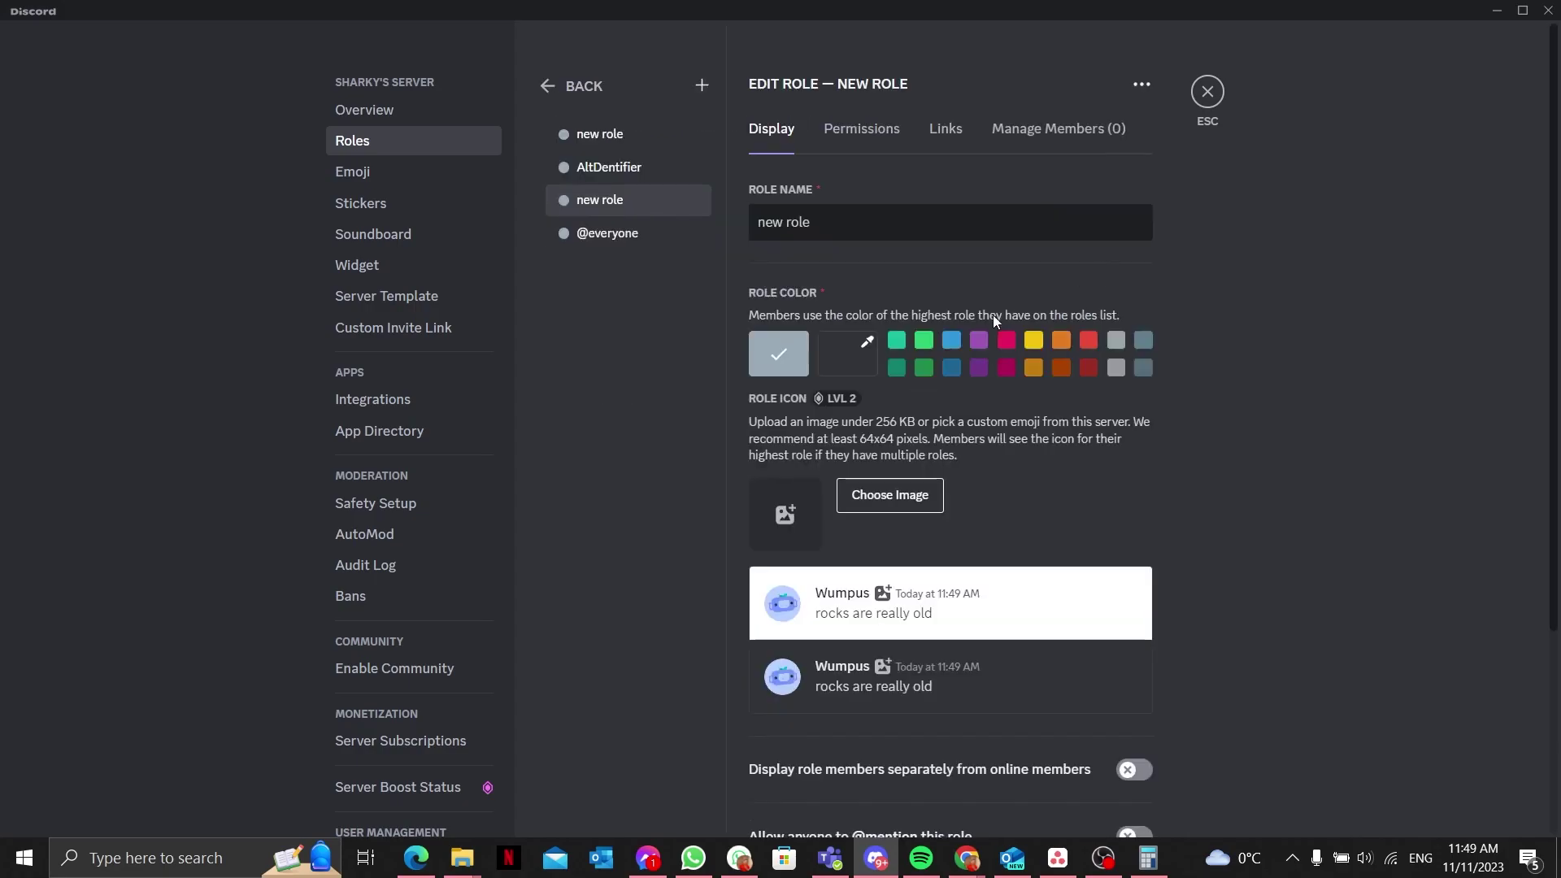
triple_click(923, 210)
text(Verify)
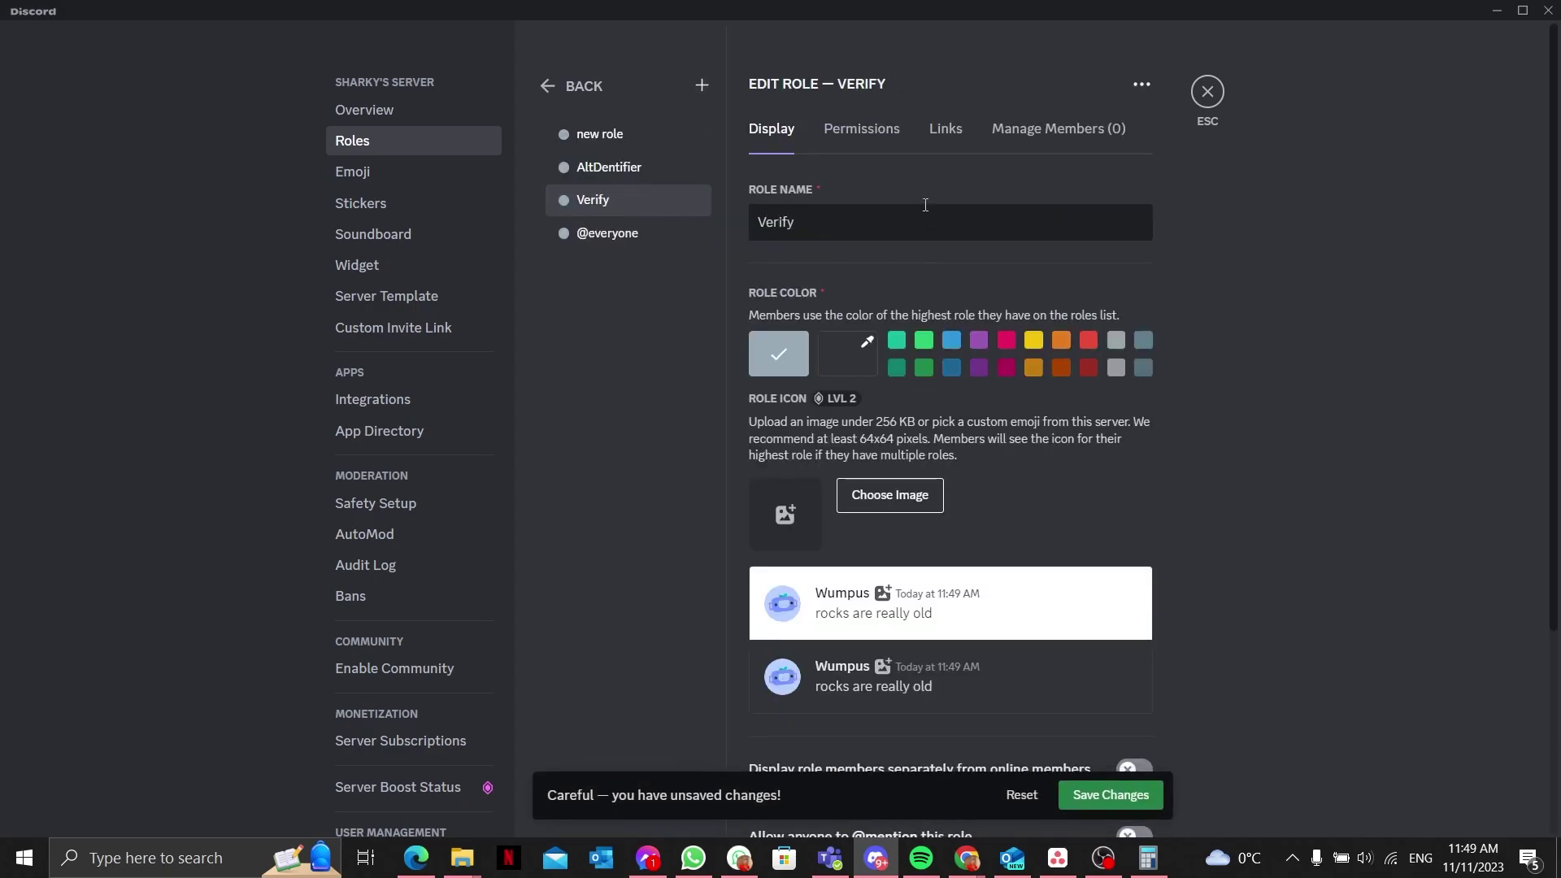
scroll(992, 561, down, 3)
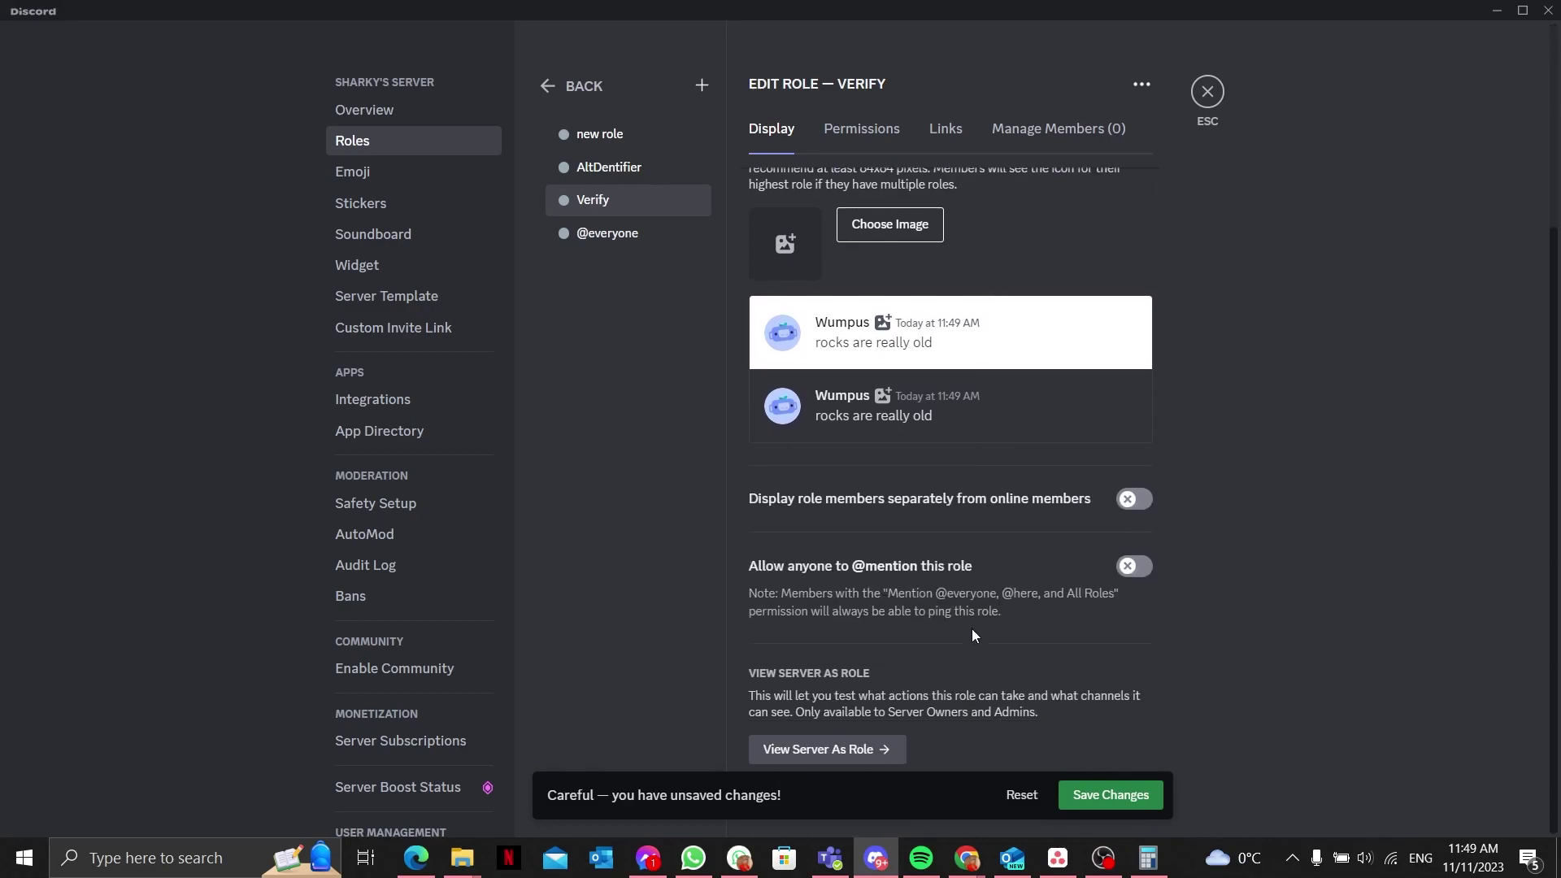
click(1111, 795)
scroll(1021, 679, up, 3)
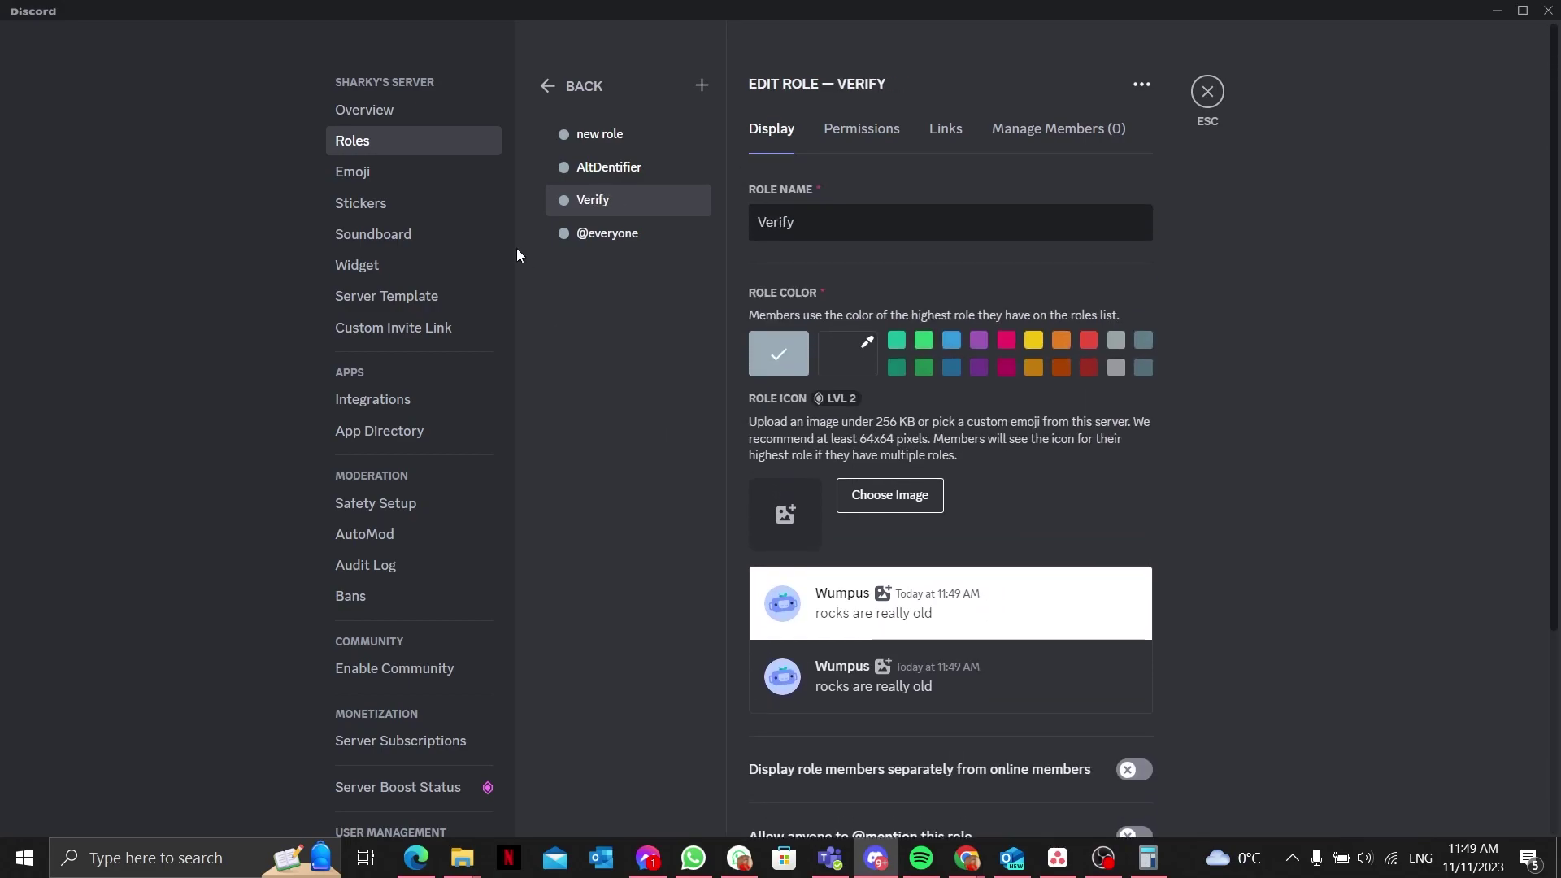
click(584, 227)
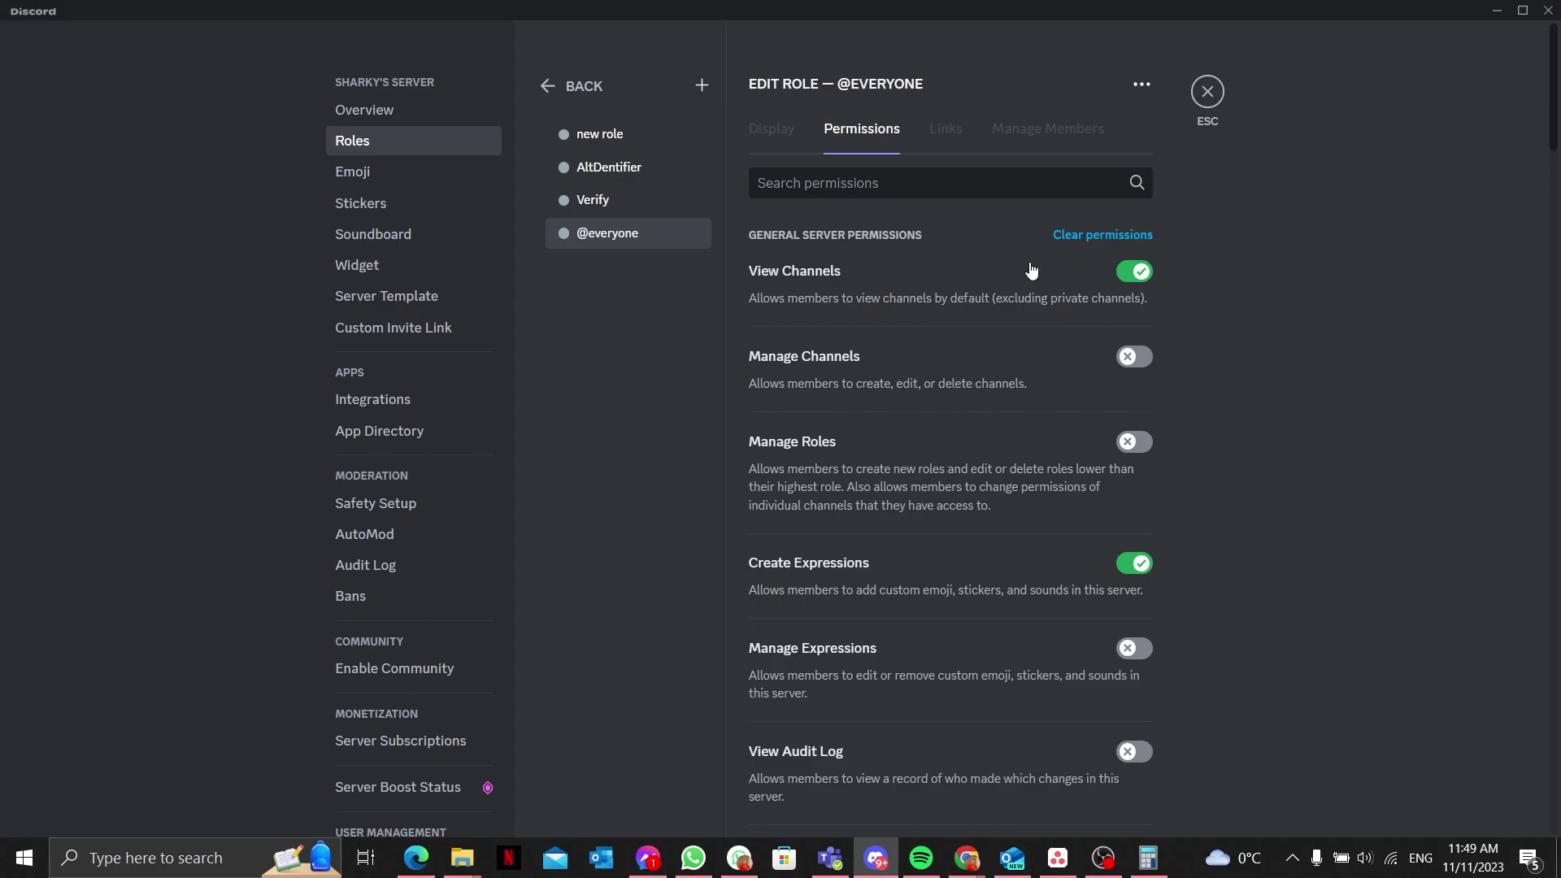
click(1089, 235)
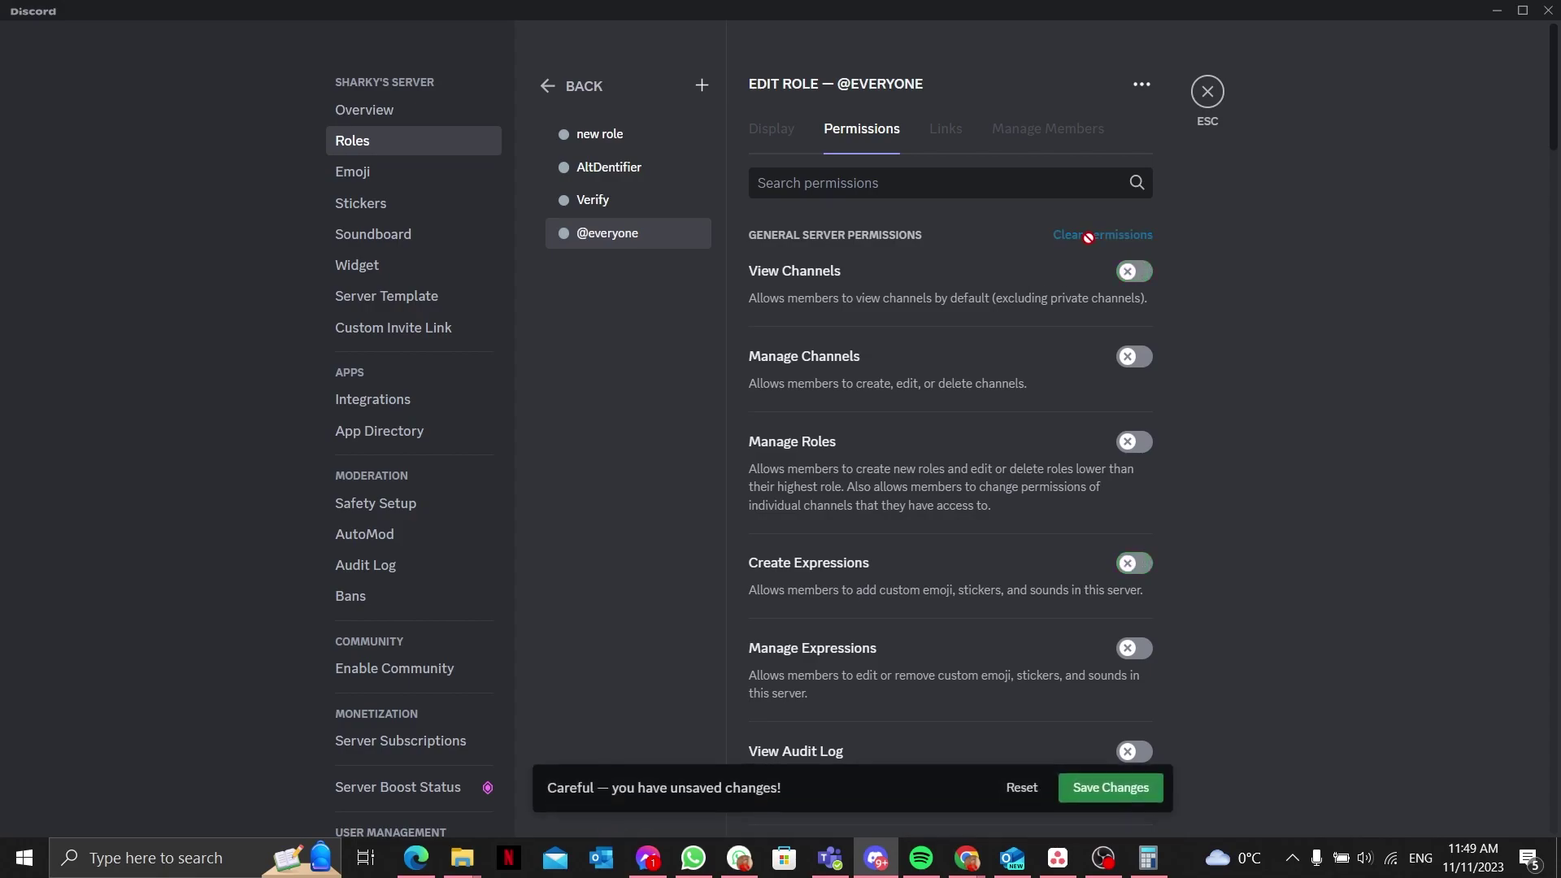
click(1134, 270)
scroll(1037, 375, down, 6)
scroll(1049, 447, down, 10)
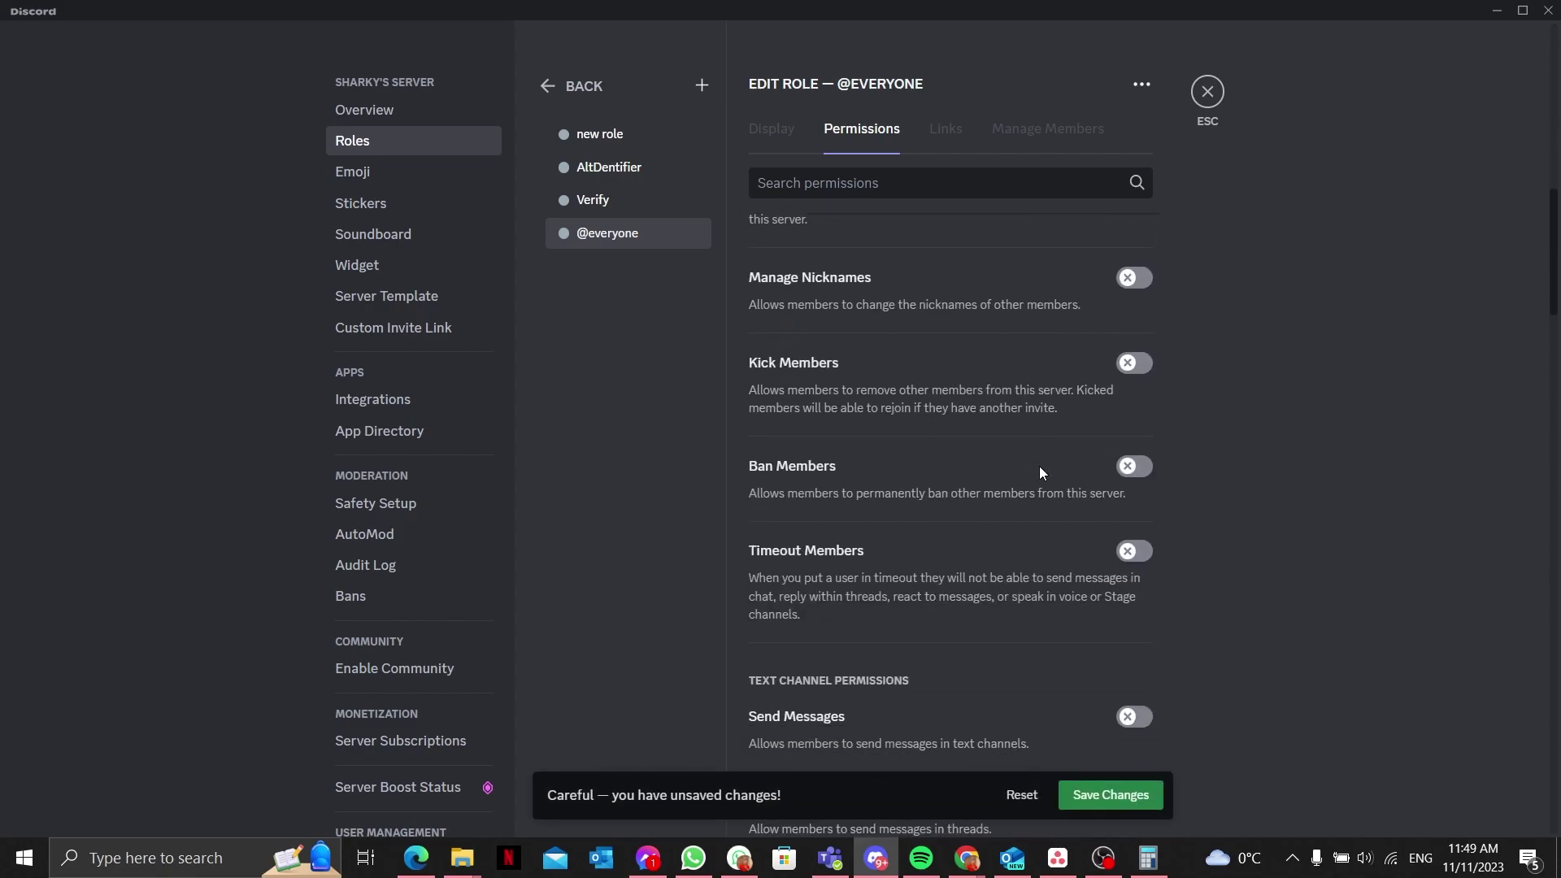
scroll(1044, 574, down, 5)
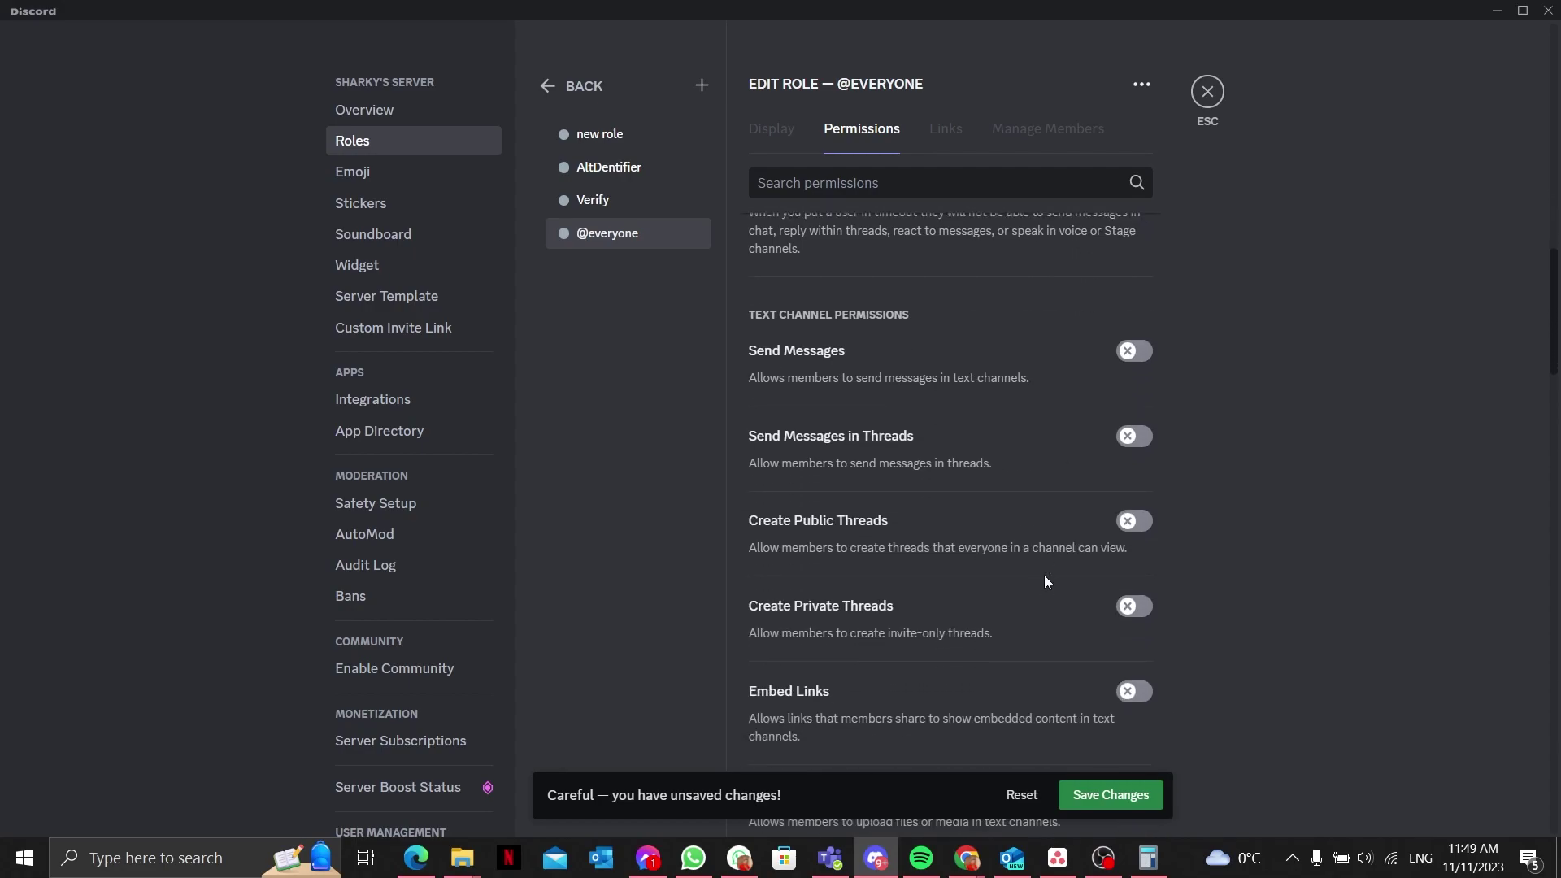
scroll(1045, 574, down, 8)
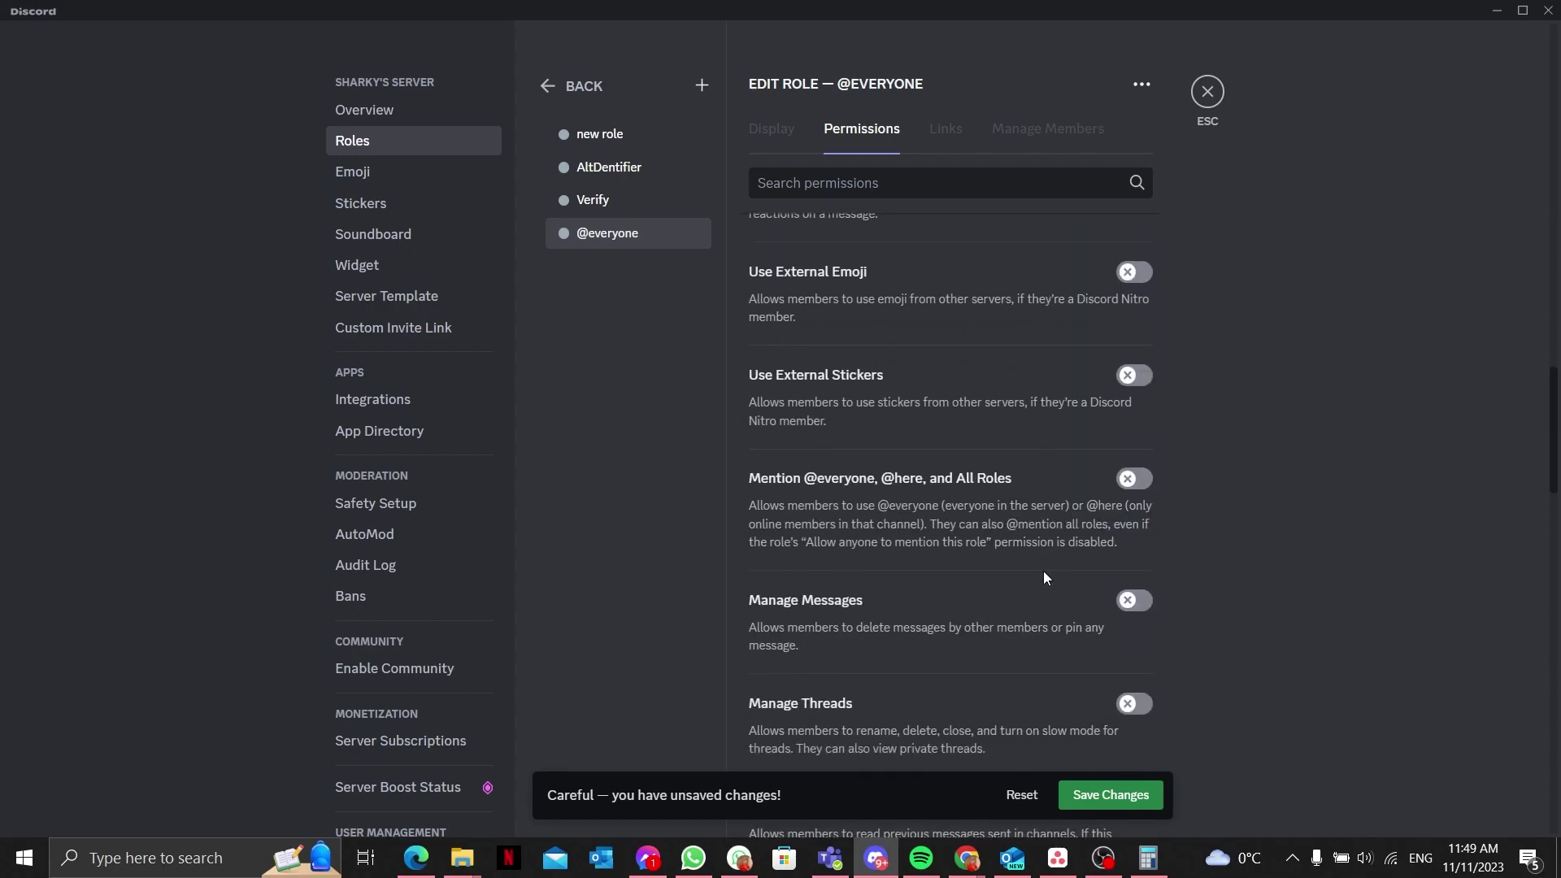
scroll(1011, 588, down, 10)
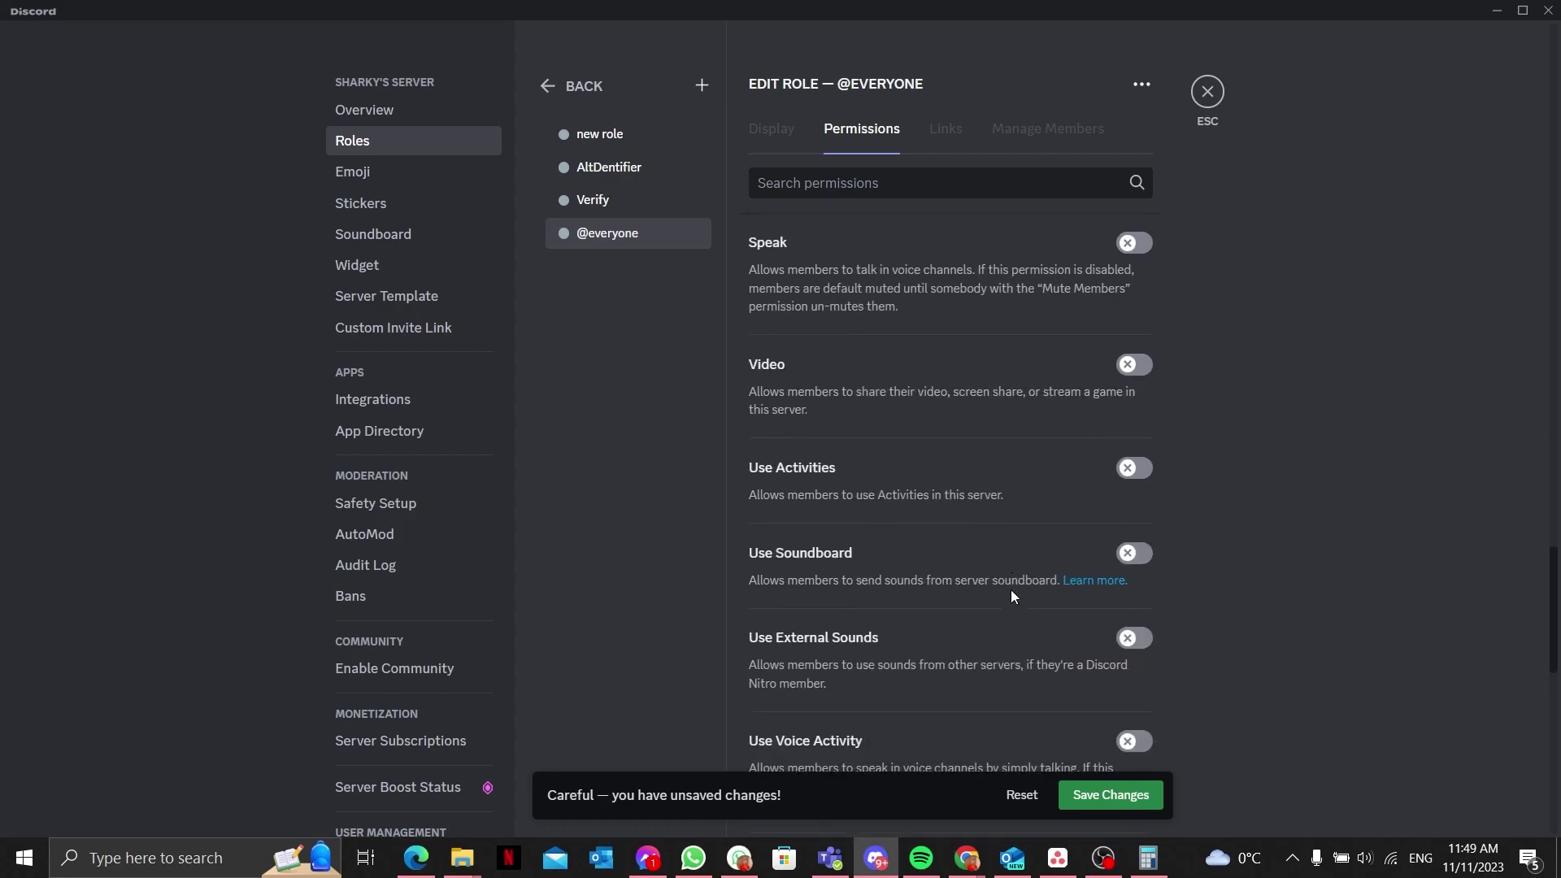
scroll(1011, 588, up, 7)
scroll(1008, 588, up, 6)
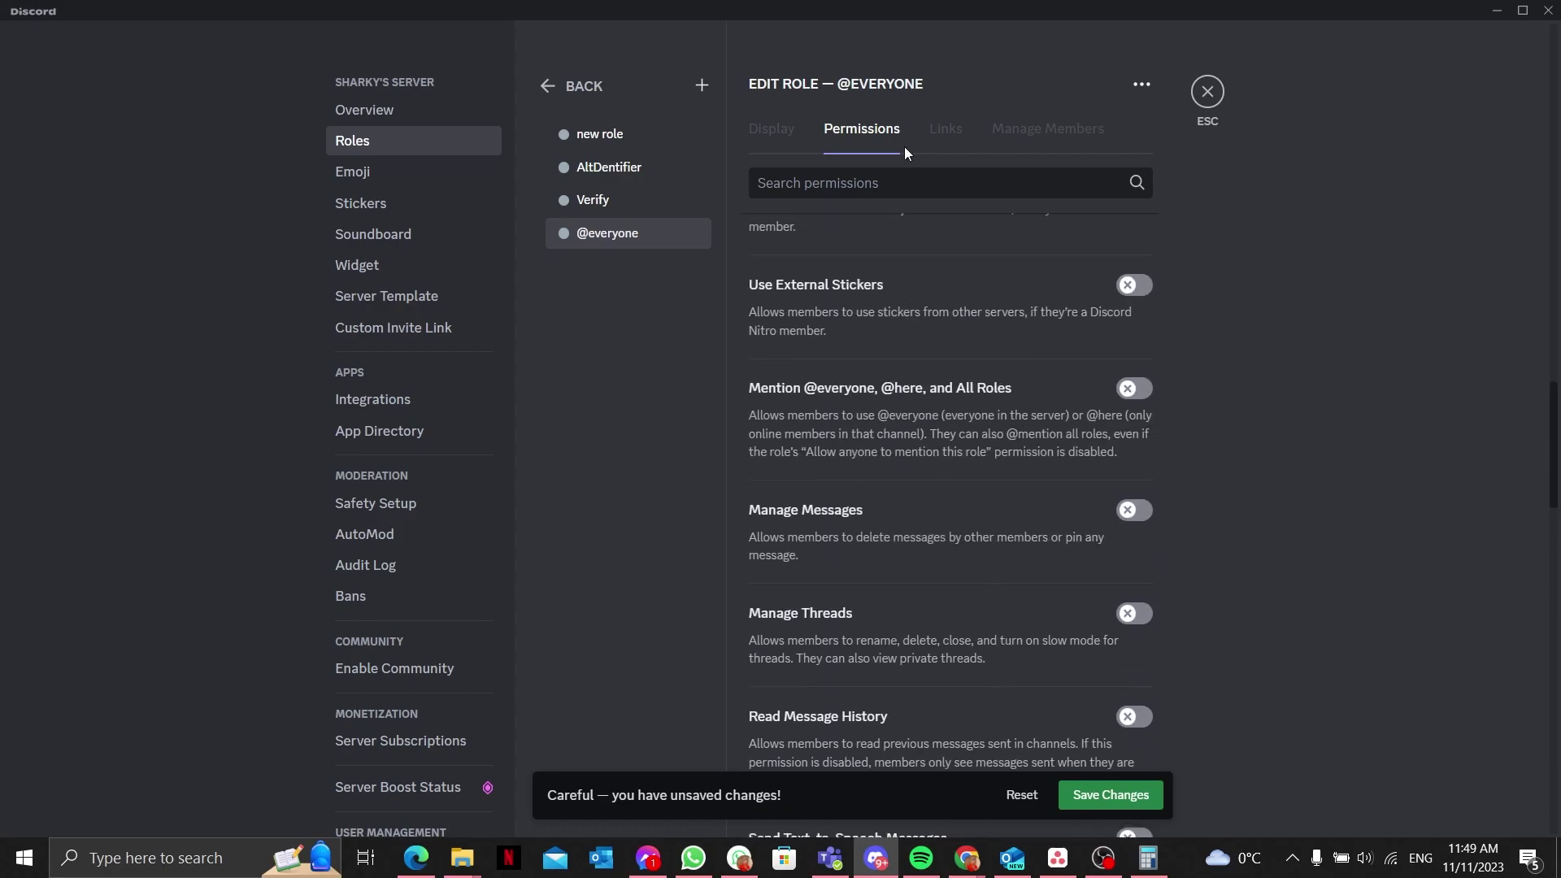
text(read)
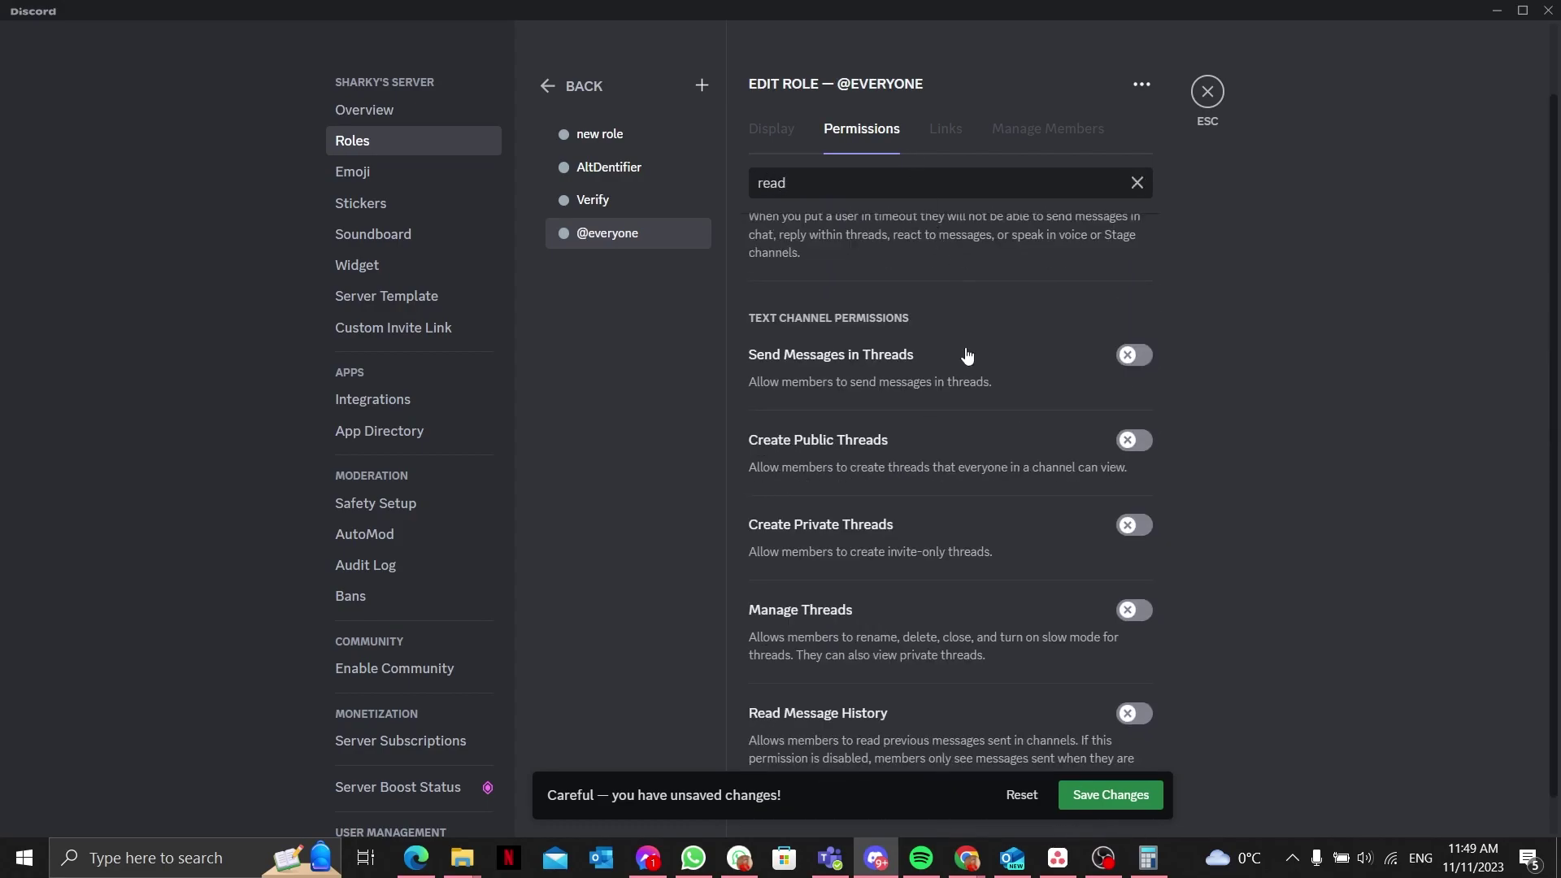
scroll(966, 355, up, 1)
text(m)
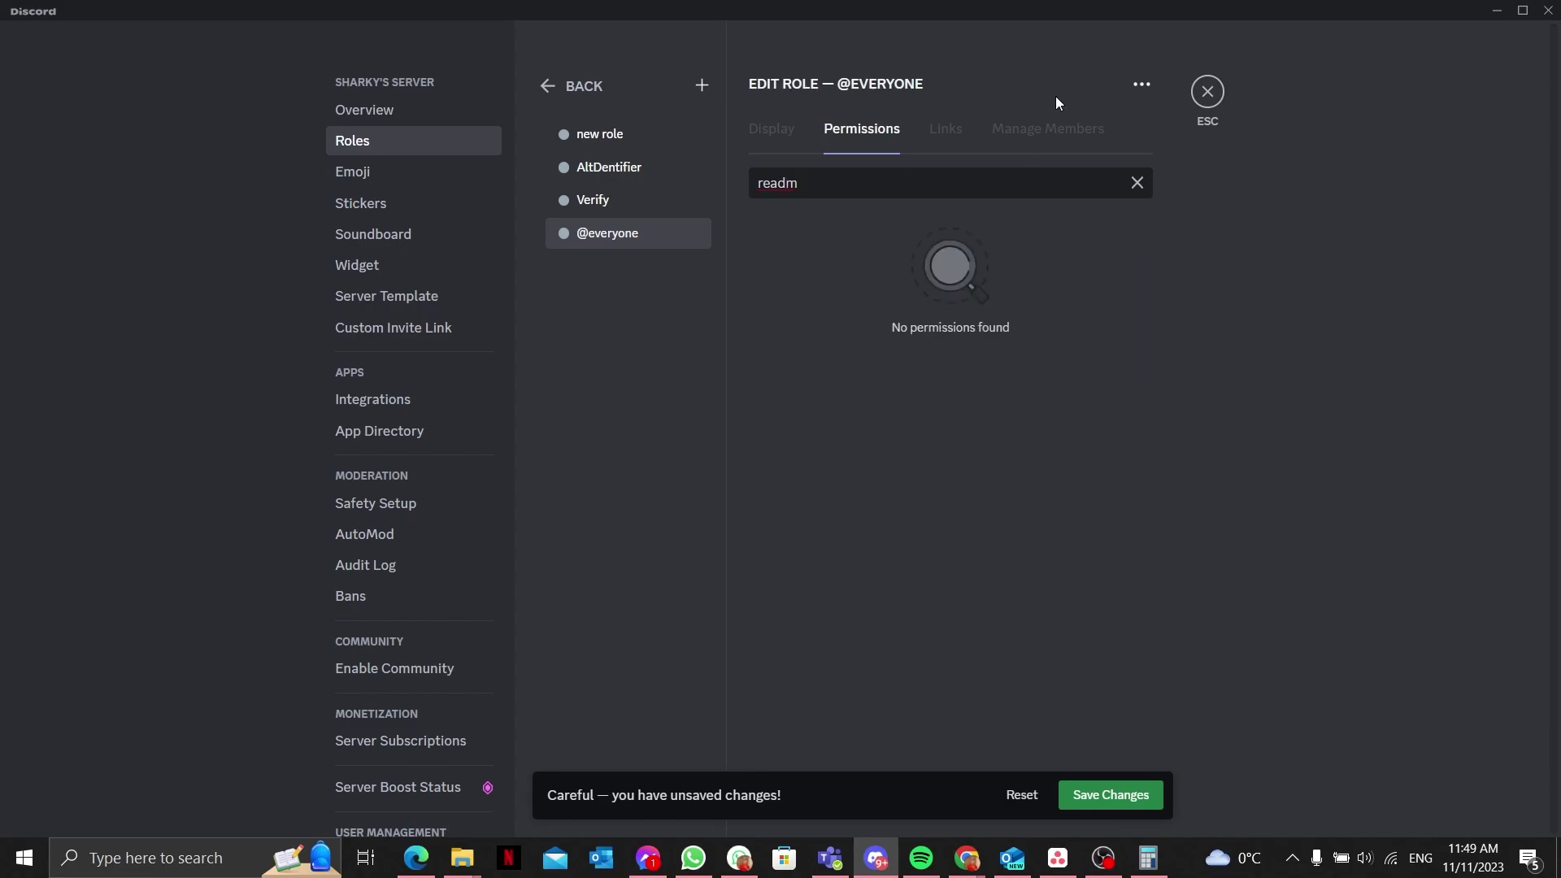
key(BackSpace)
text(mes)
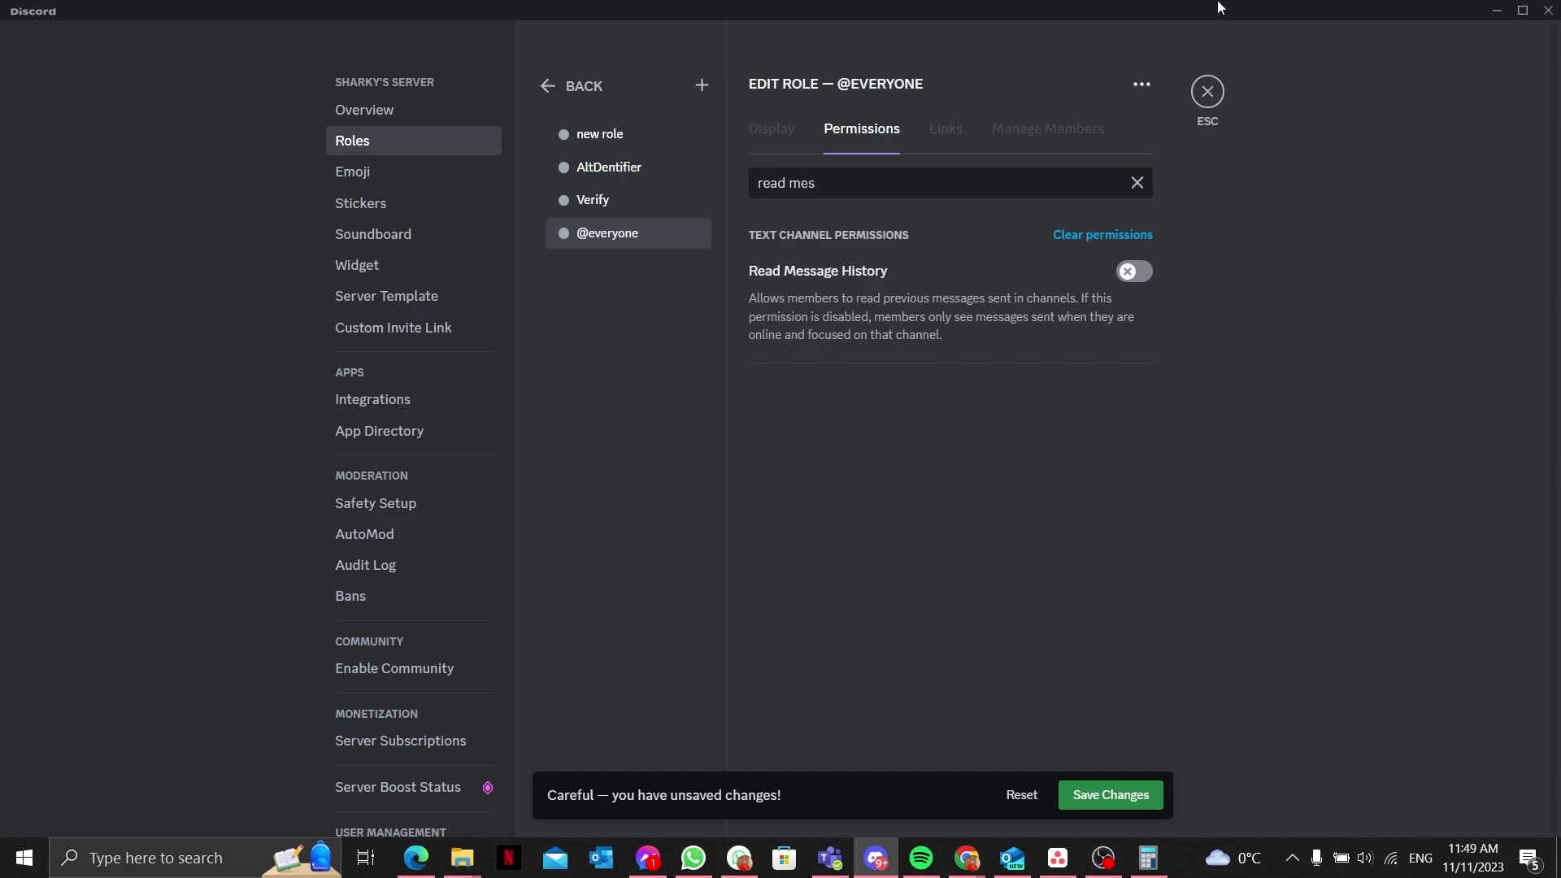
click(1139, 276)
click(1111, 799)
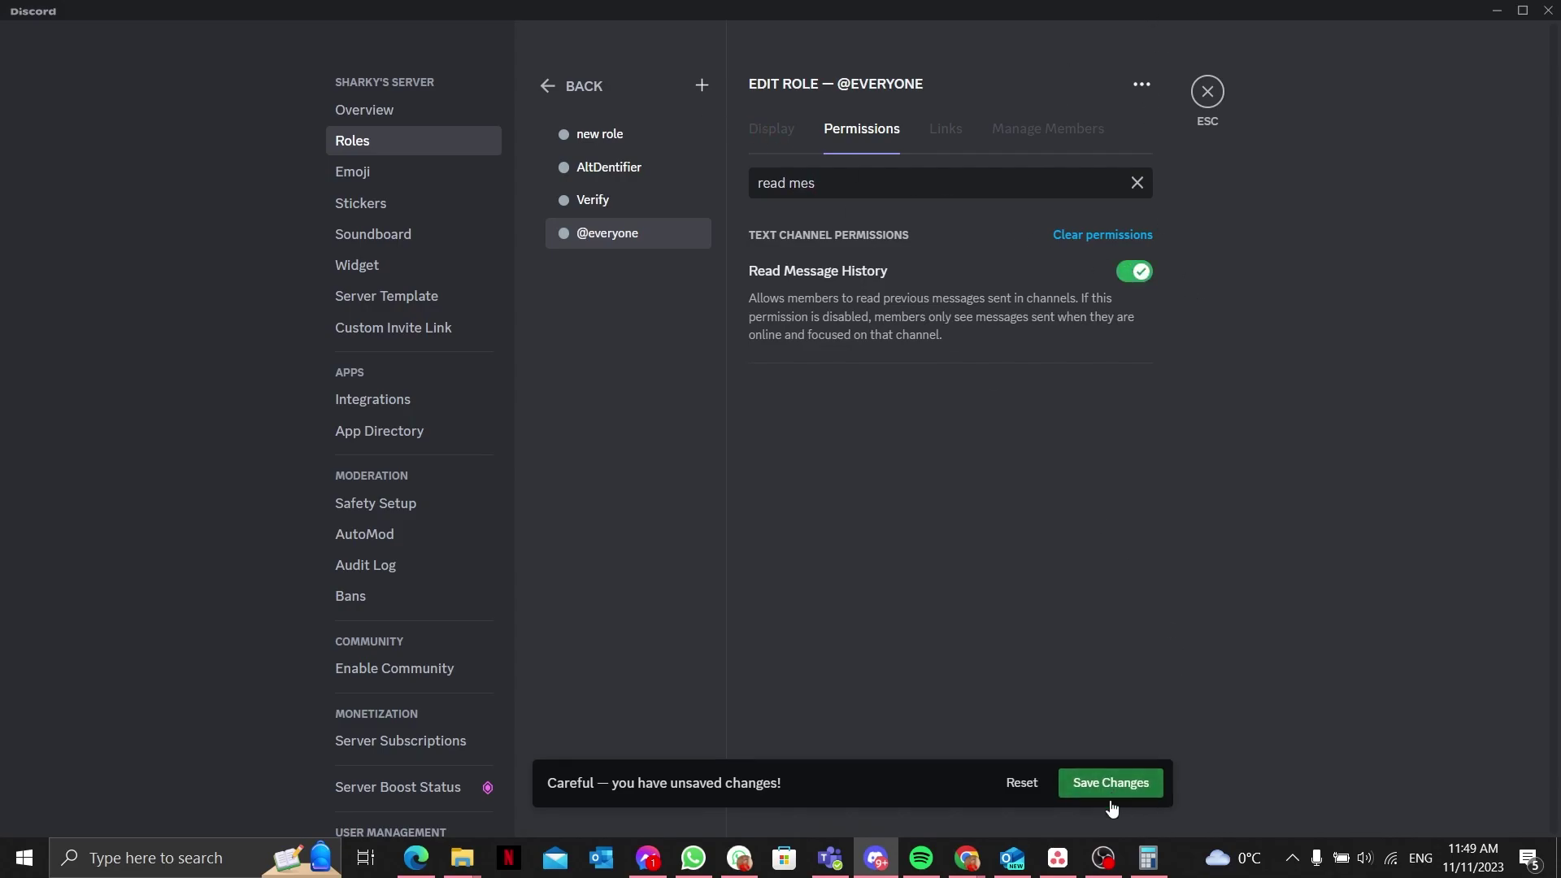
click(621, 203)
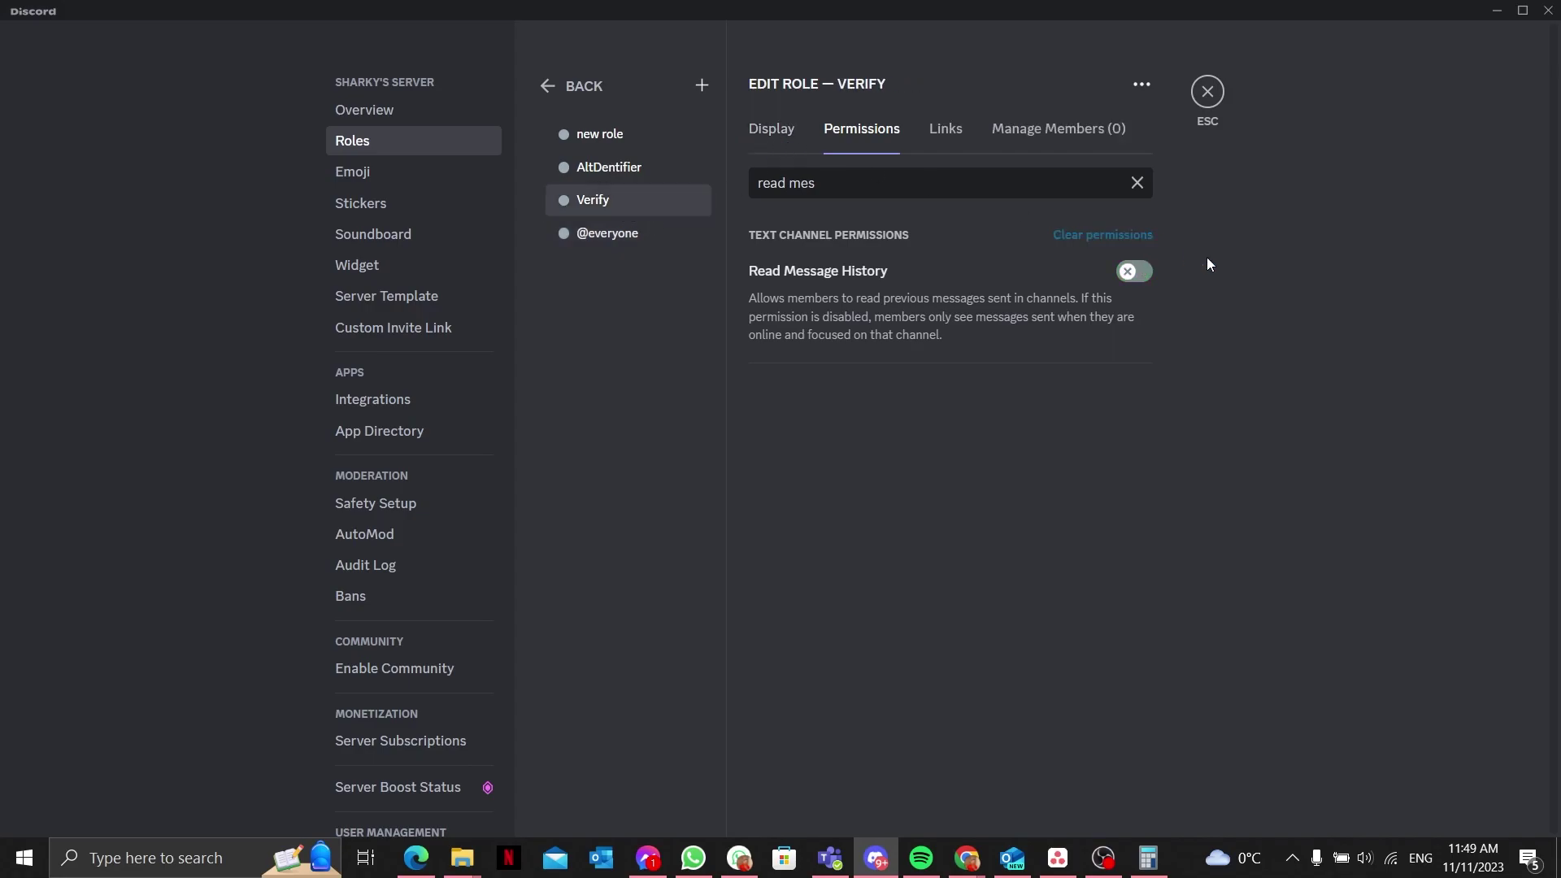
Give Verify View Channels, Send Messages, Send Messages in Threads and Create Public Threads.
click(1142, 189)
click(1131, 273)
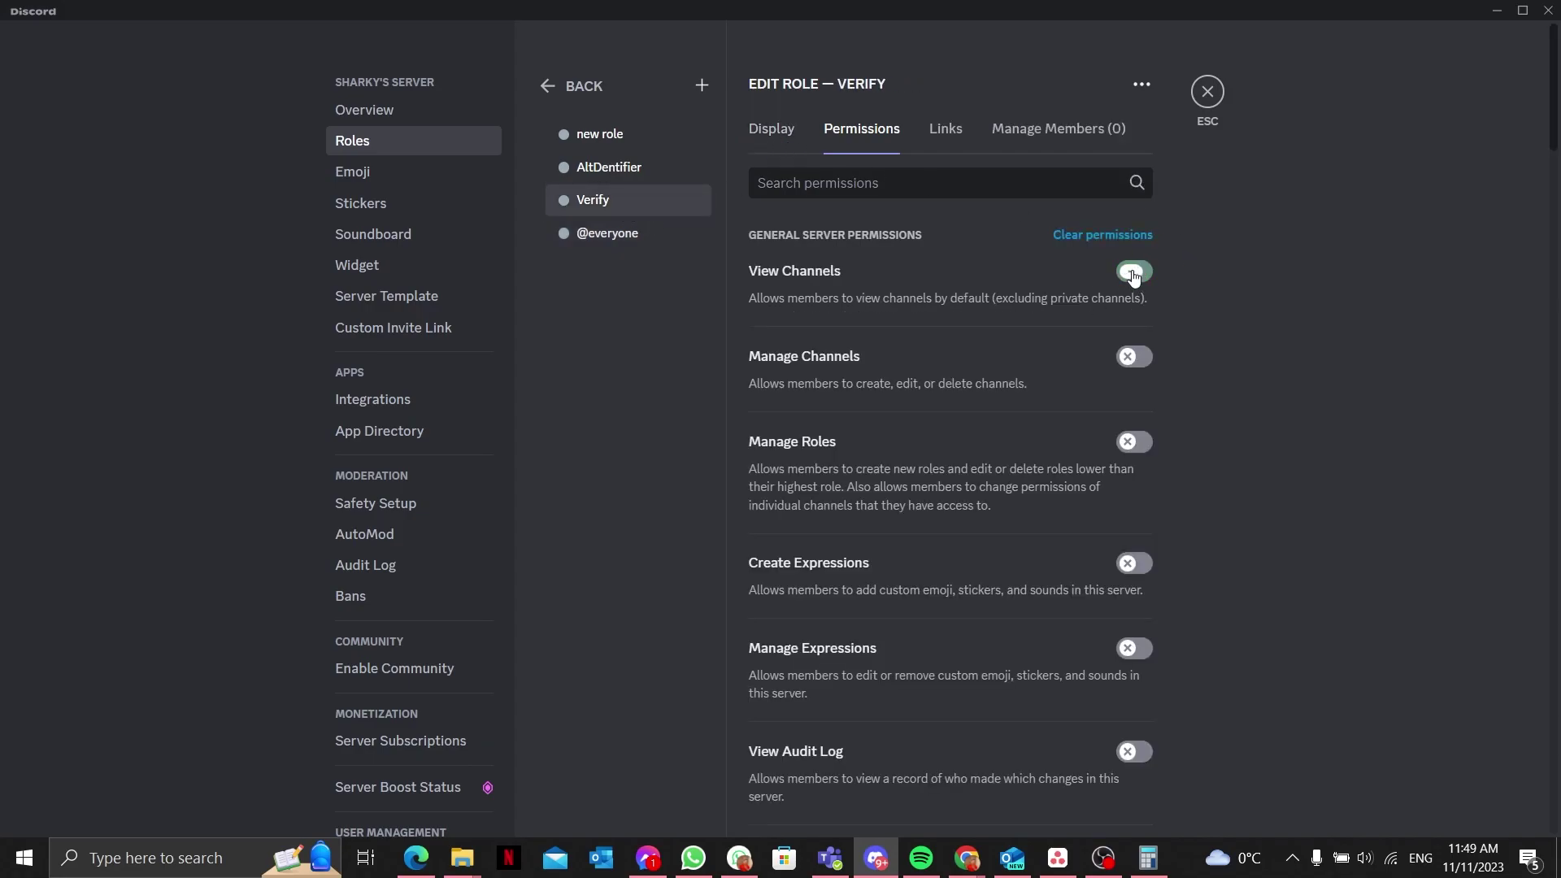
scroll(1079, 496, down, 5)
scroll(1080, 496, down, 5)
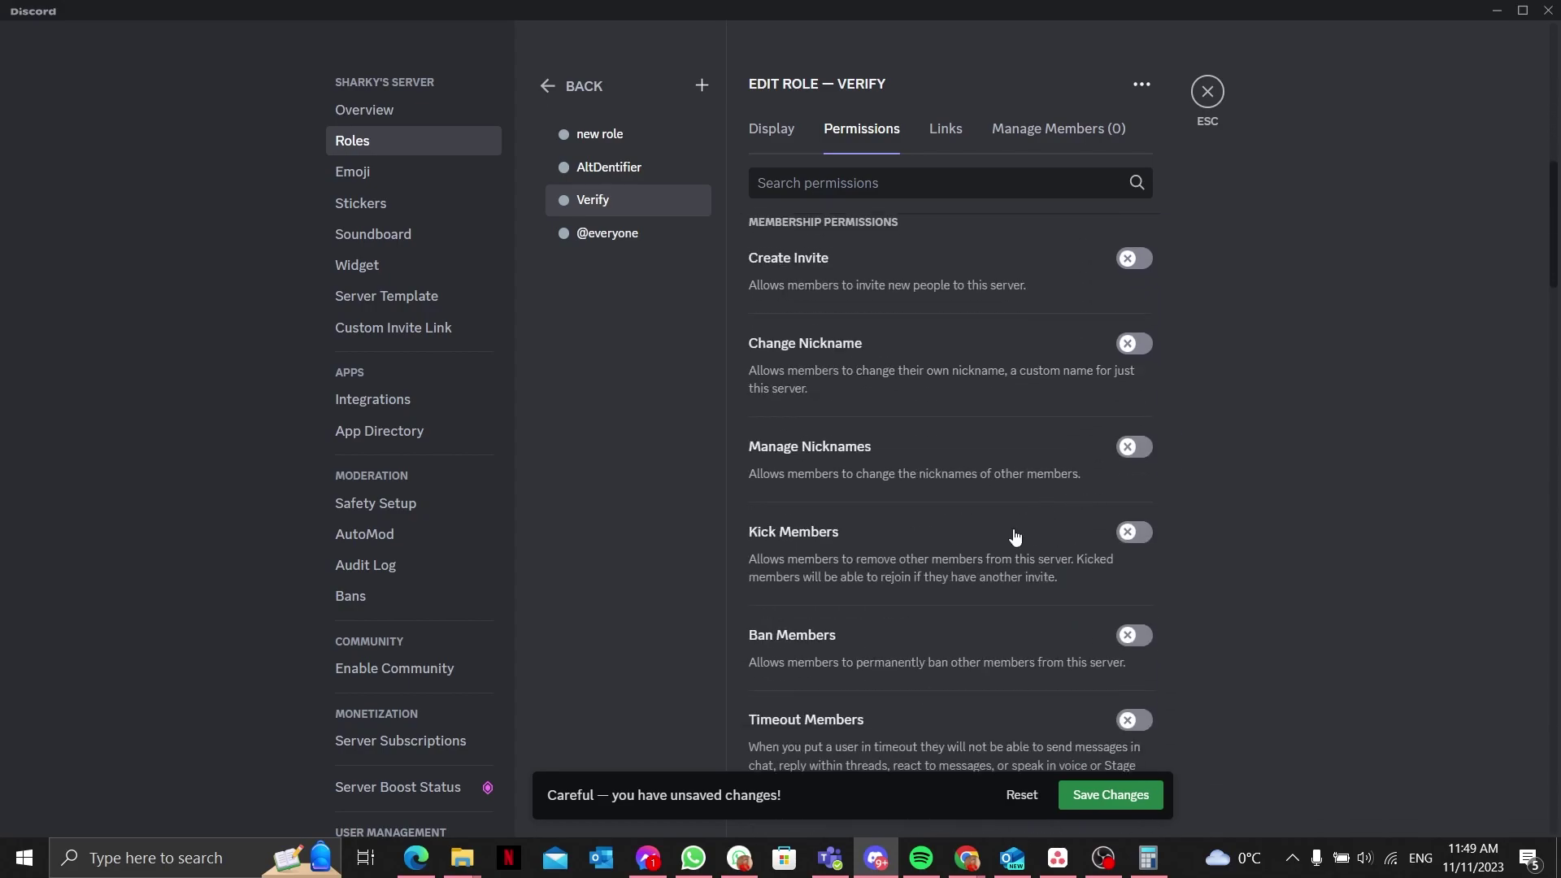
scroll(951, 397, up, 2)
scroll(950, 440, down, 2)
scroll(927, 406, up, 5)
scroll(934, 411, up, 5)
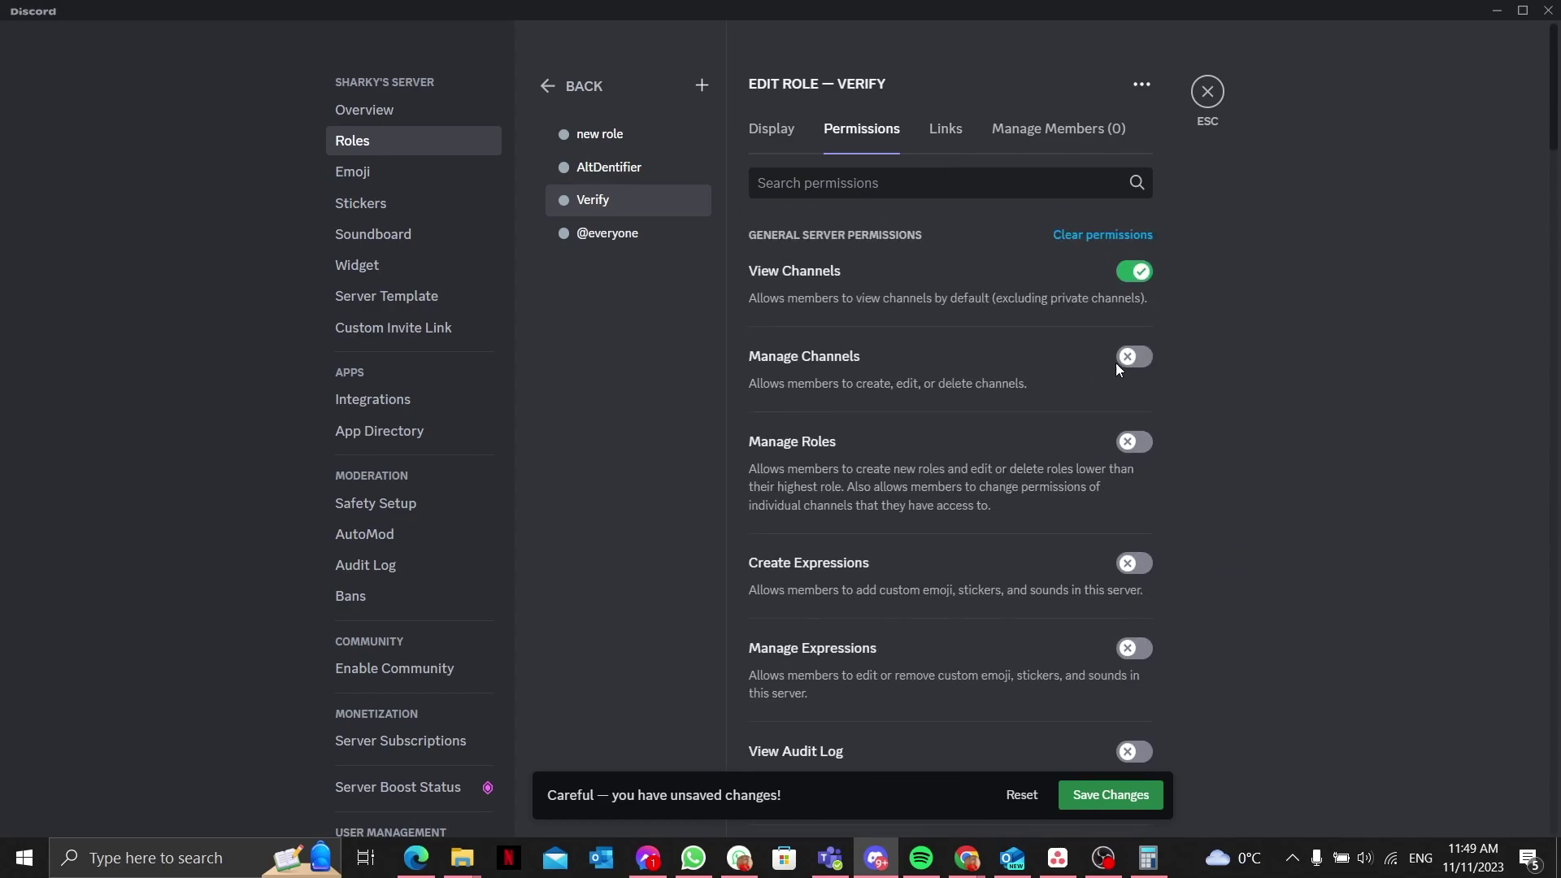
scroll(1113, 374, down, 15)
scroll(1065, 365, up, 3)
click(1132, 378)
click(1133, 463)
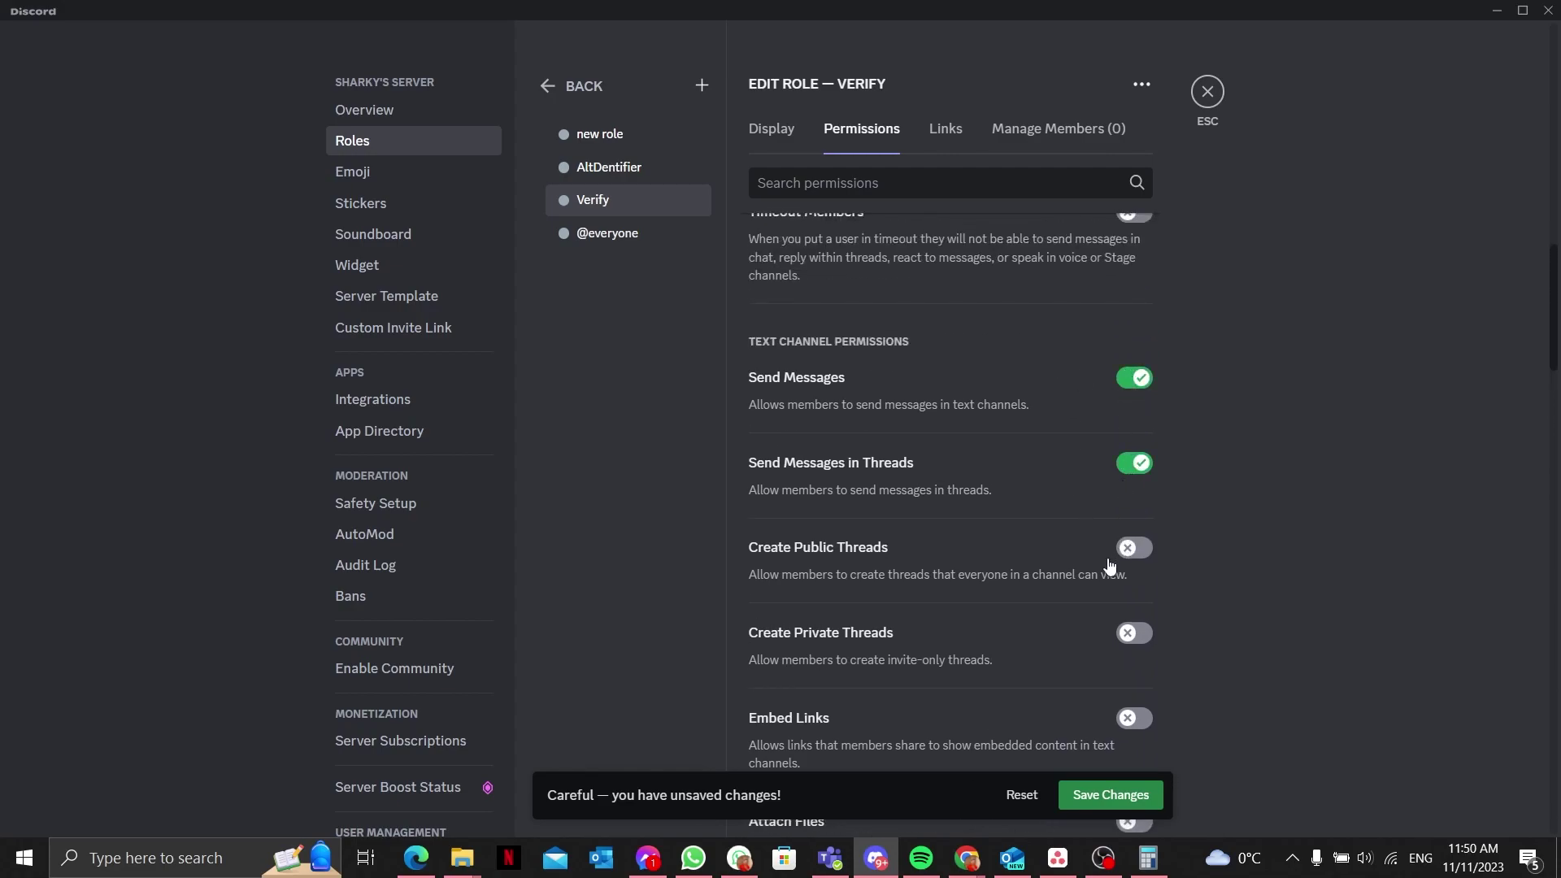
click(1125, 554)
Also enable Manage Messages, Read Message History, Send Voice Messages, Connect and Video for Verify.
scroll(1117, 573, down, 6)
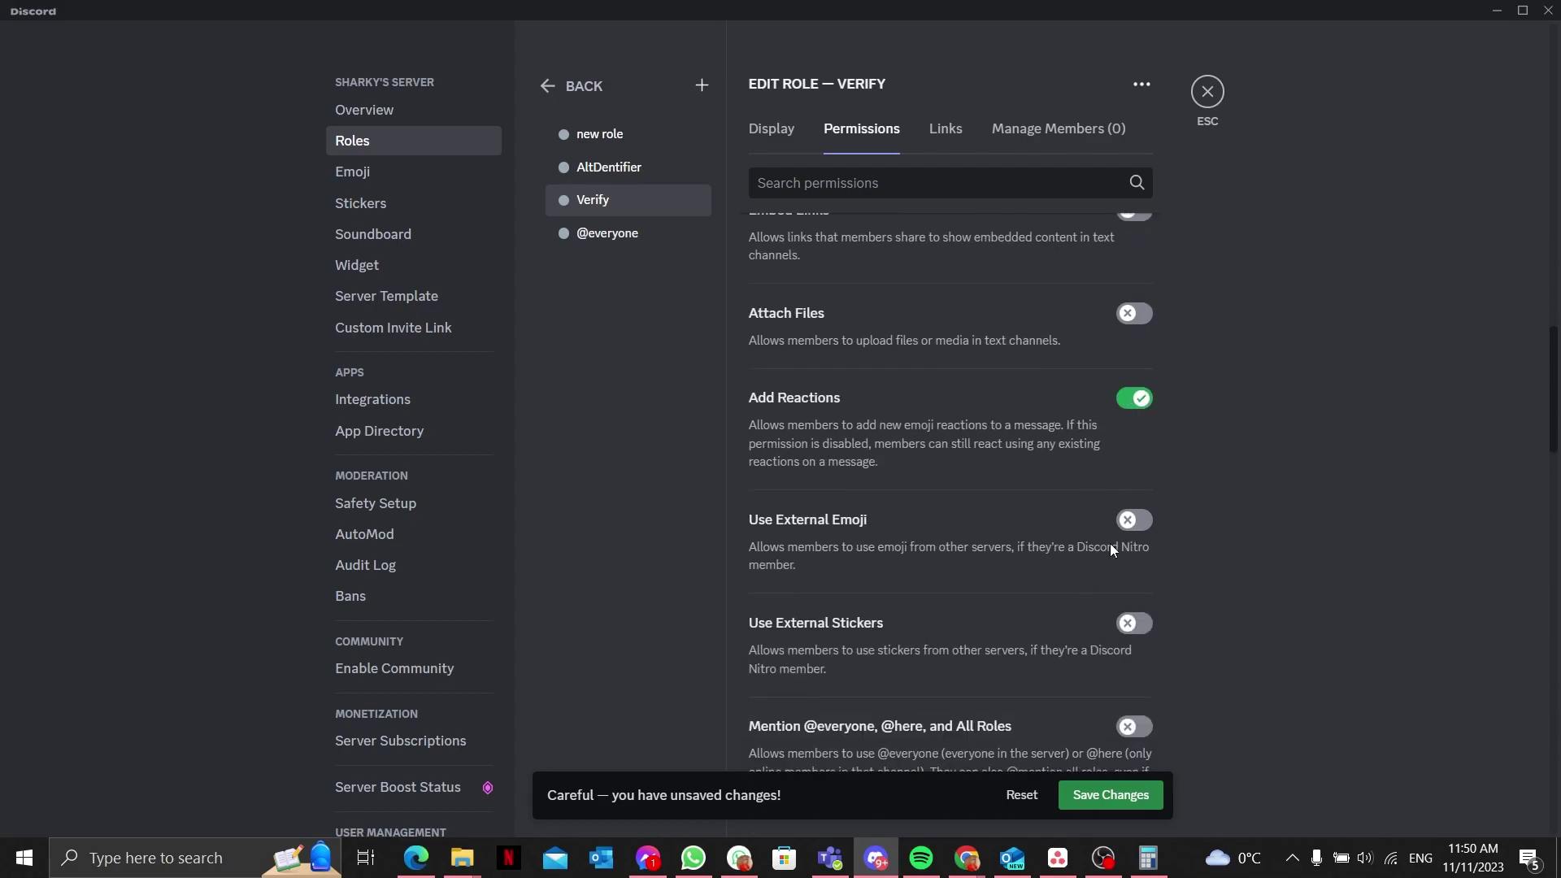
scroll(1122, 553, down, 4)
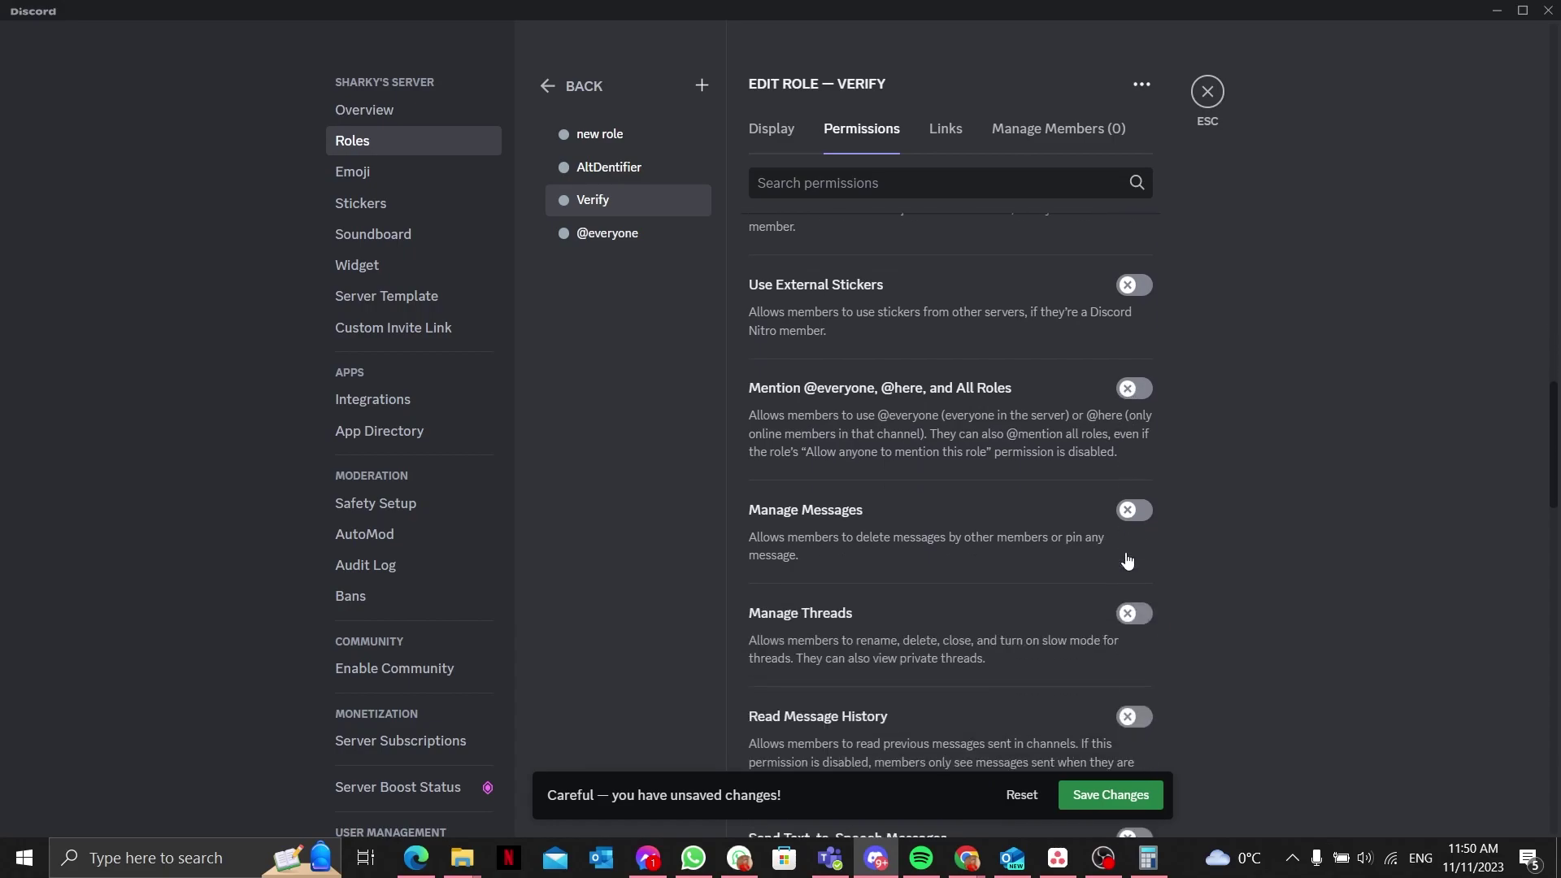
scroll(1083, 384, down, 2)
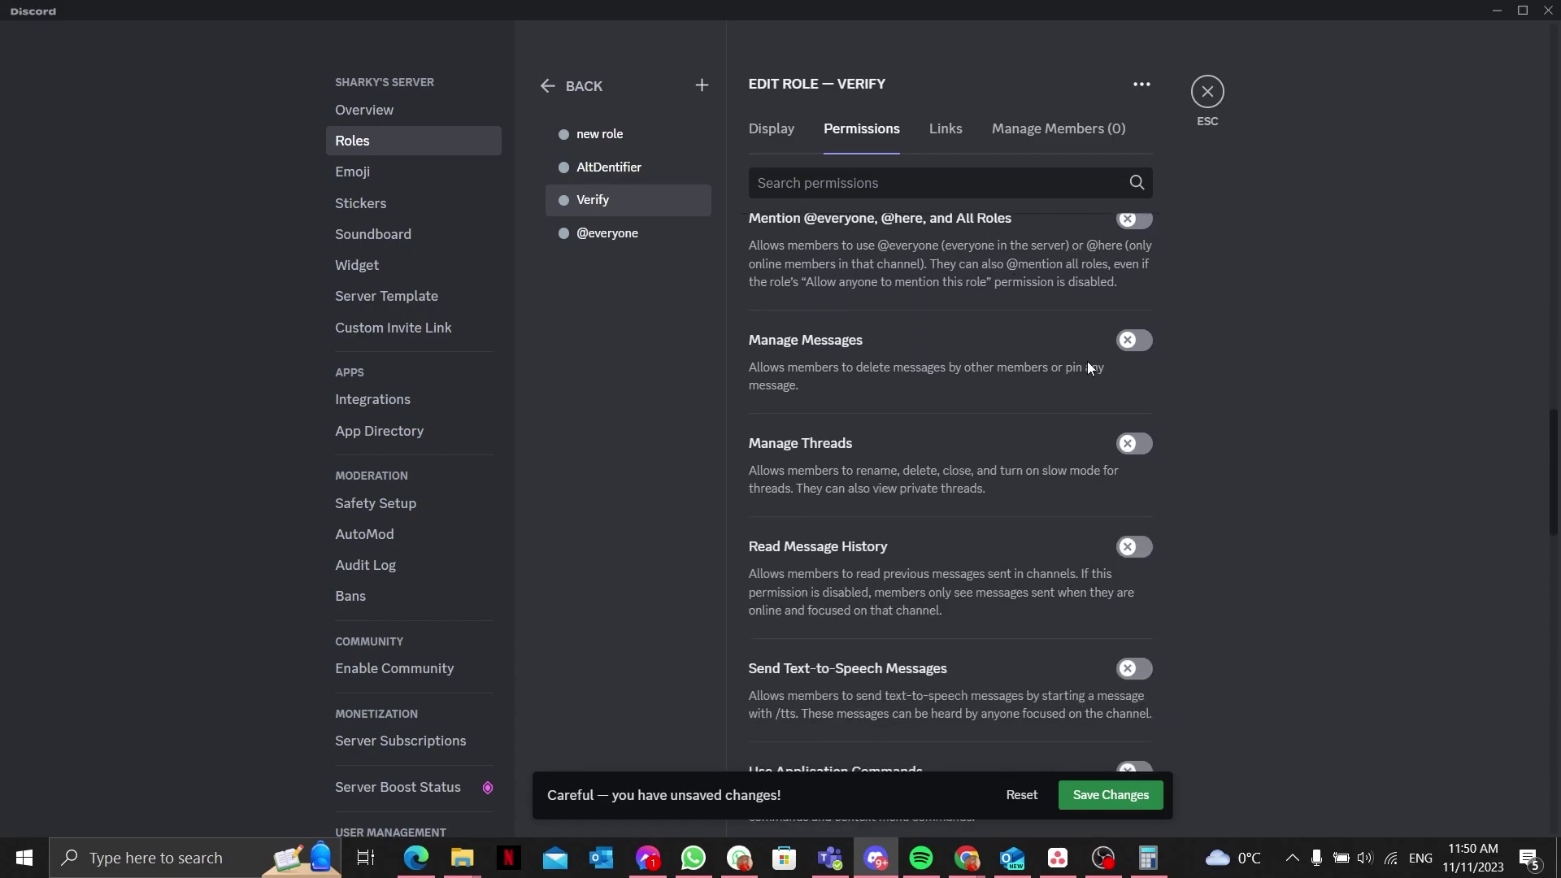
scroll(1086, 361, up, 2)
scroll(997, 533, down, 2)
click(1135, 340)
click(1119, 545)
scroll(1057, 545, down, 2)
scroll(1081, 536, down, 2)
click(1130, 536)
scroll(1113, 524, down, 4)
click(1122, 328)
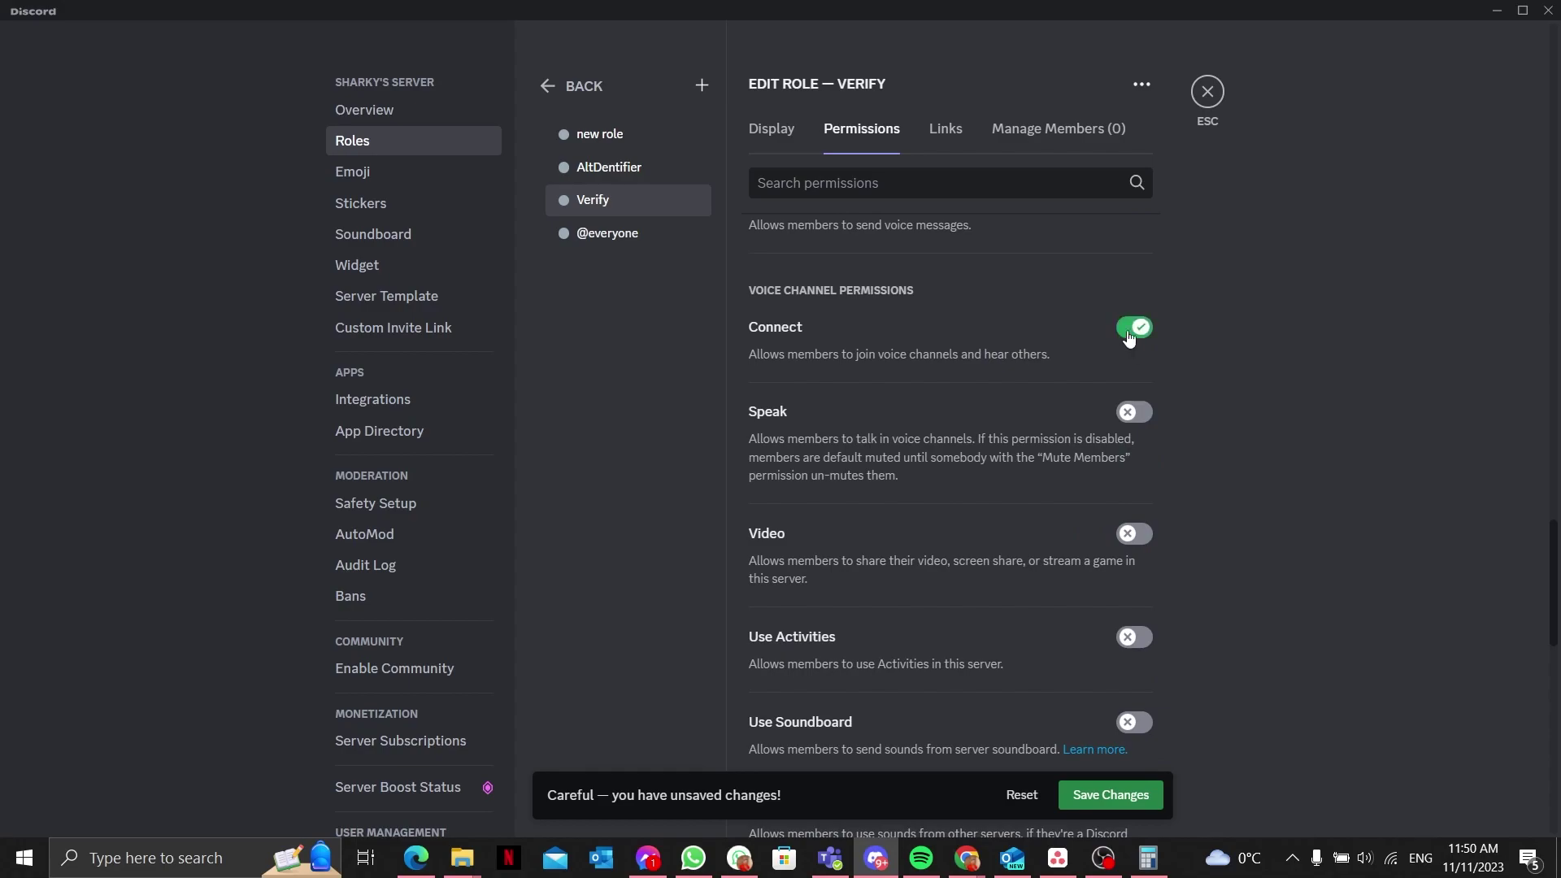
click(1138, 530)
scroll(1105, 593, down, 6)
scroll(1096, 600, down, 6)
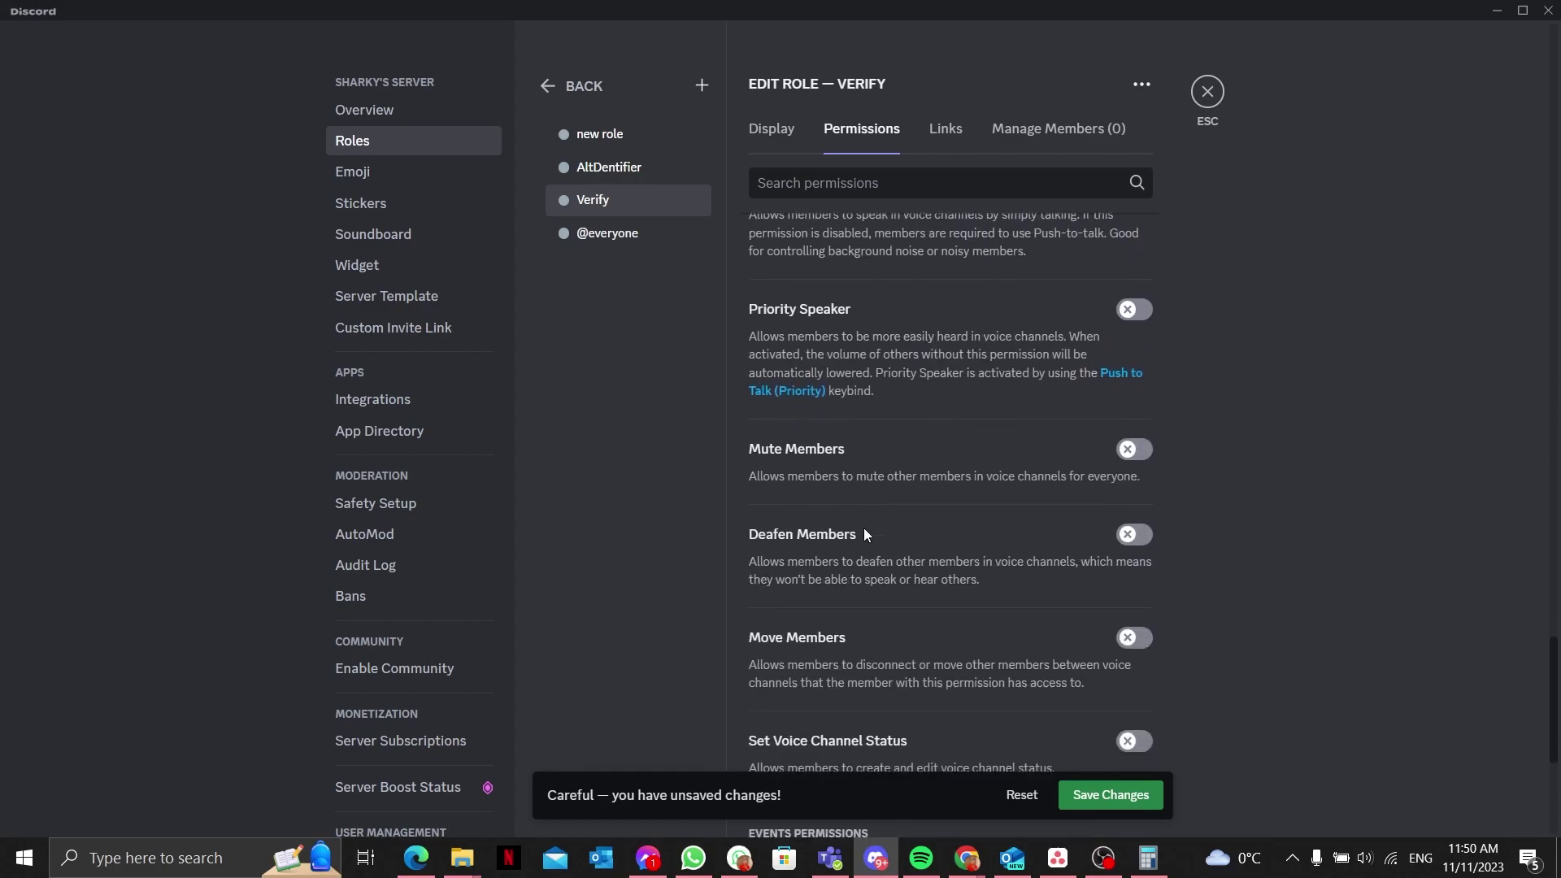
scroll(1037, 474, down, 2)
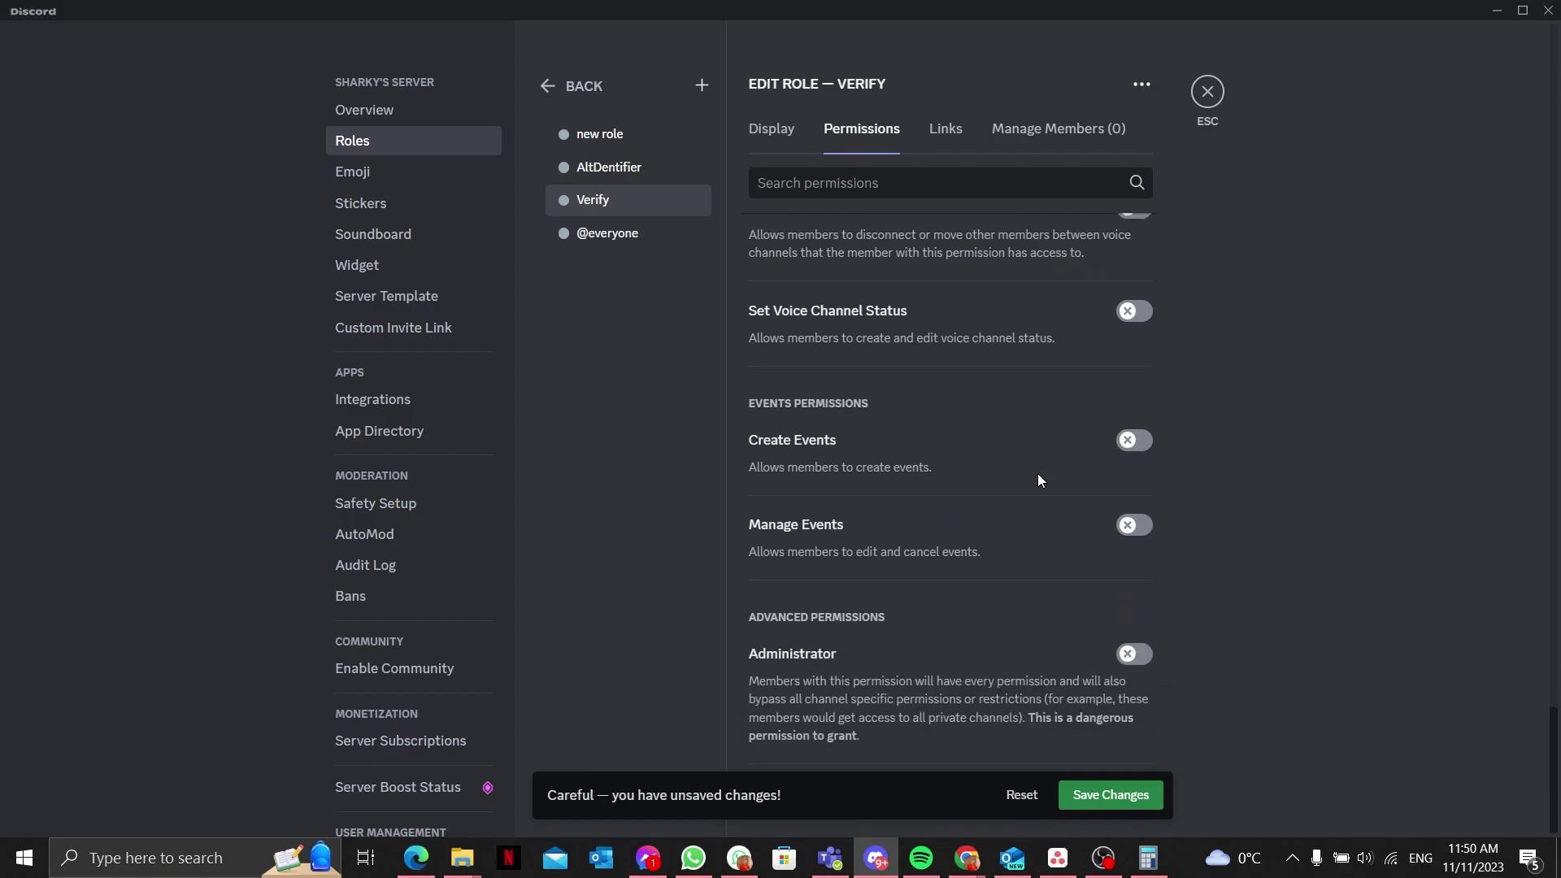
scroll(1005, 345, up, 10)
click(1112, 795)
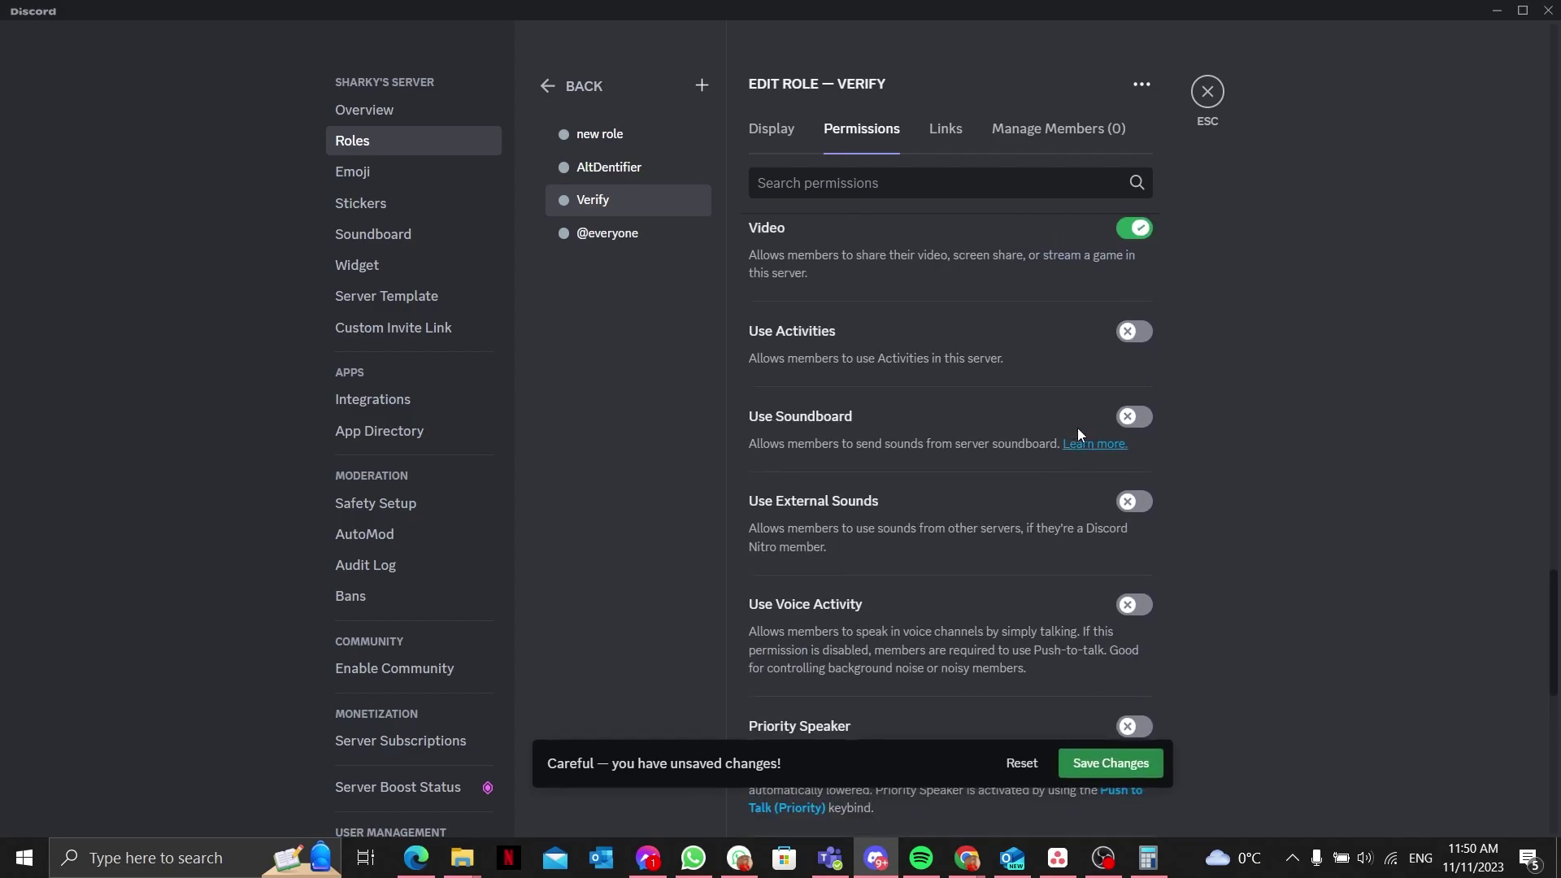
scroll(902, 492, up, 13)
scroll(889, 488, up, 15)
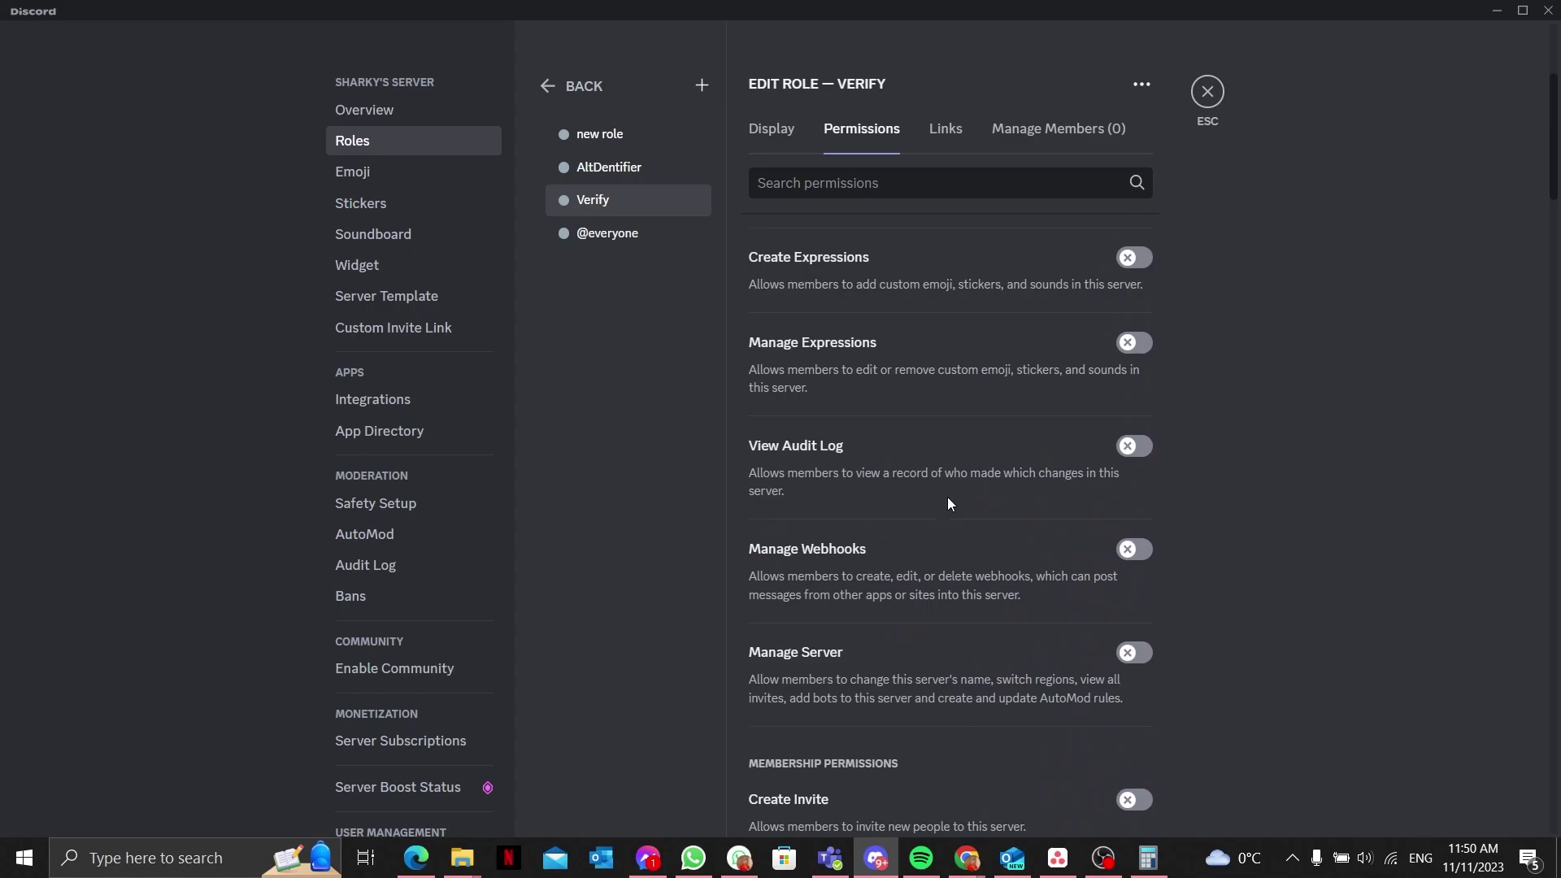
click(626, 236)
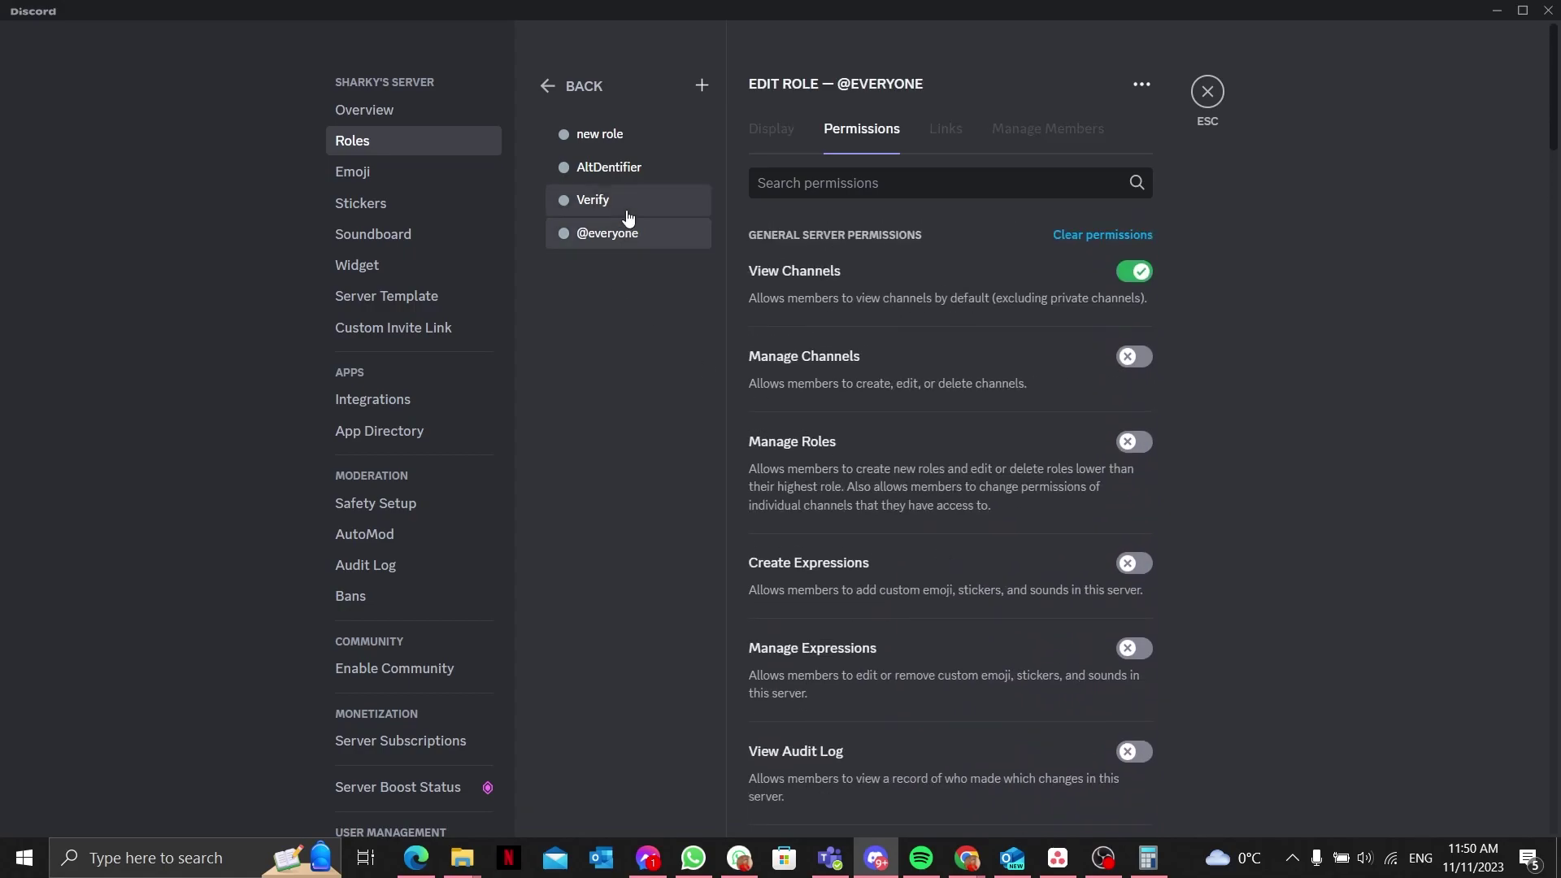
click(627, 205)
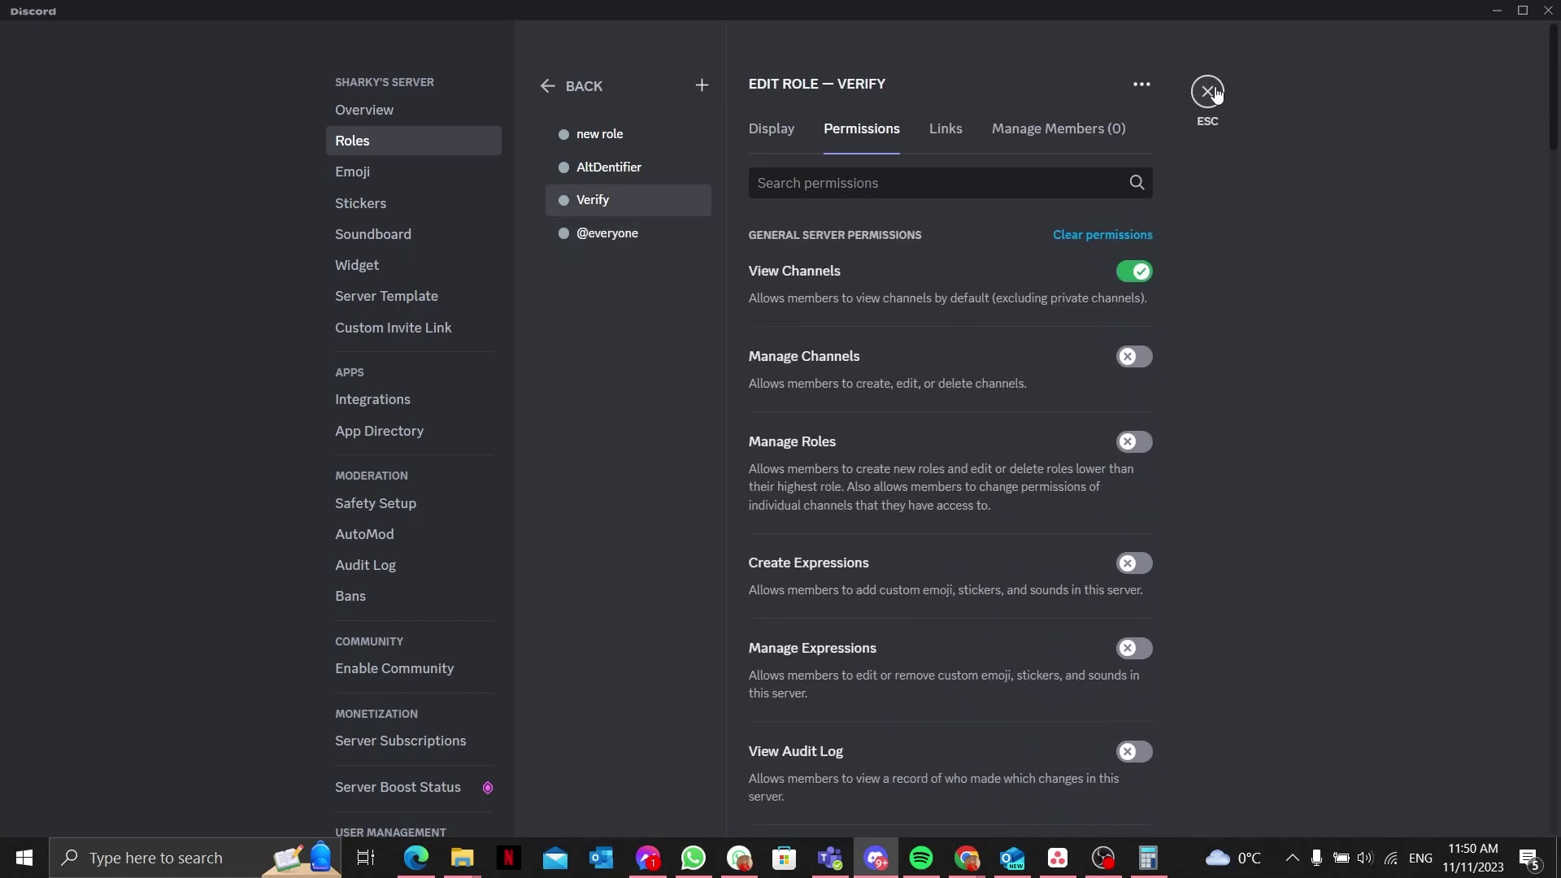
click(606, 239)
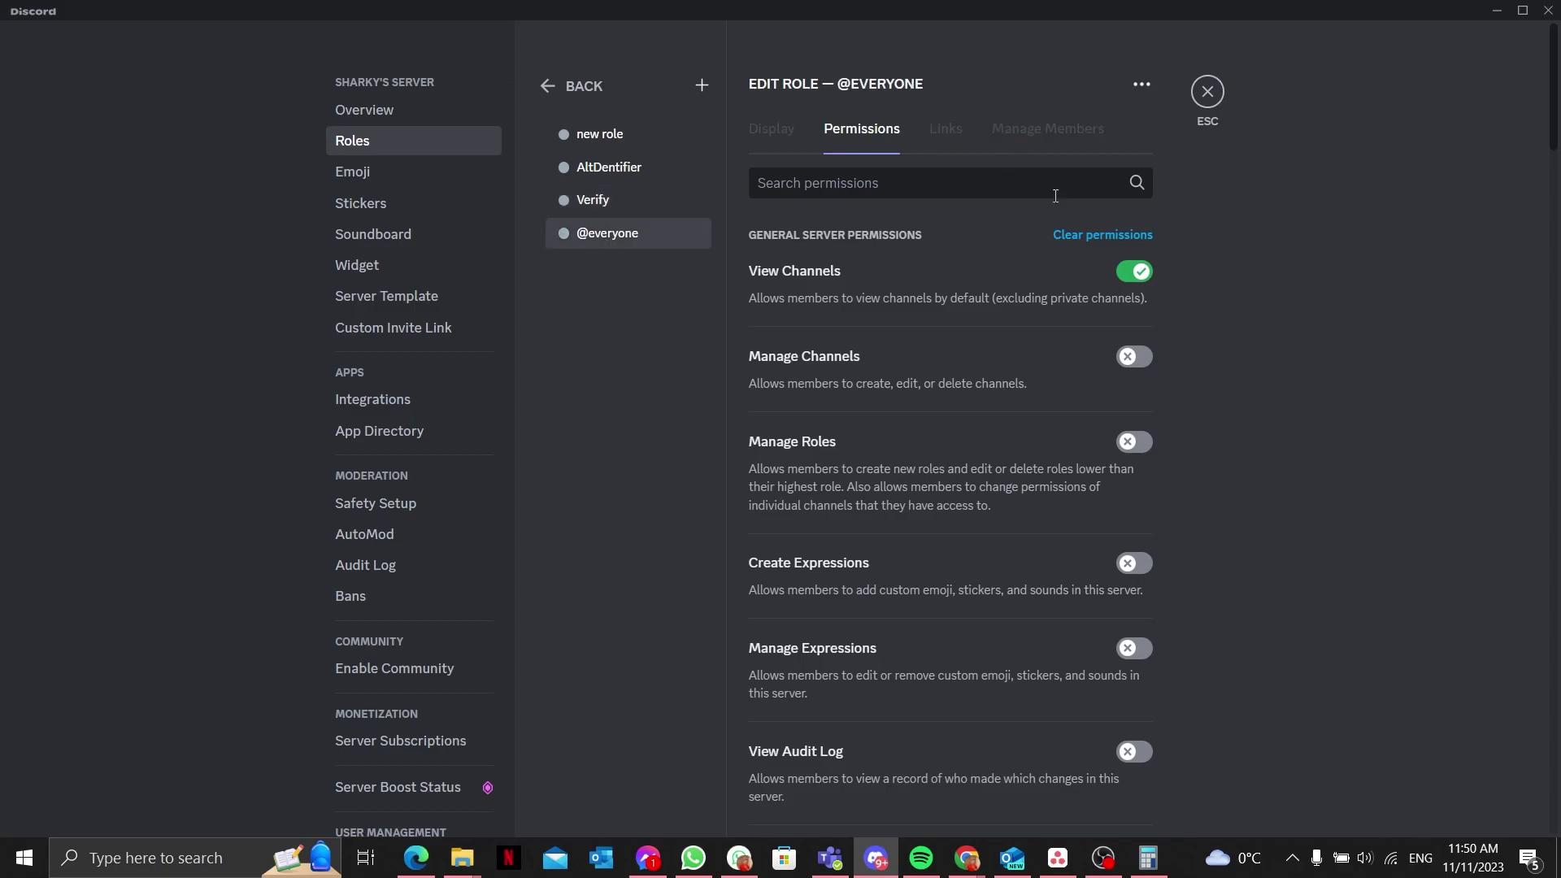
scroll(1099, 247, down, 20)
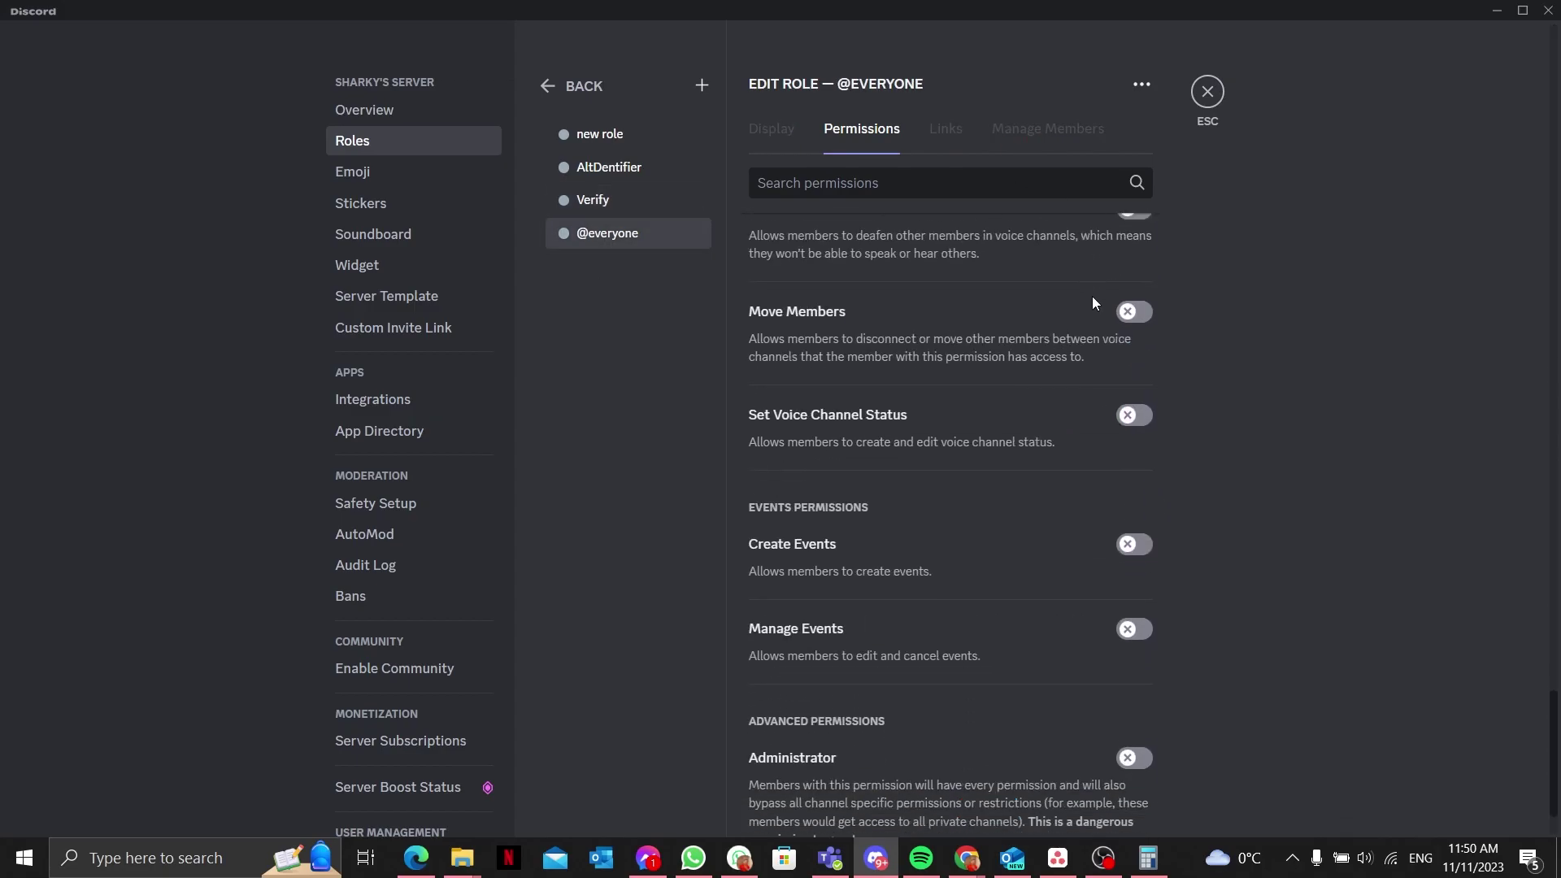
scroll(1089, 311, up, 8)
click(1132, 89)
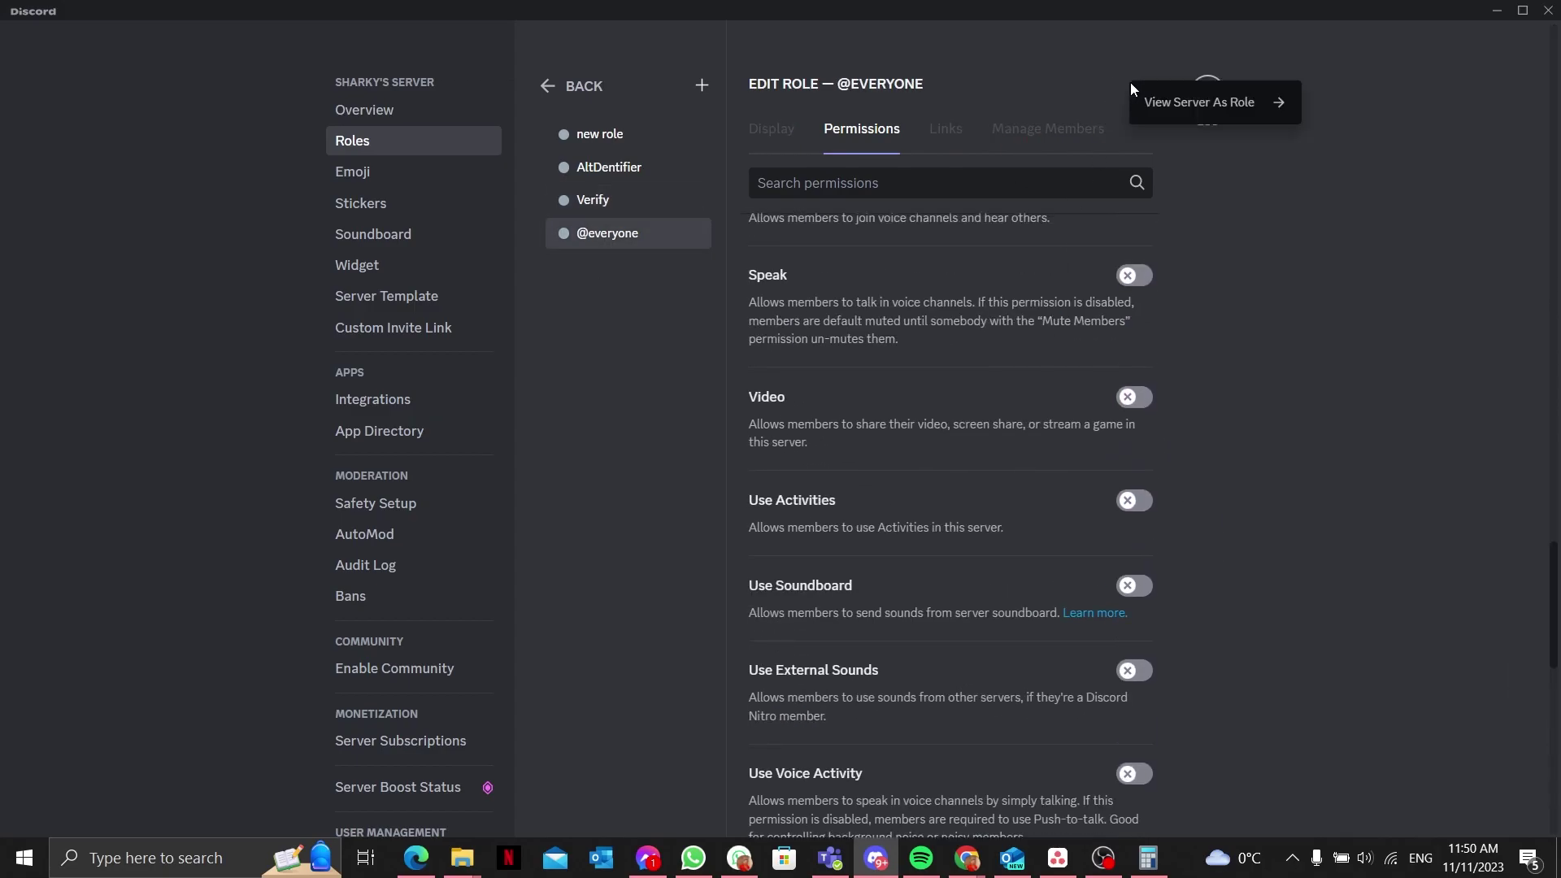
click(1146, 104)
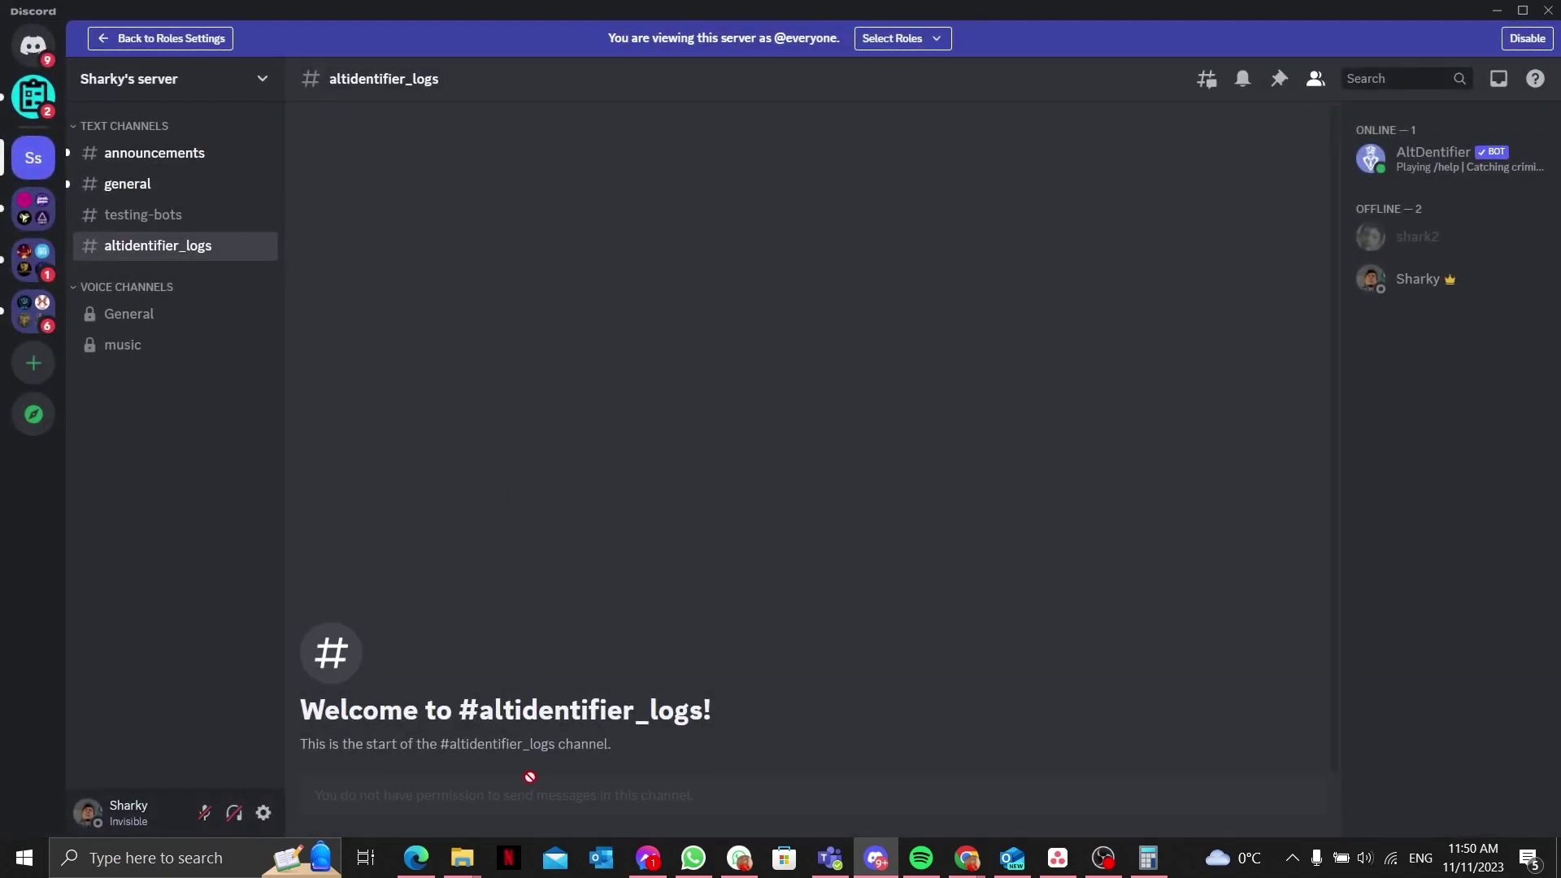
click(196, 189)
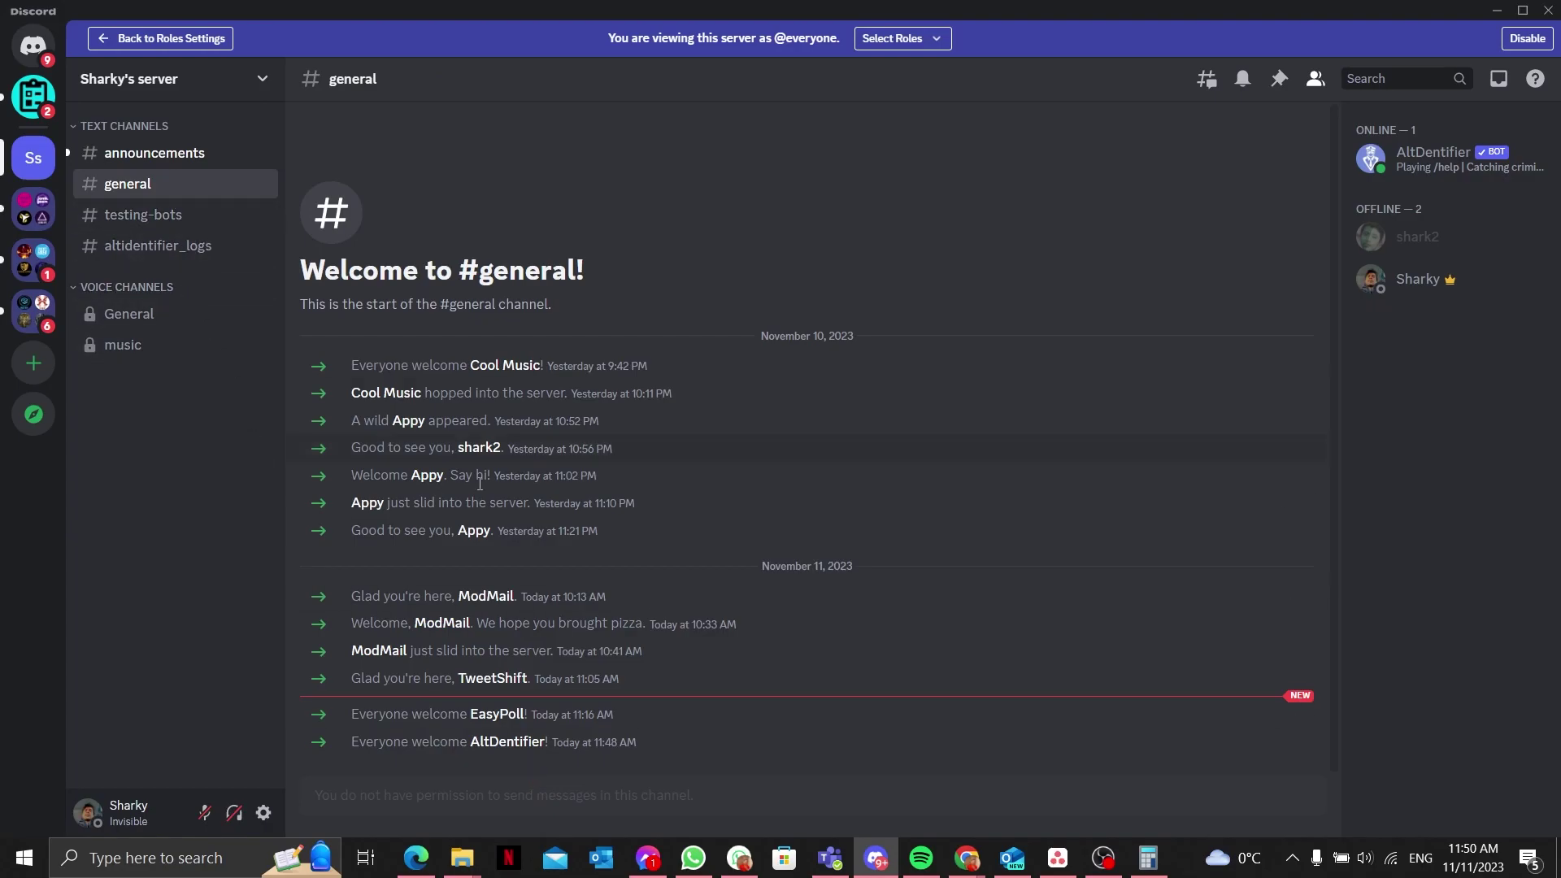
click(937, 38)
click(965, 208)
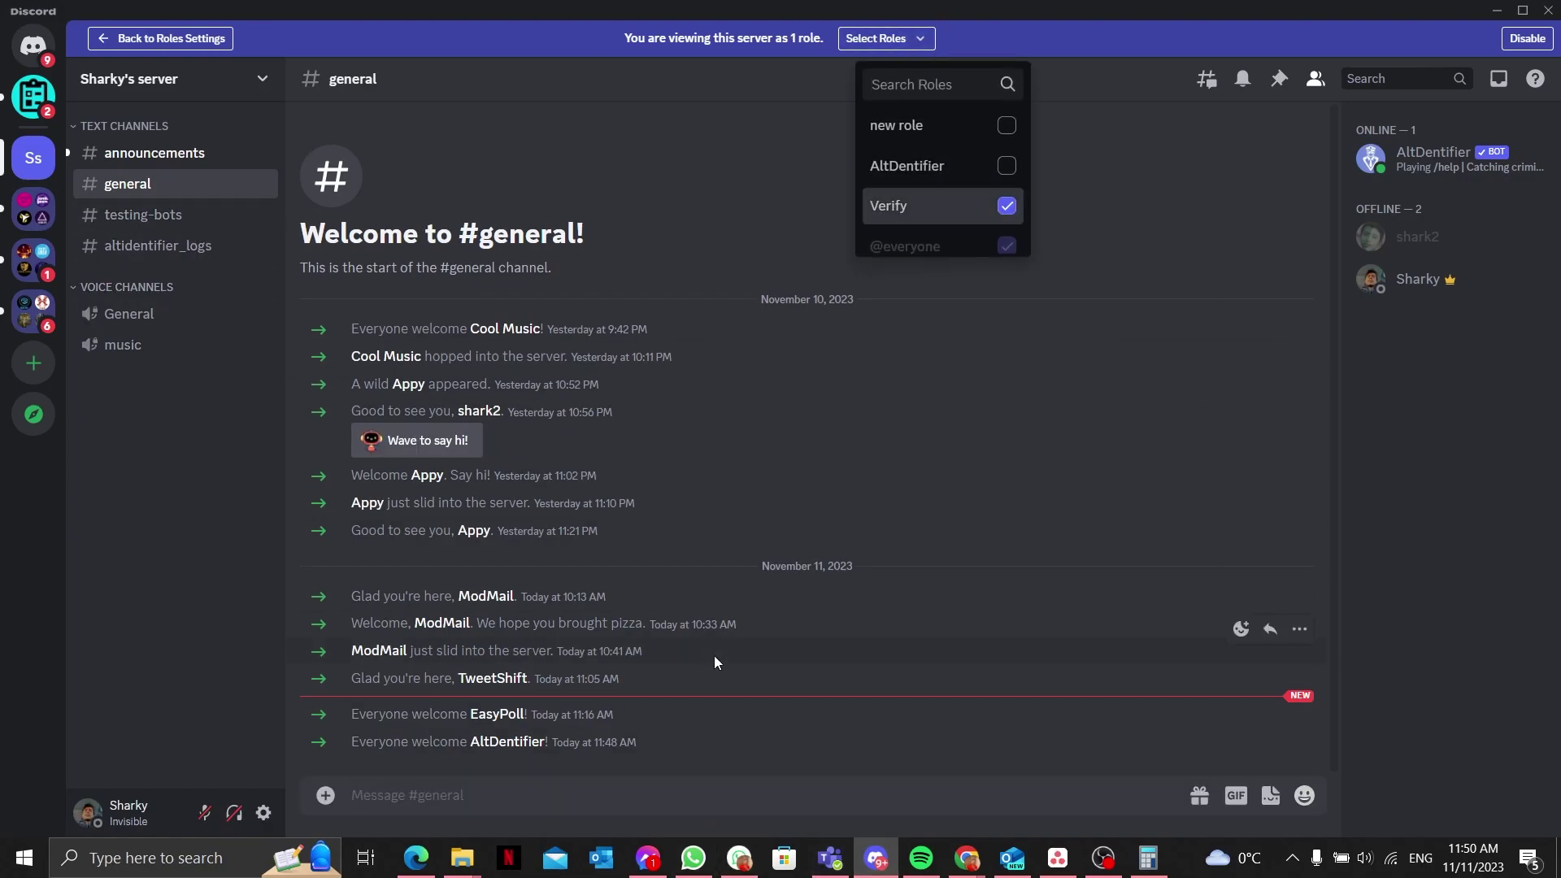
Send 'Hello' in #general as Verify, then drop Verify from the preview.
click(722, 783)
text(Hello)
key(Return)
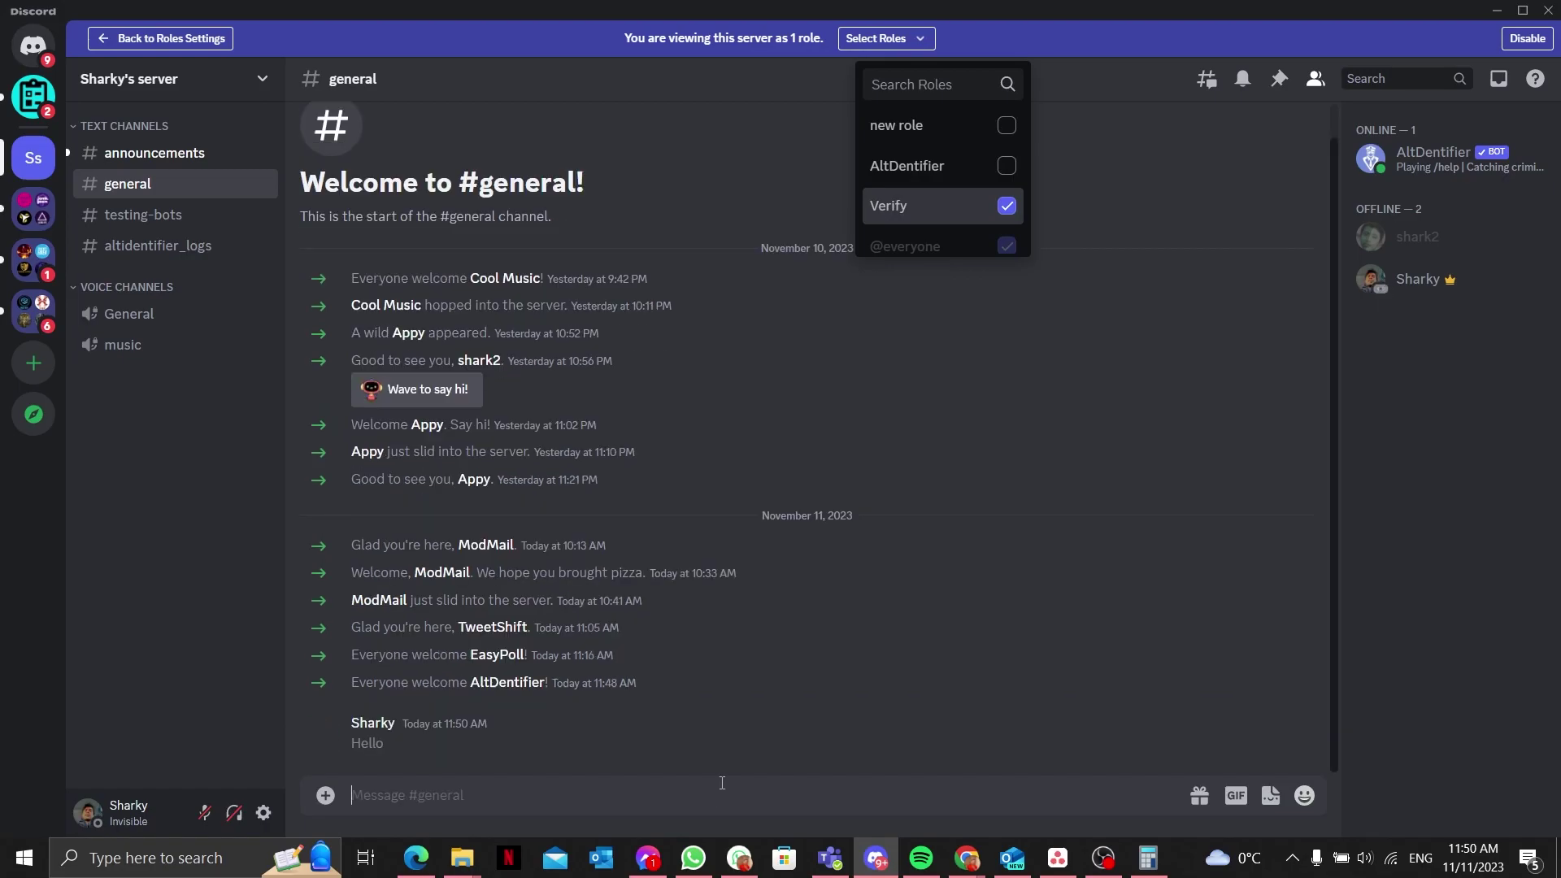
click(986, 199)
click(966, 421)
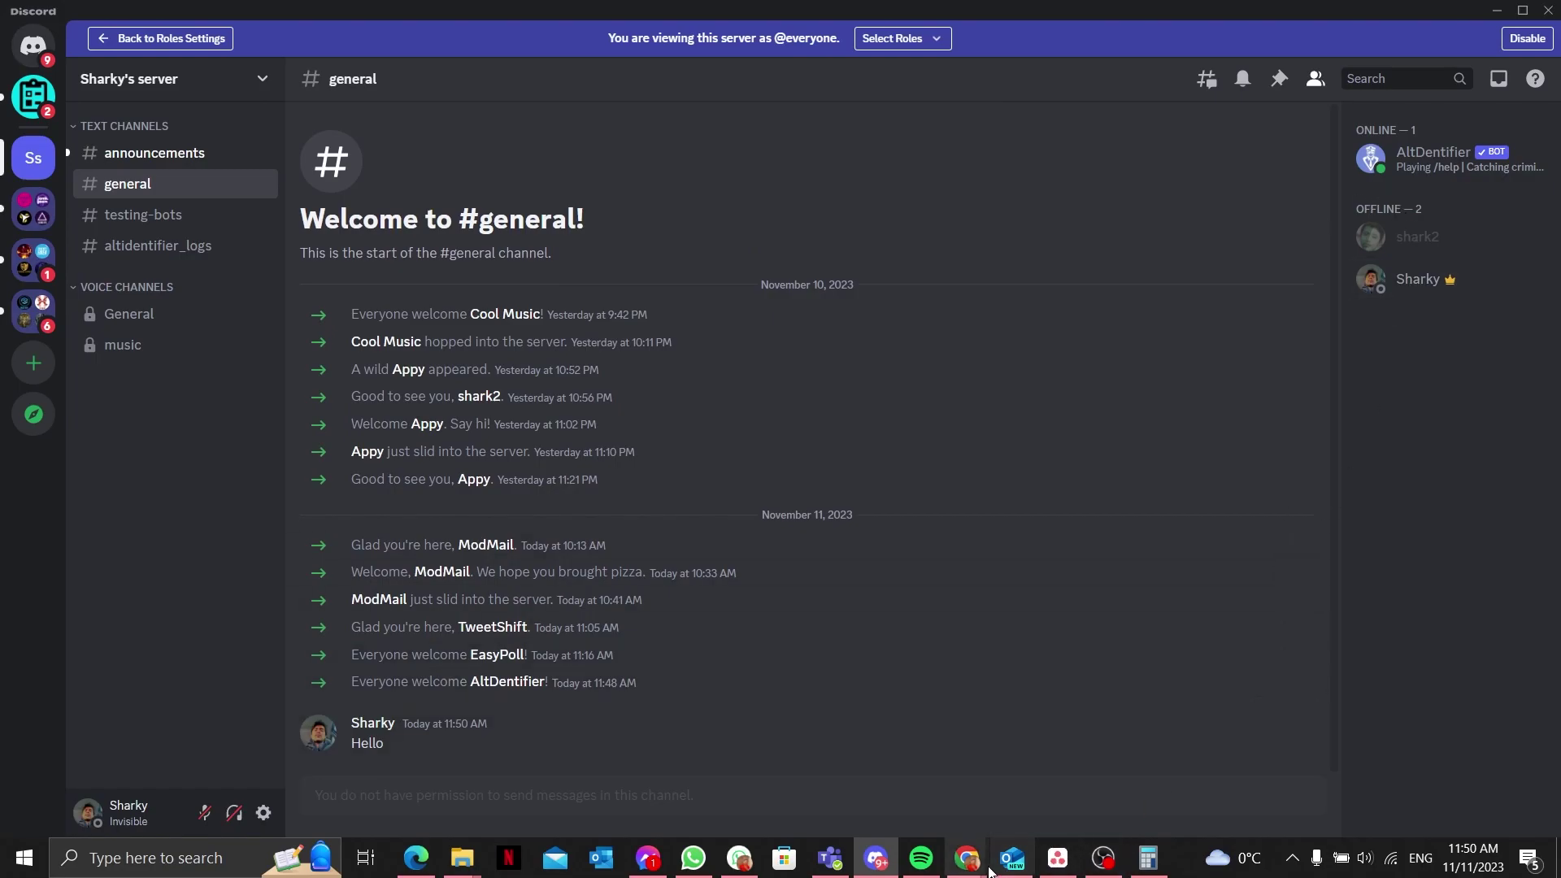
Search Verify's members for 'alt' to confirm AltDentifier holds the role, then close settings.
mouse_move(977, 860)
click(1120, 751)
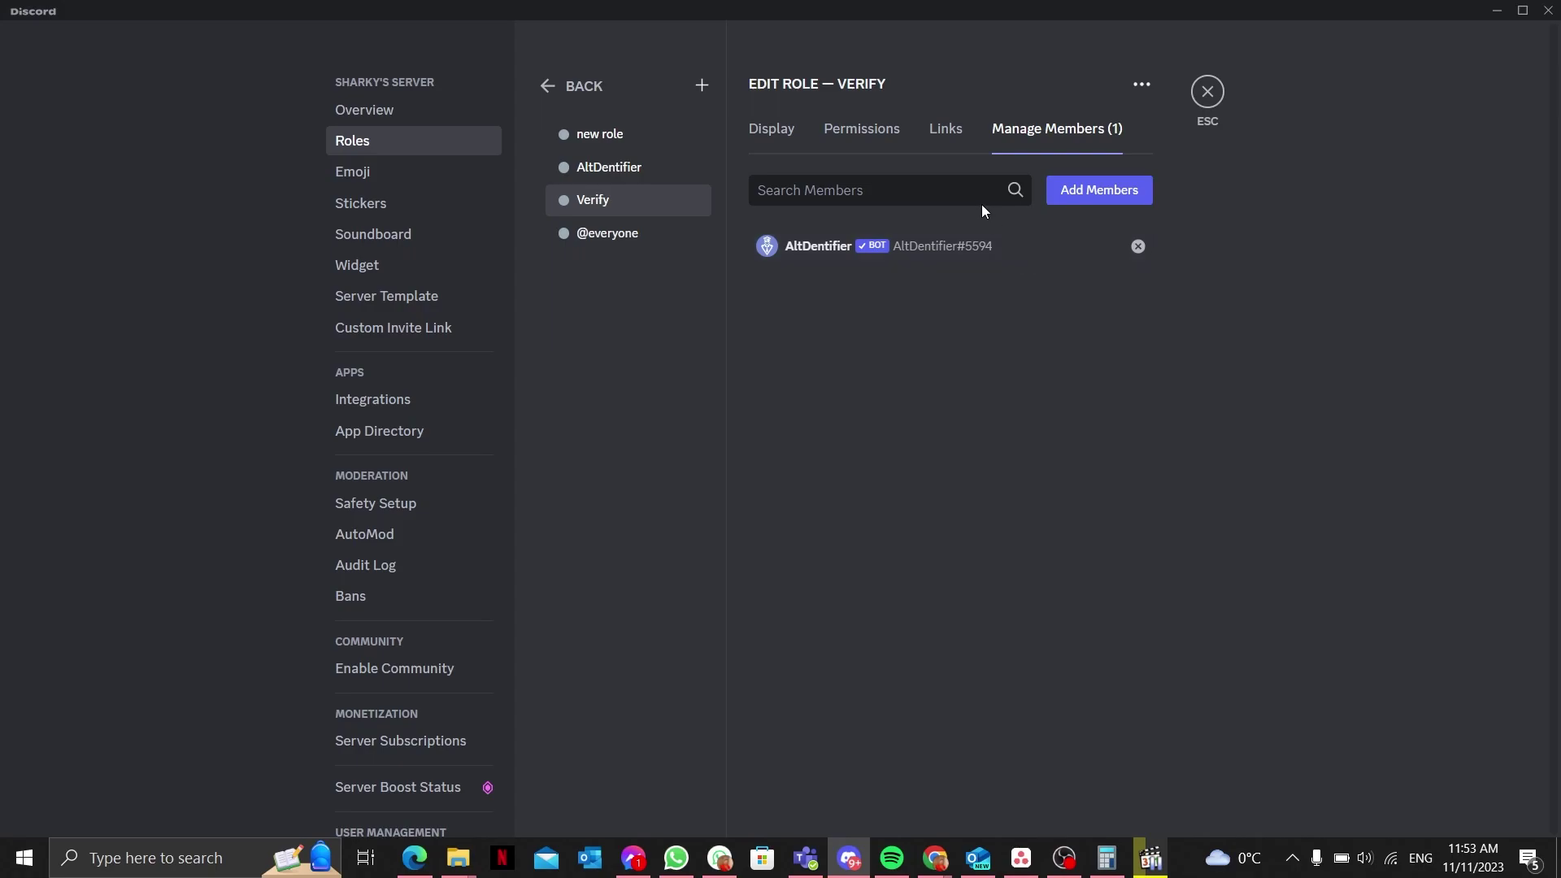
click(953, 180)
text(aly)
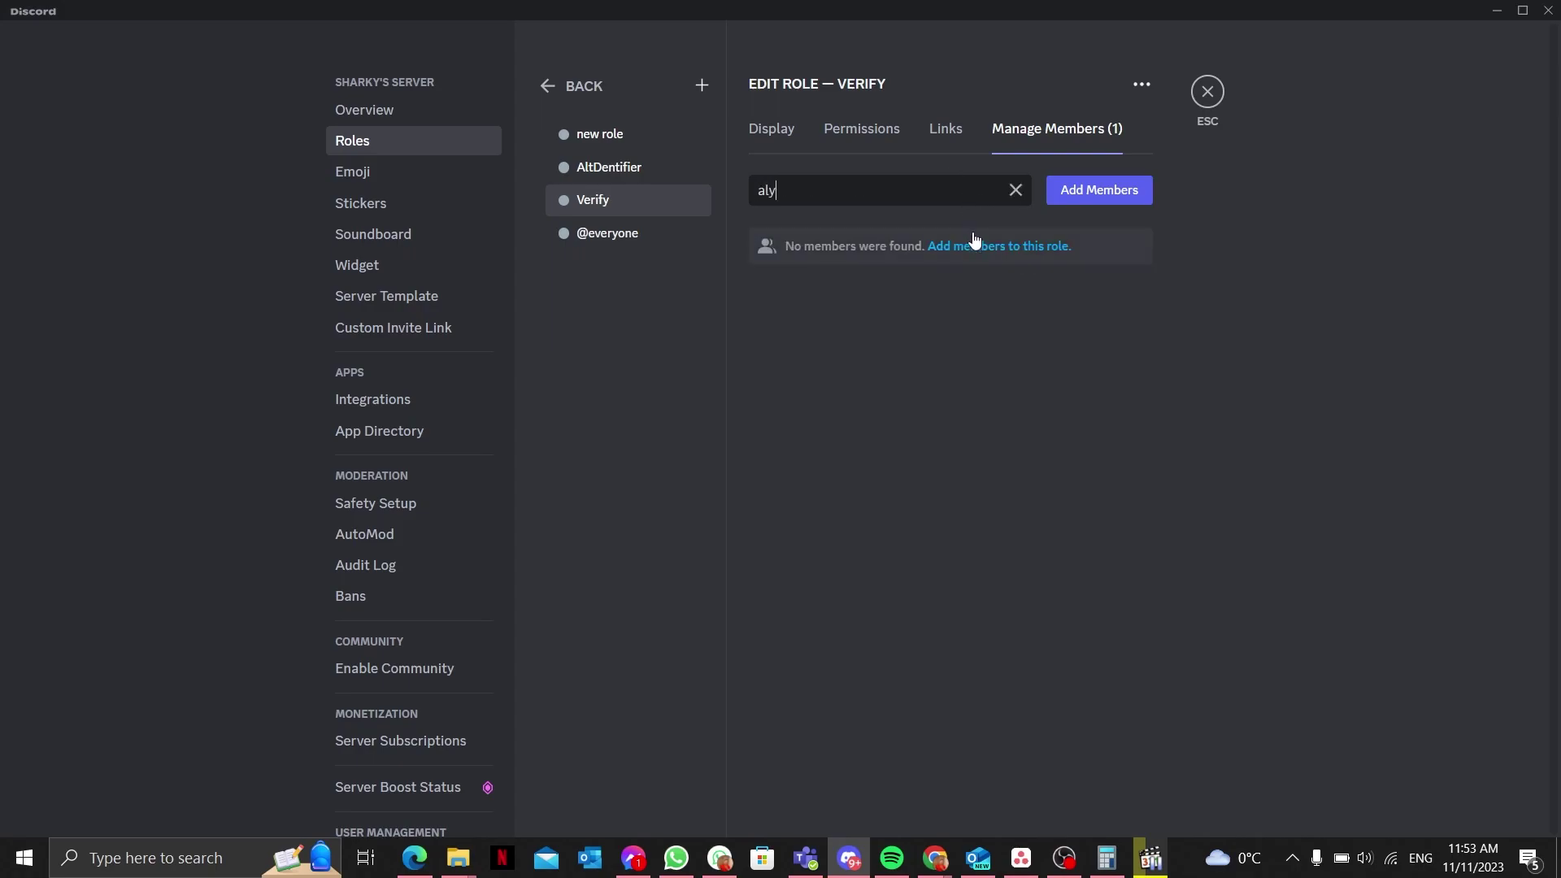
key(BackSpace)
text(t)
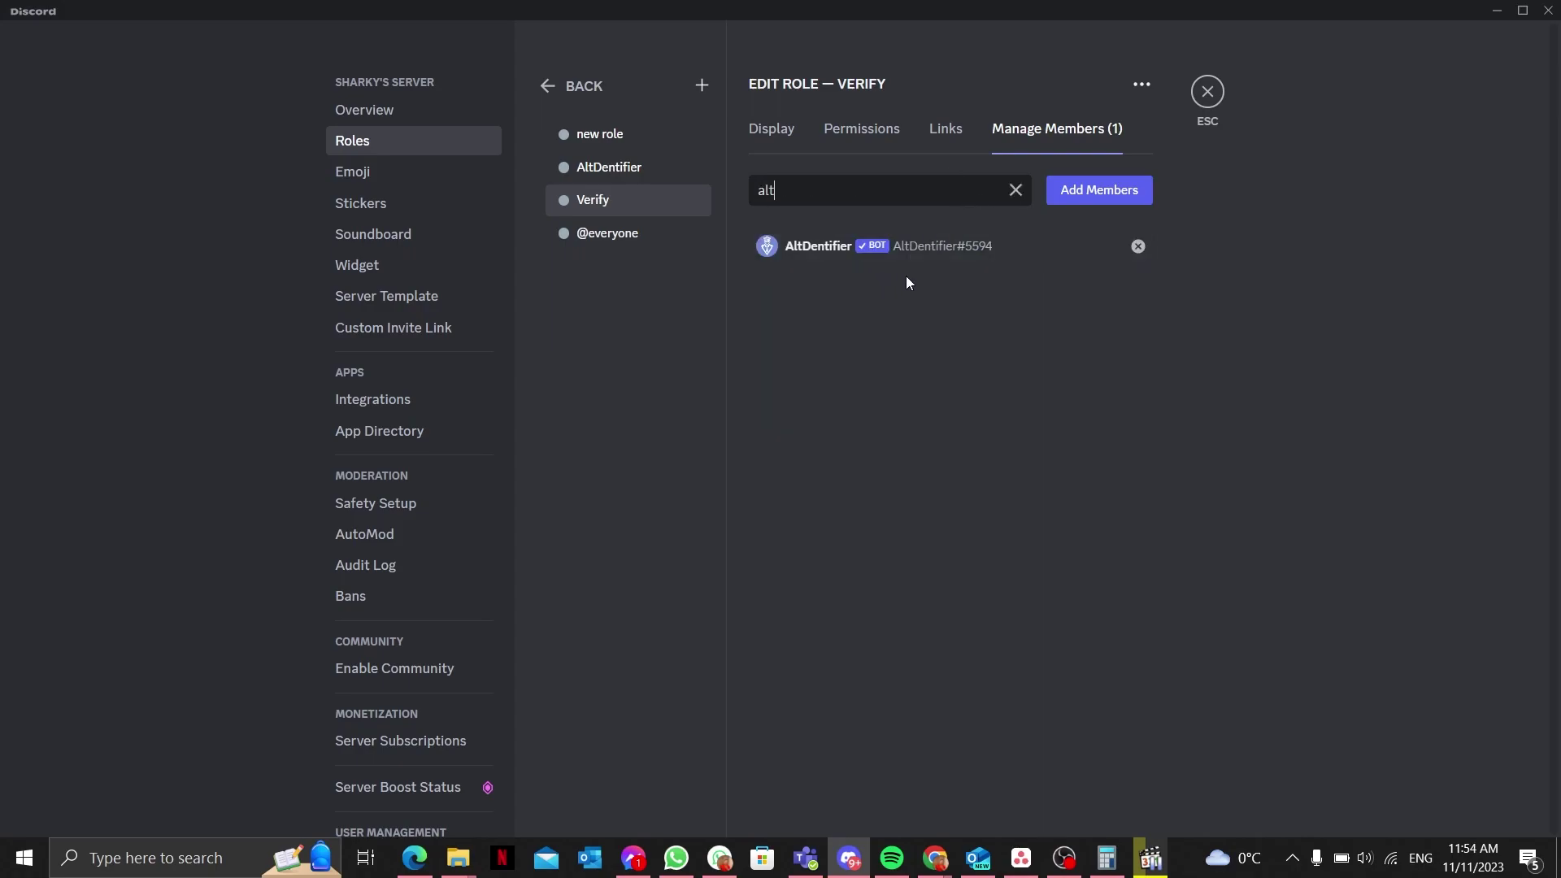
click(917, 253)
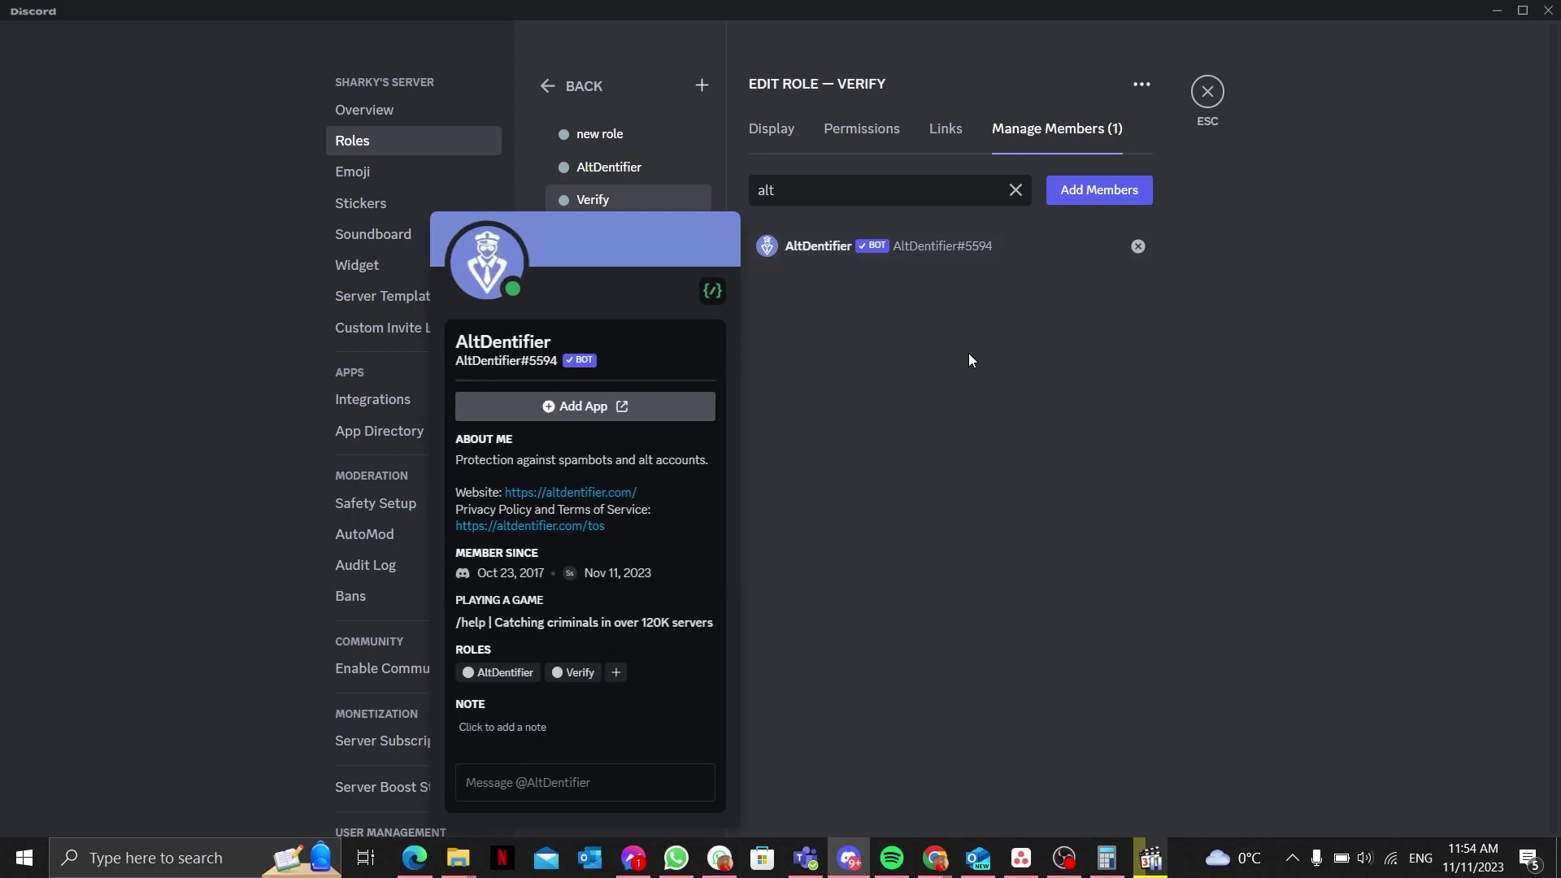
click(1190, 101)
click(1209, 92)
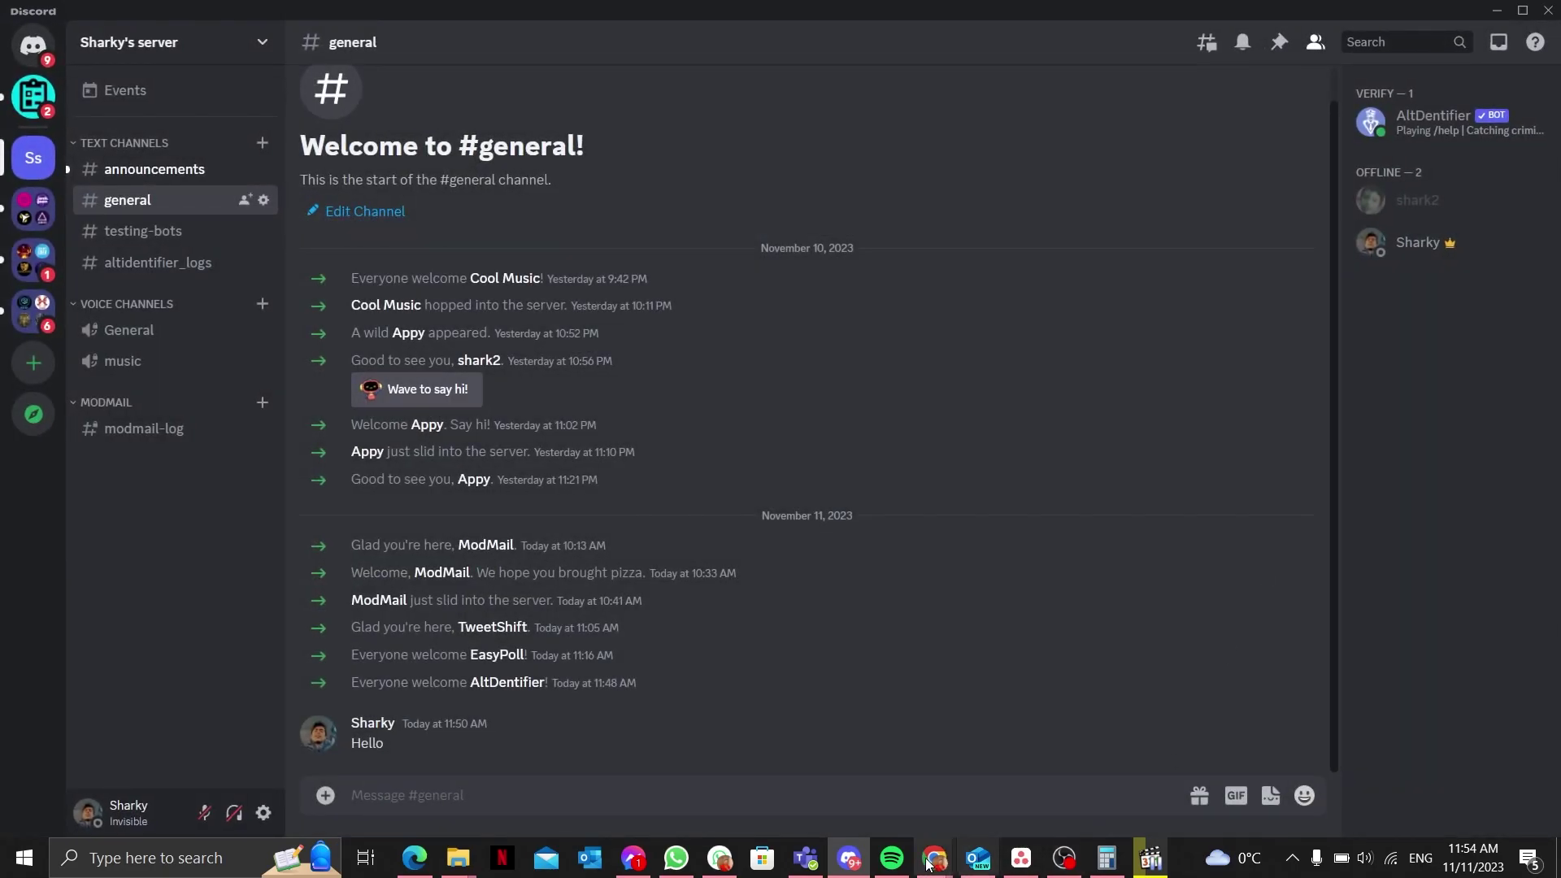
Start AltDentifier setup and choose Verify as the default role.
mouse_move(932, 860)
click(1073, 759)
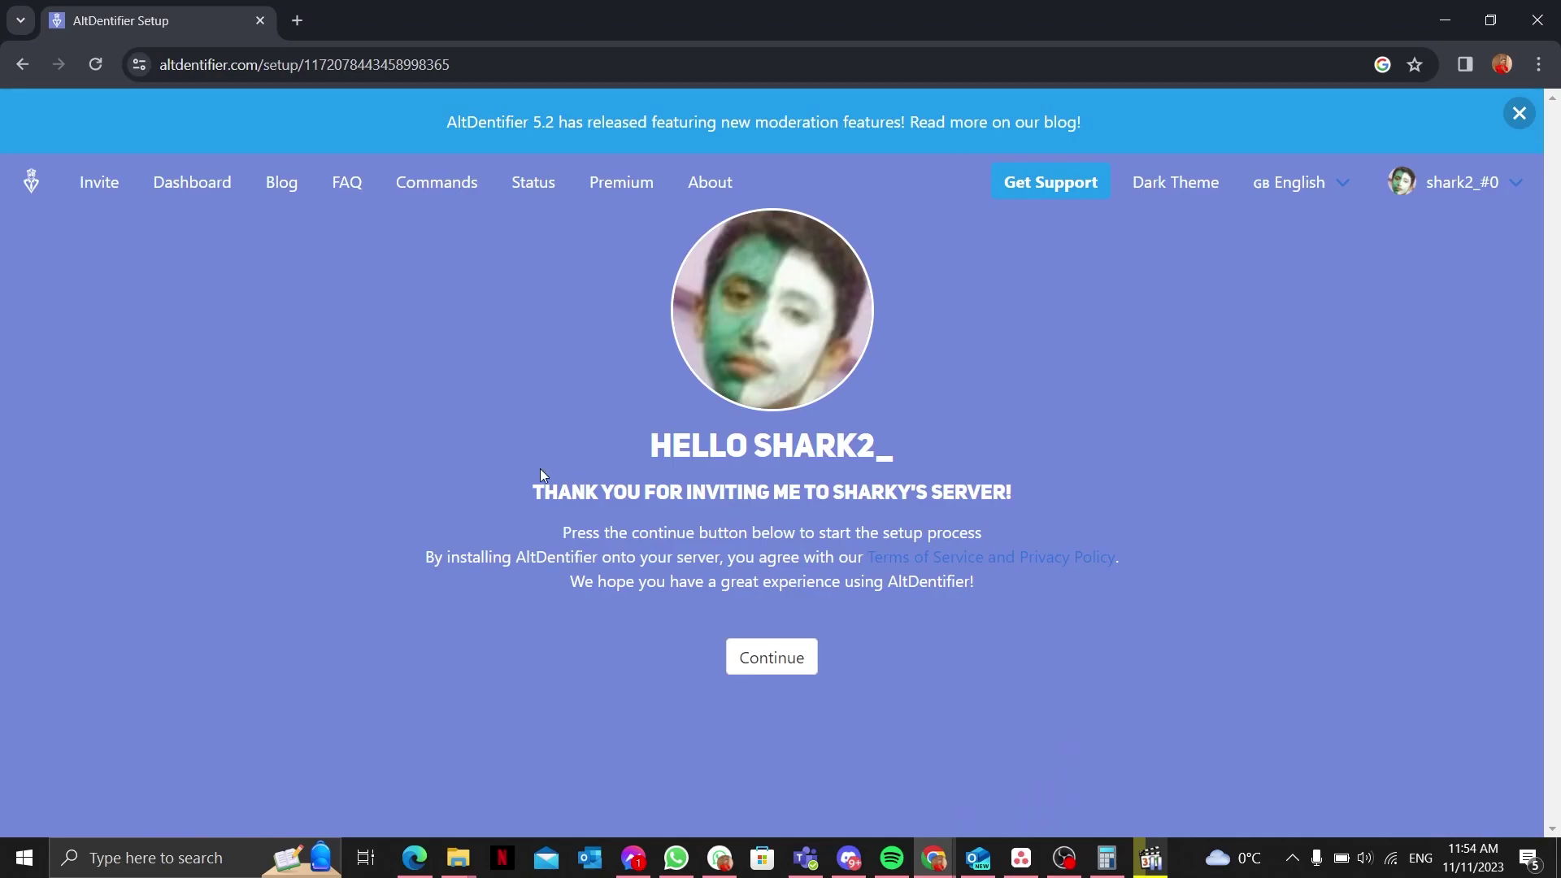
click(793, 660)
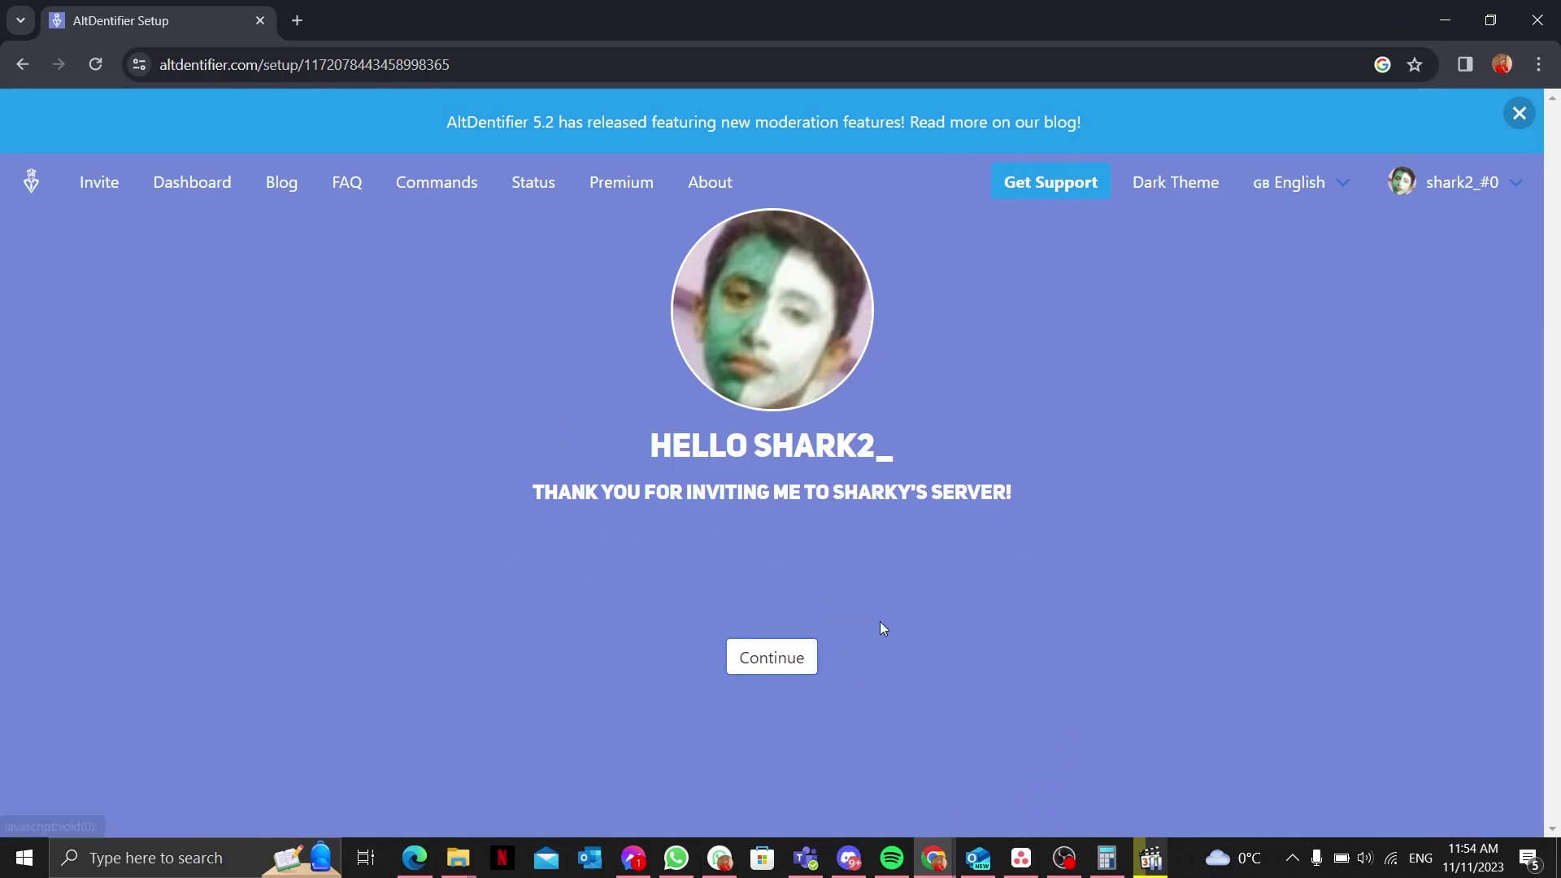
click(782, 695)
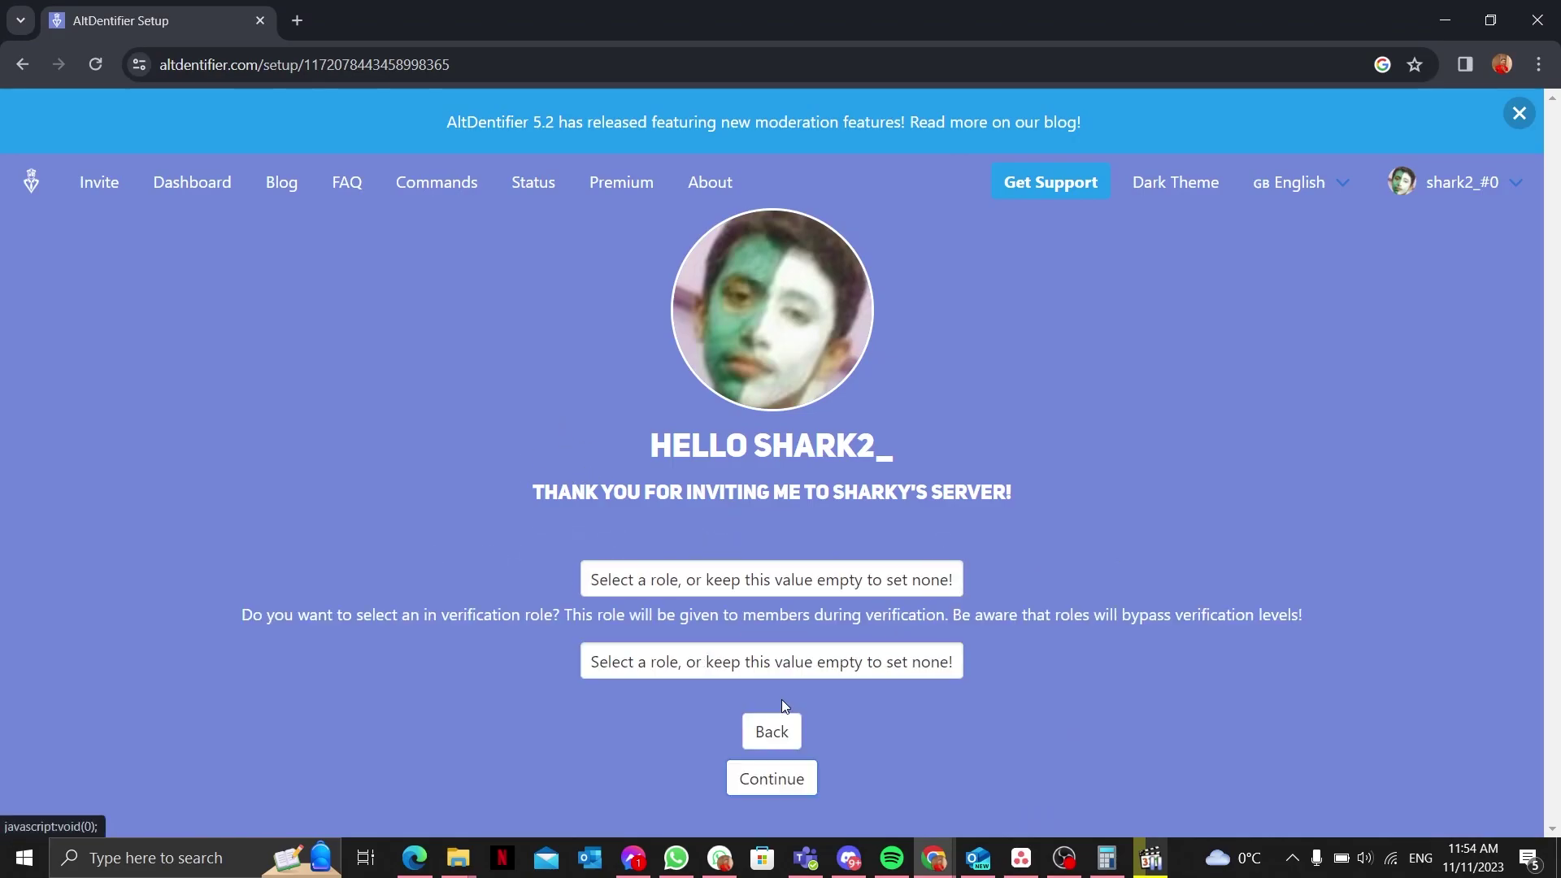
click(723, 577)
click(706, 654)
drag(517, 533, 697, 537)
double_click(704, 534)
click(388, 642)
drag(488, 614, 1294, 620)
click(947, 621)
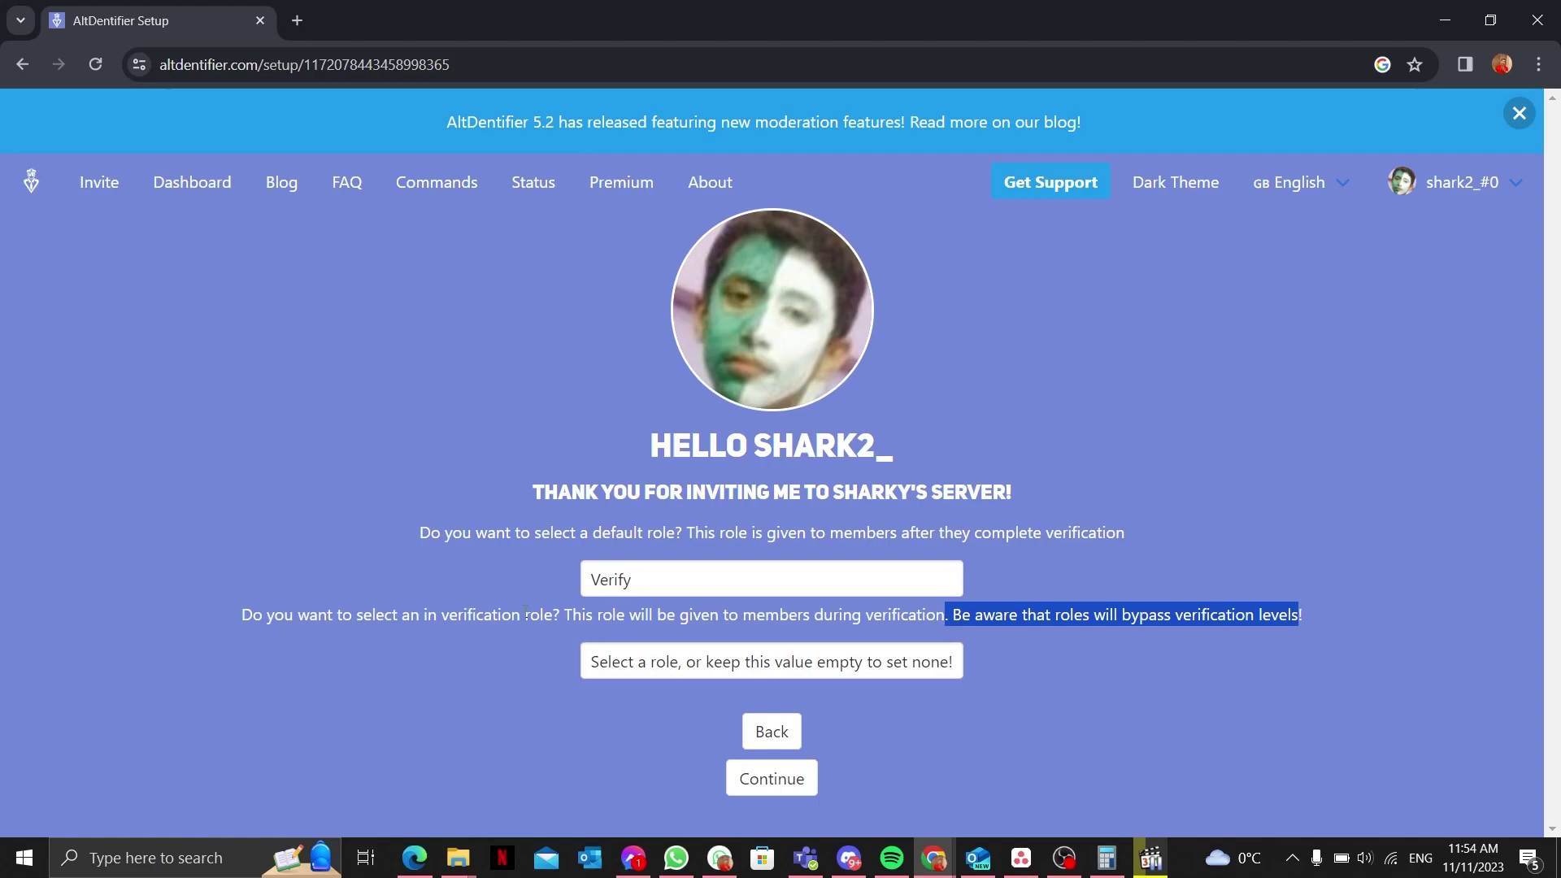
Set #altidentifier_logs as the bot channel.
click(777, 777)
scroll(390, 528, down, 1)
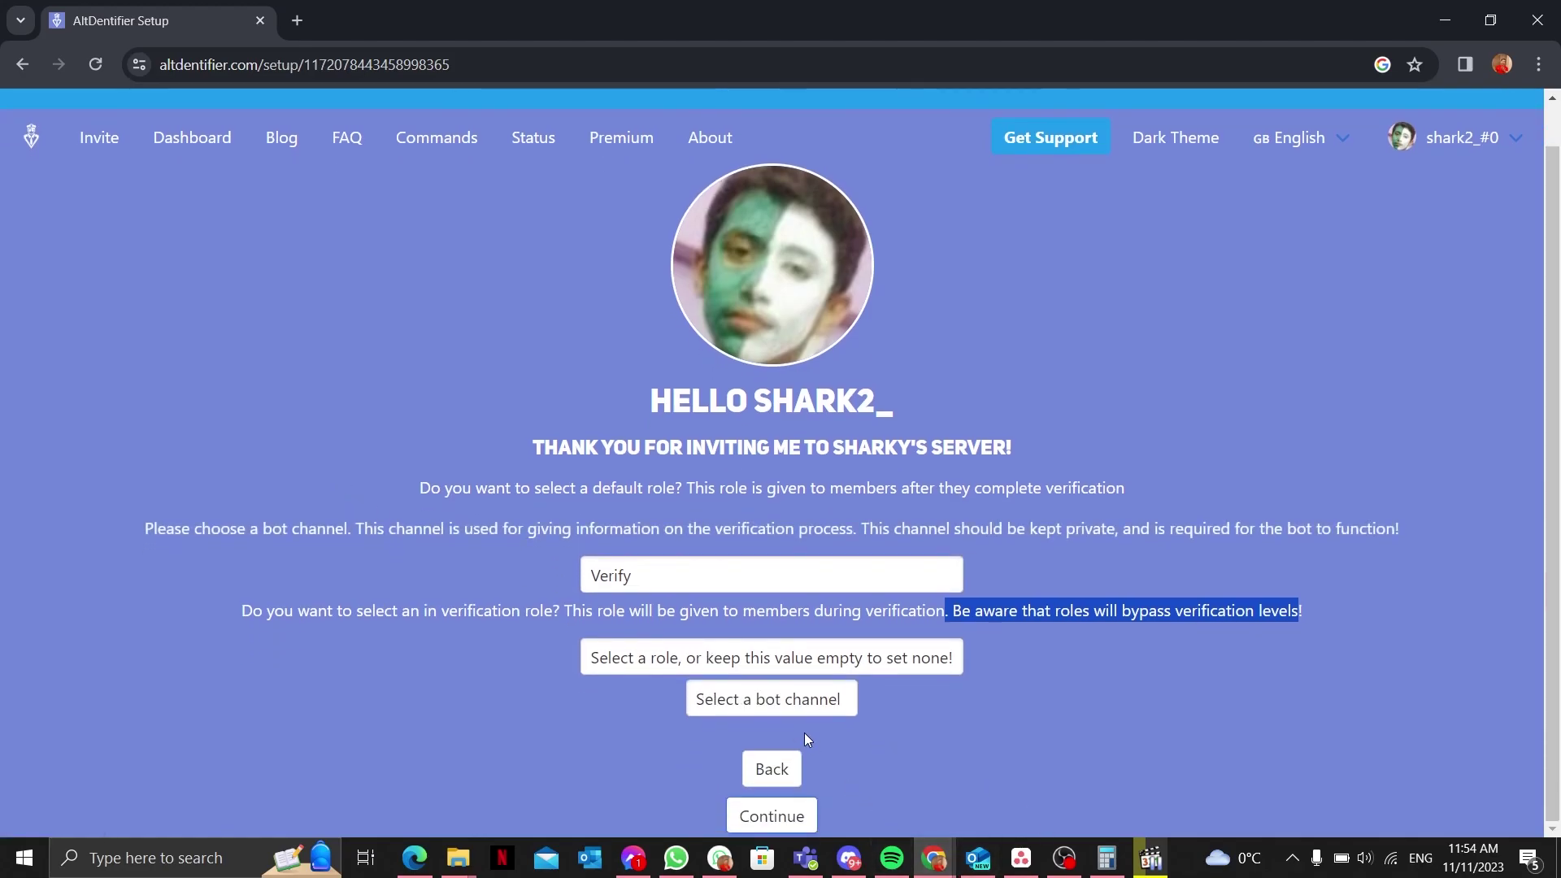
click(825, 701)
click(824, 701)
click(823, 704)
click(824, 705)
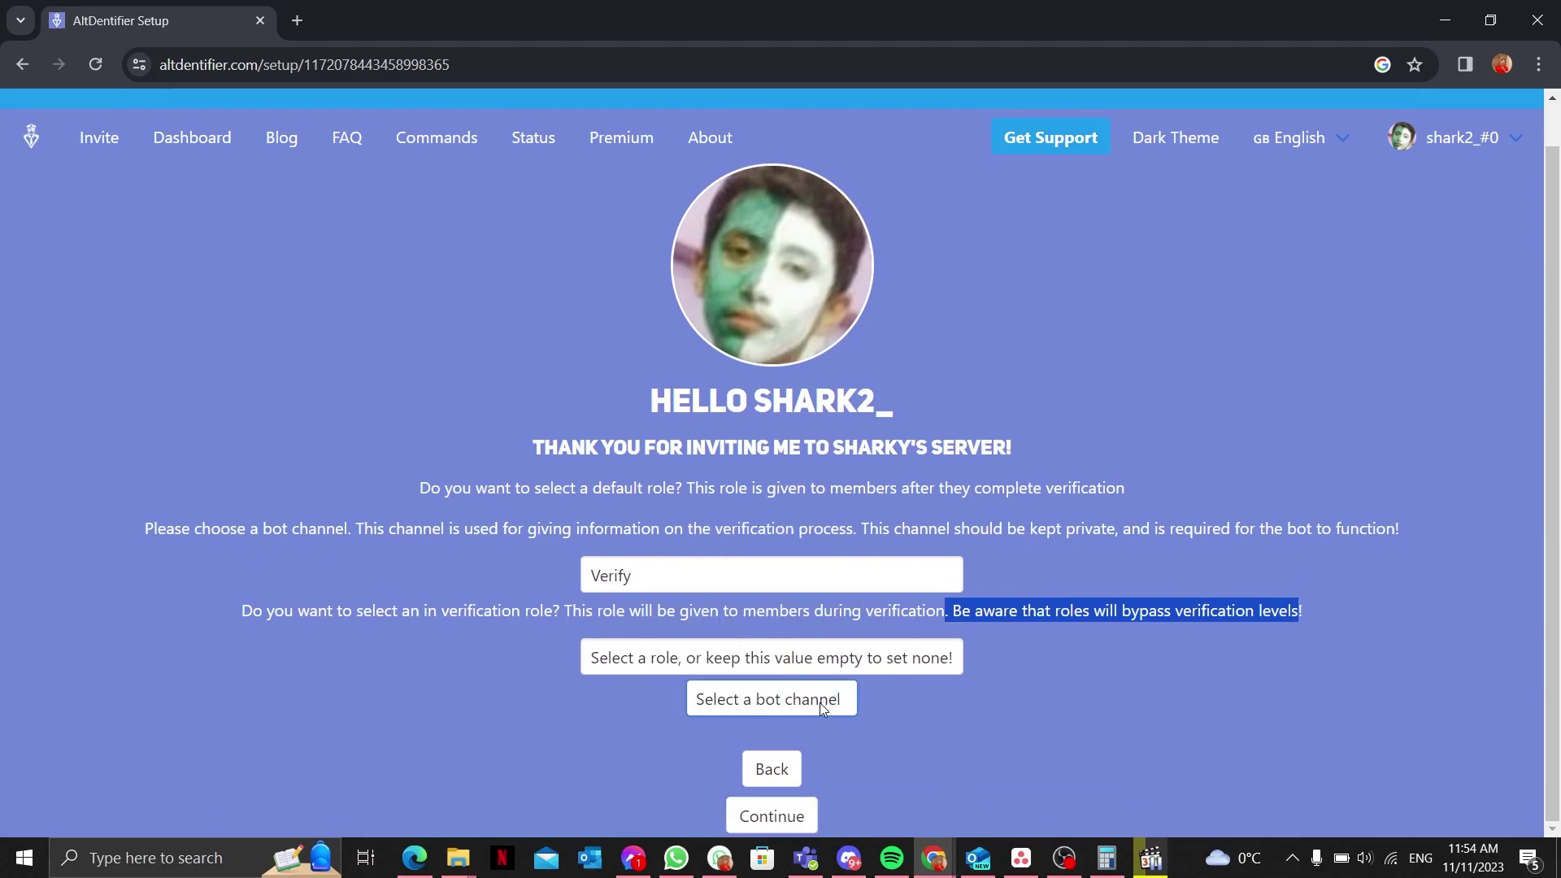
click(738, 704)
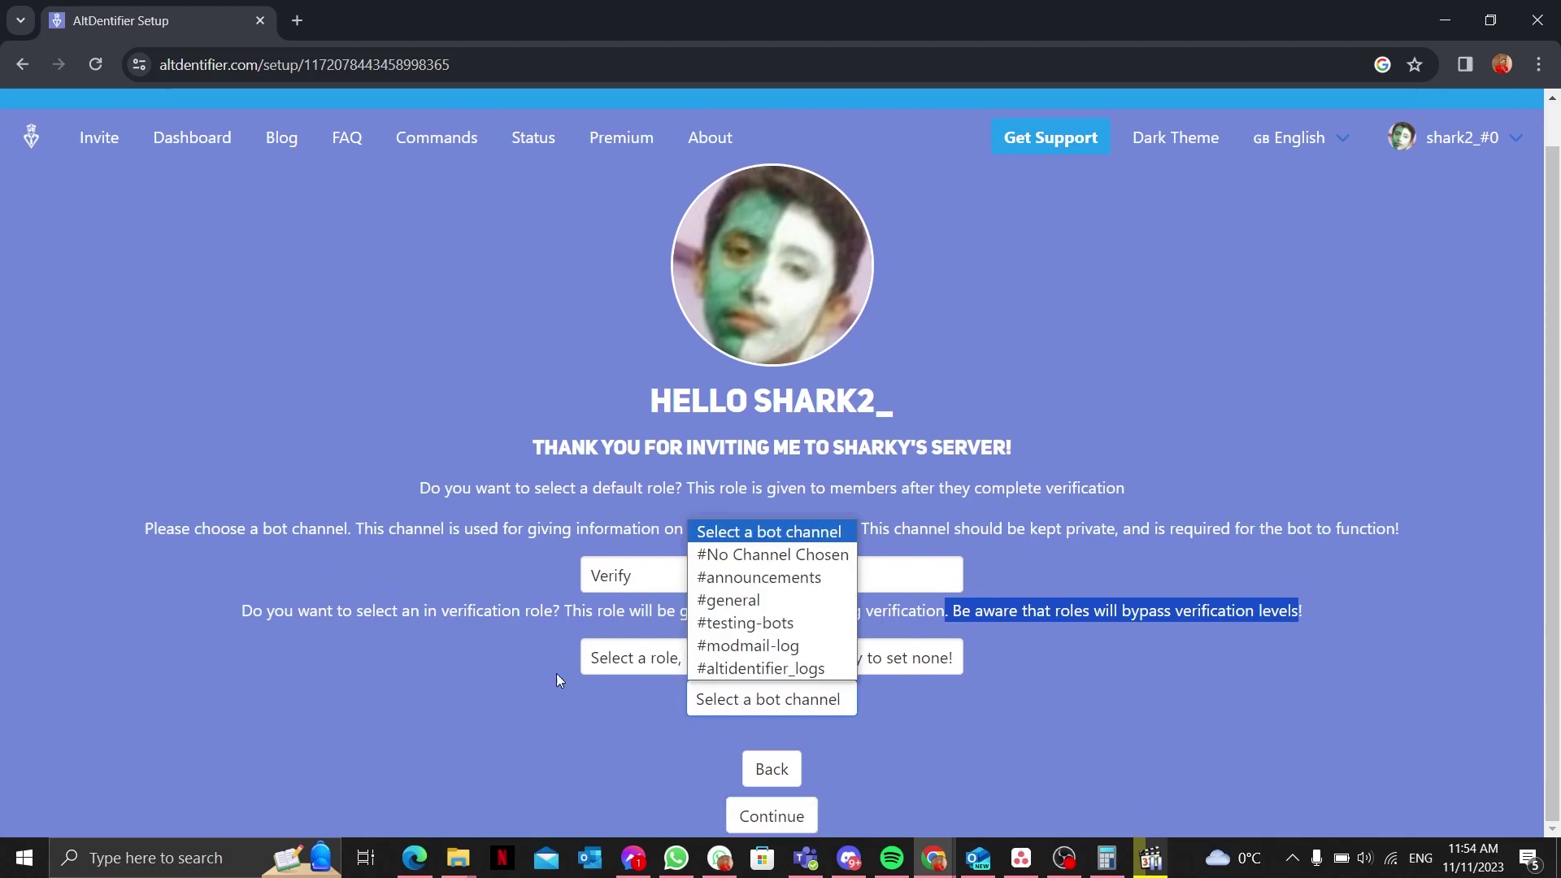
click(829, 668)
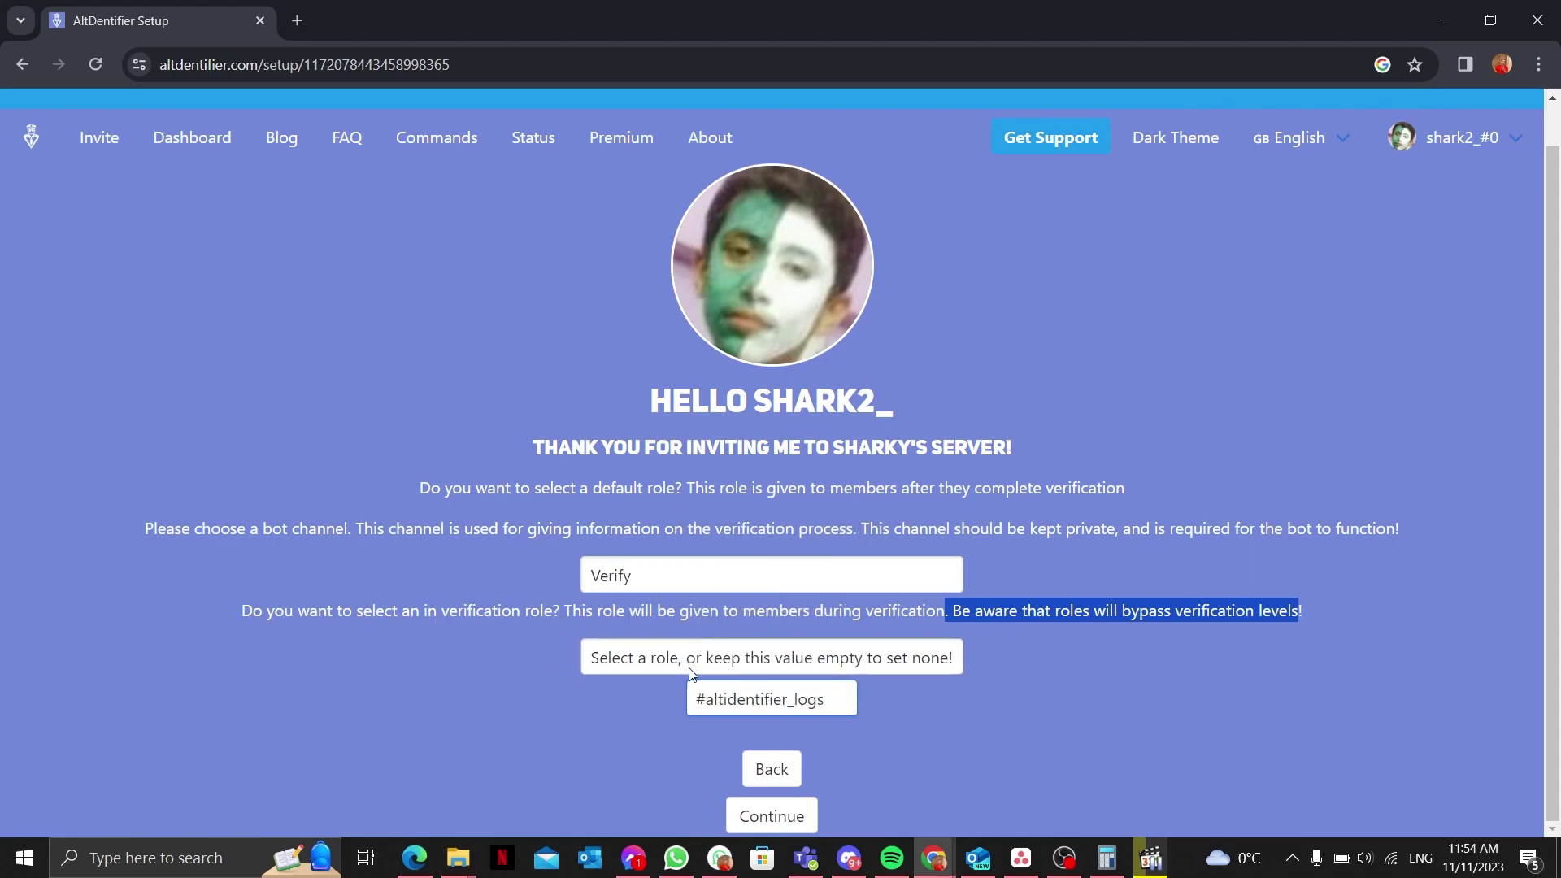
Choose #altidentifier_logs as the warning channel and save the setup.
click(764, 817)
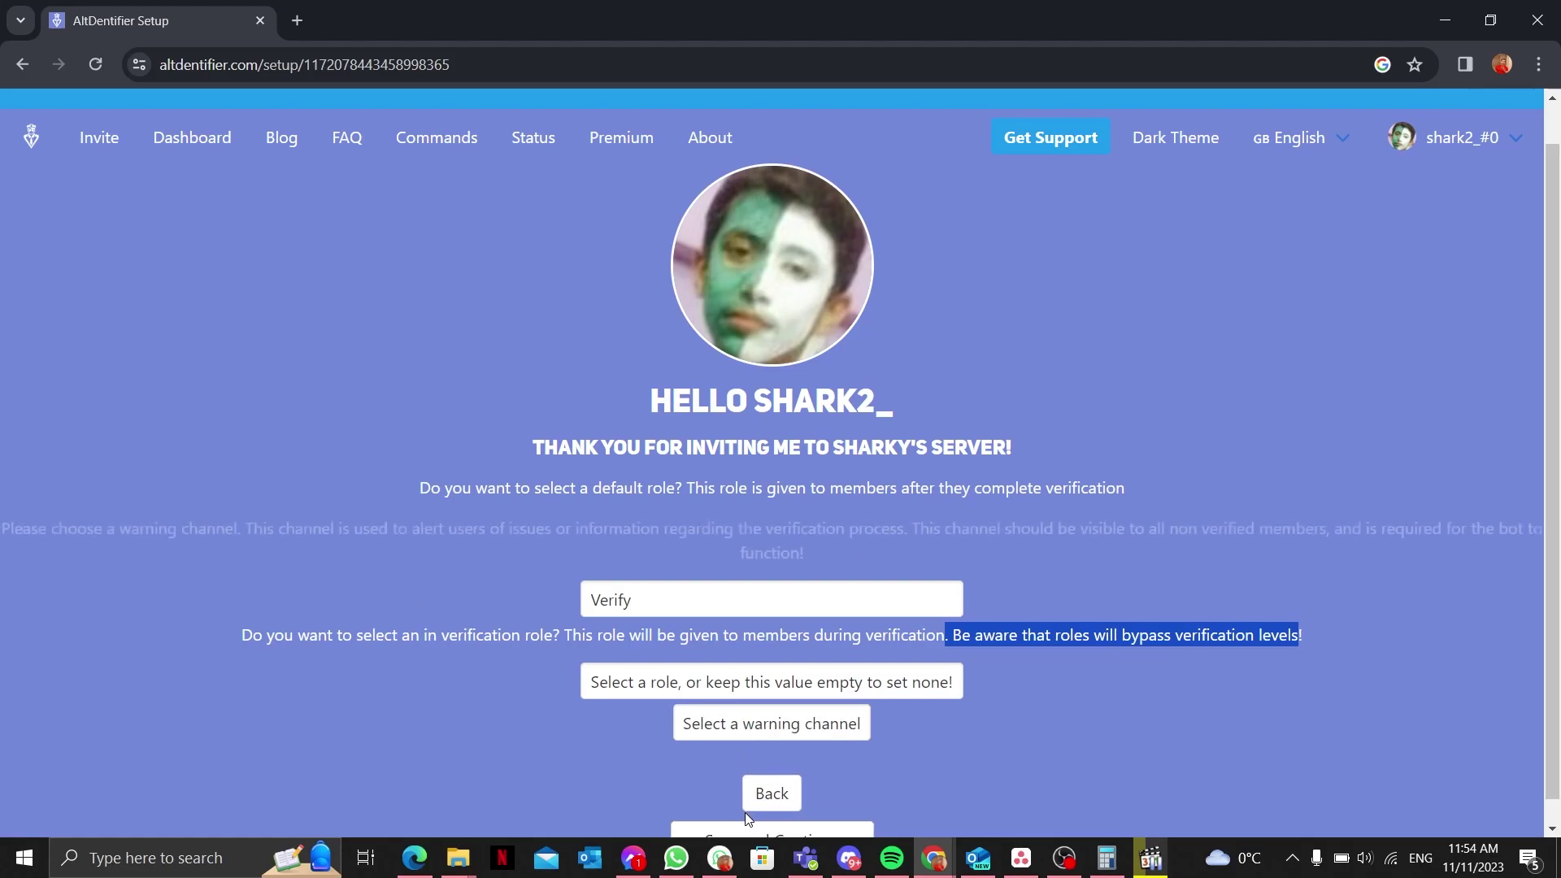
click(776, 837)
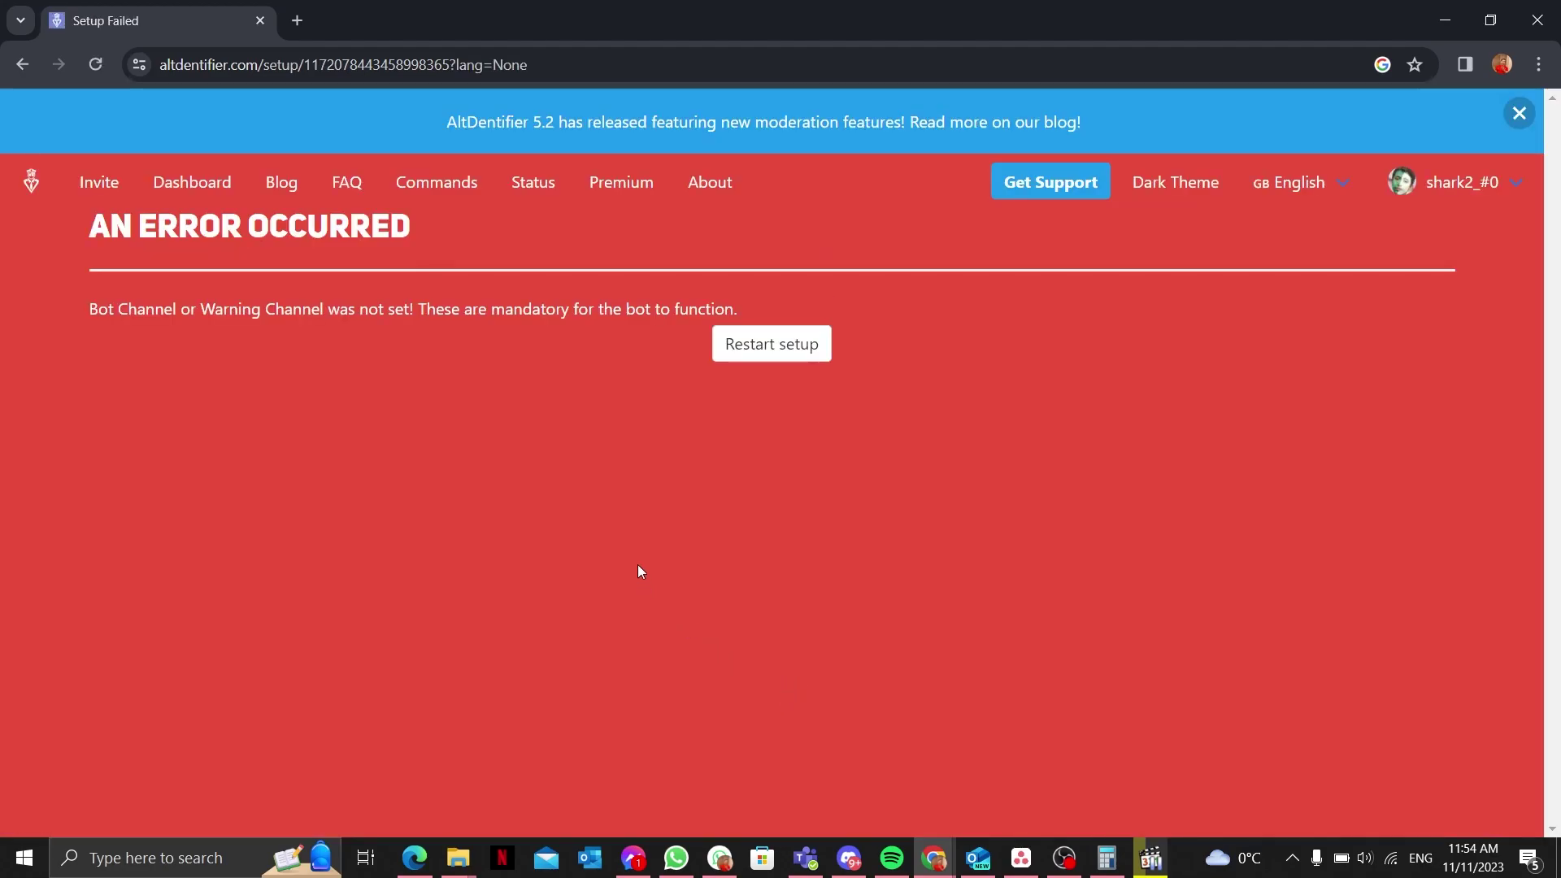
click(22, 64)
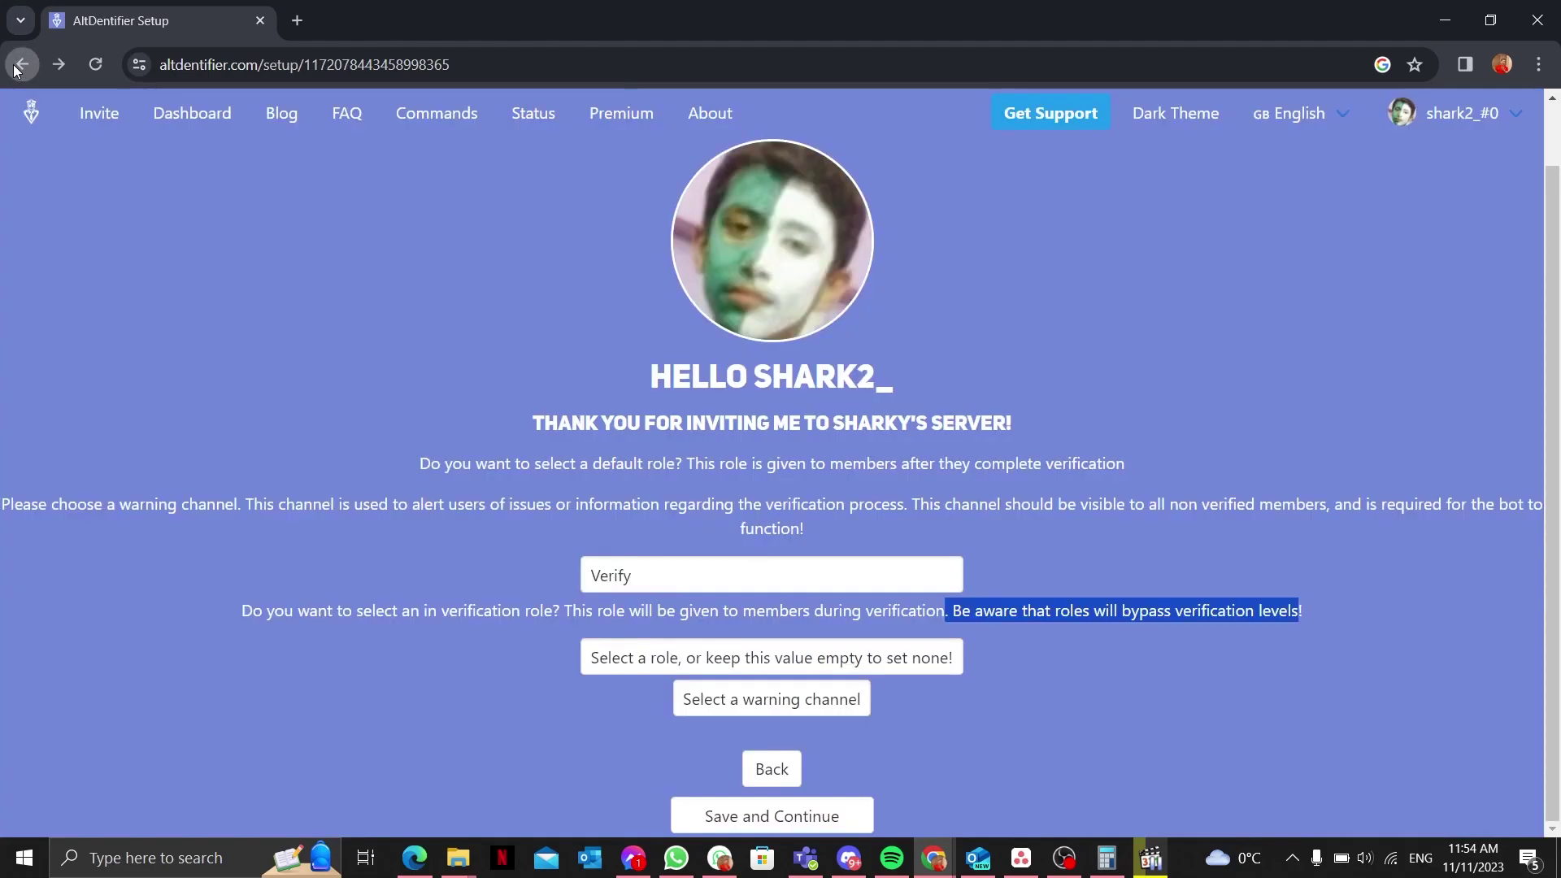
click(813, 690)
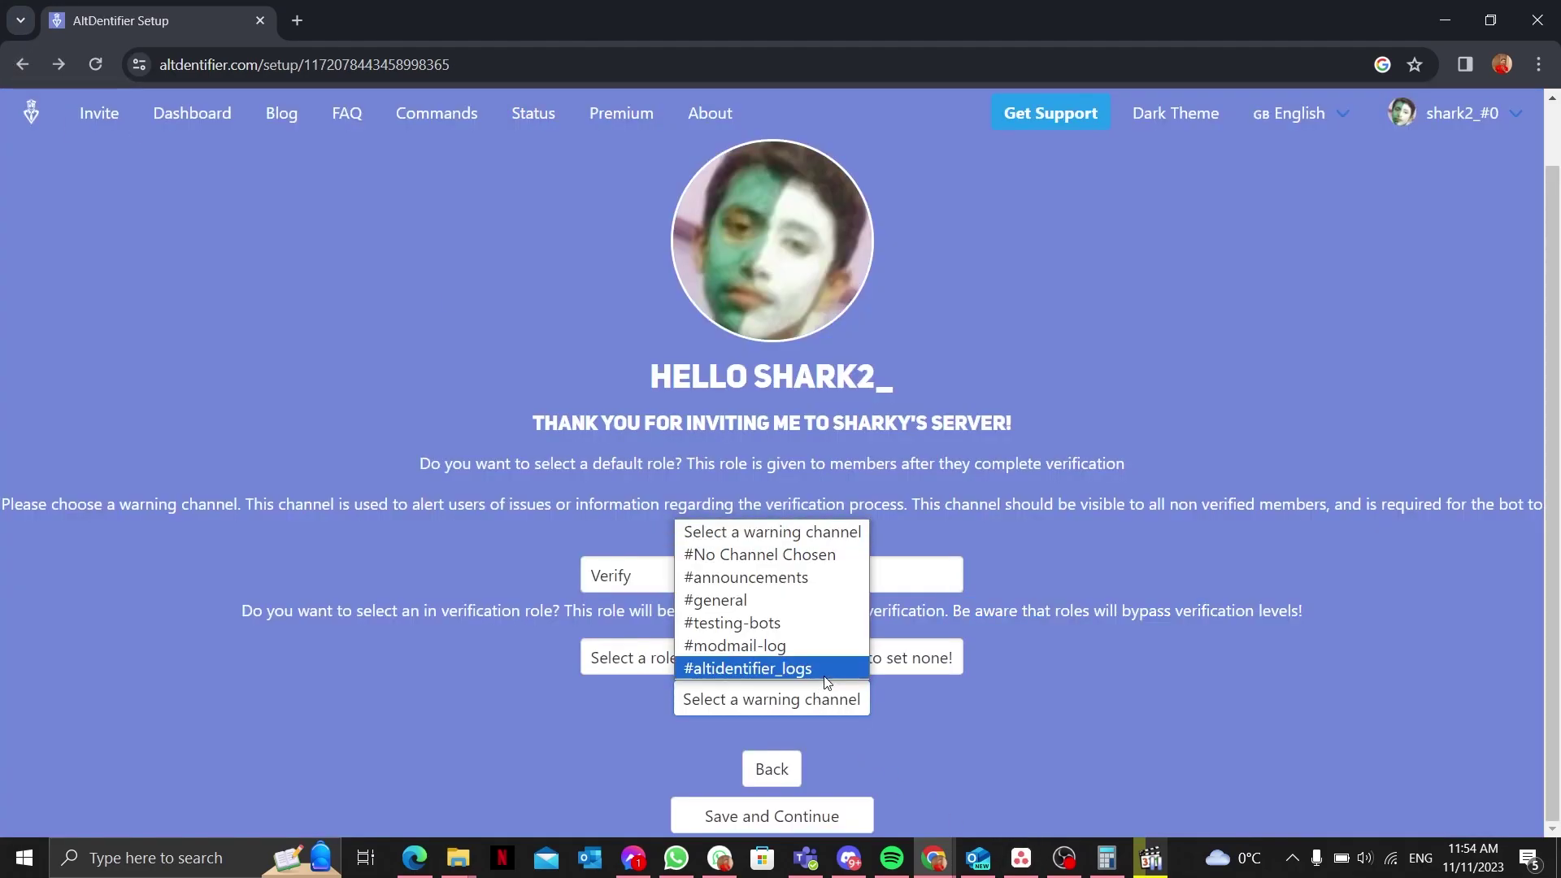
click(813, 665)
click(817, 809)
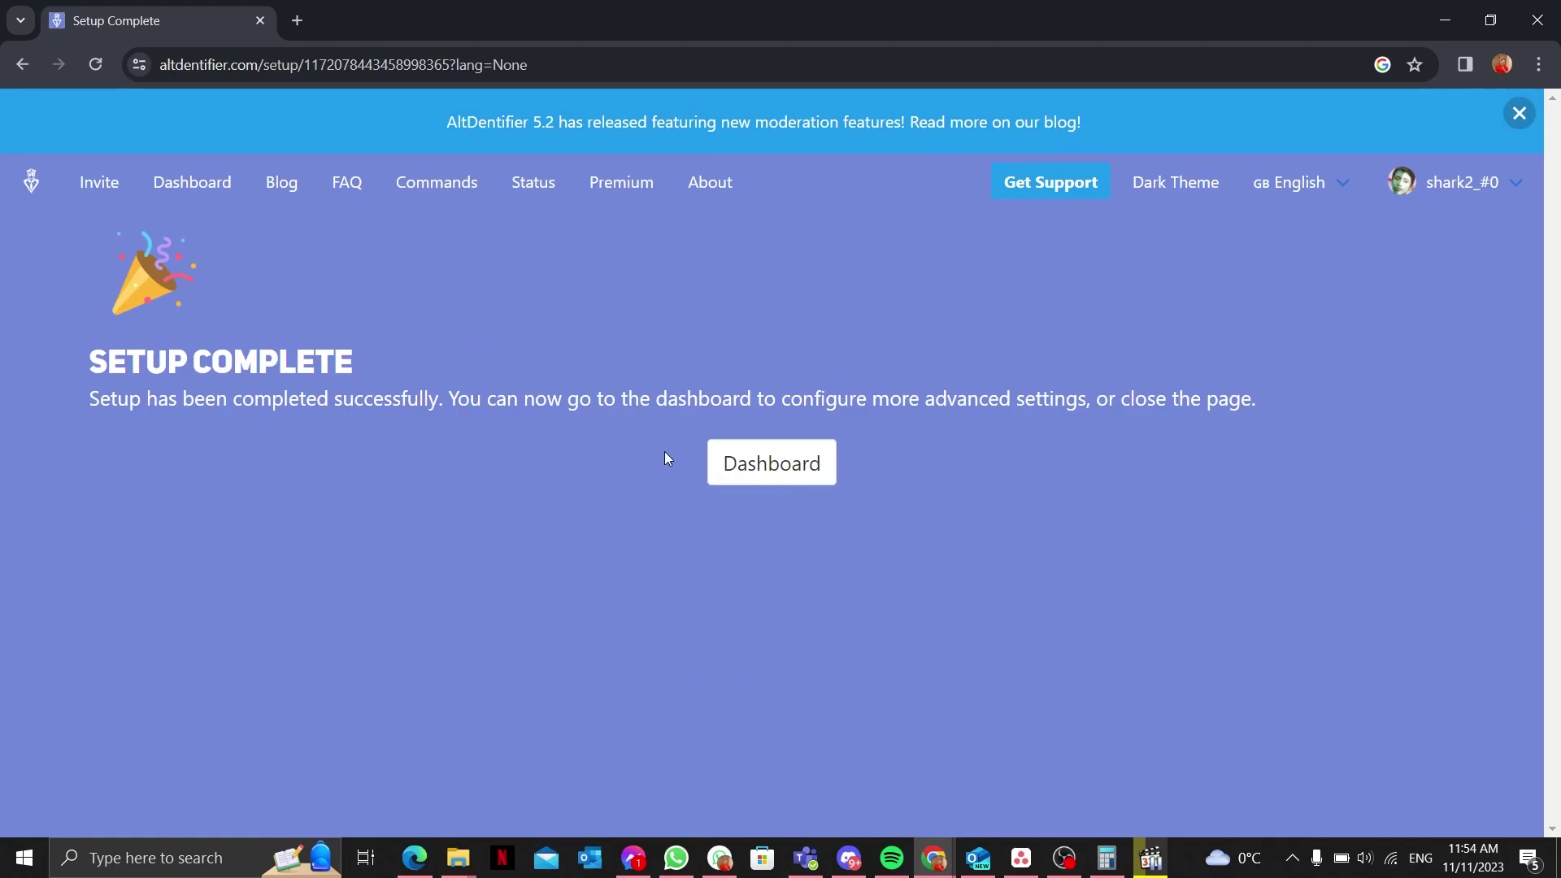
click(787, 483)
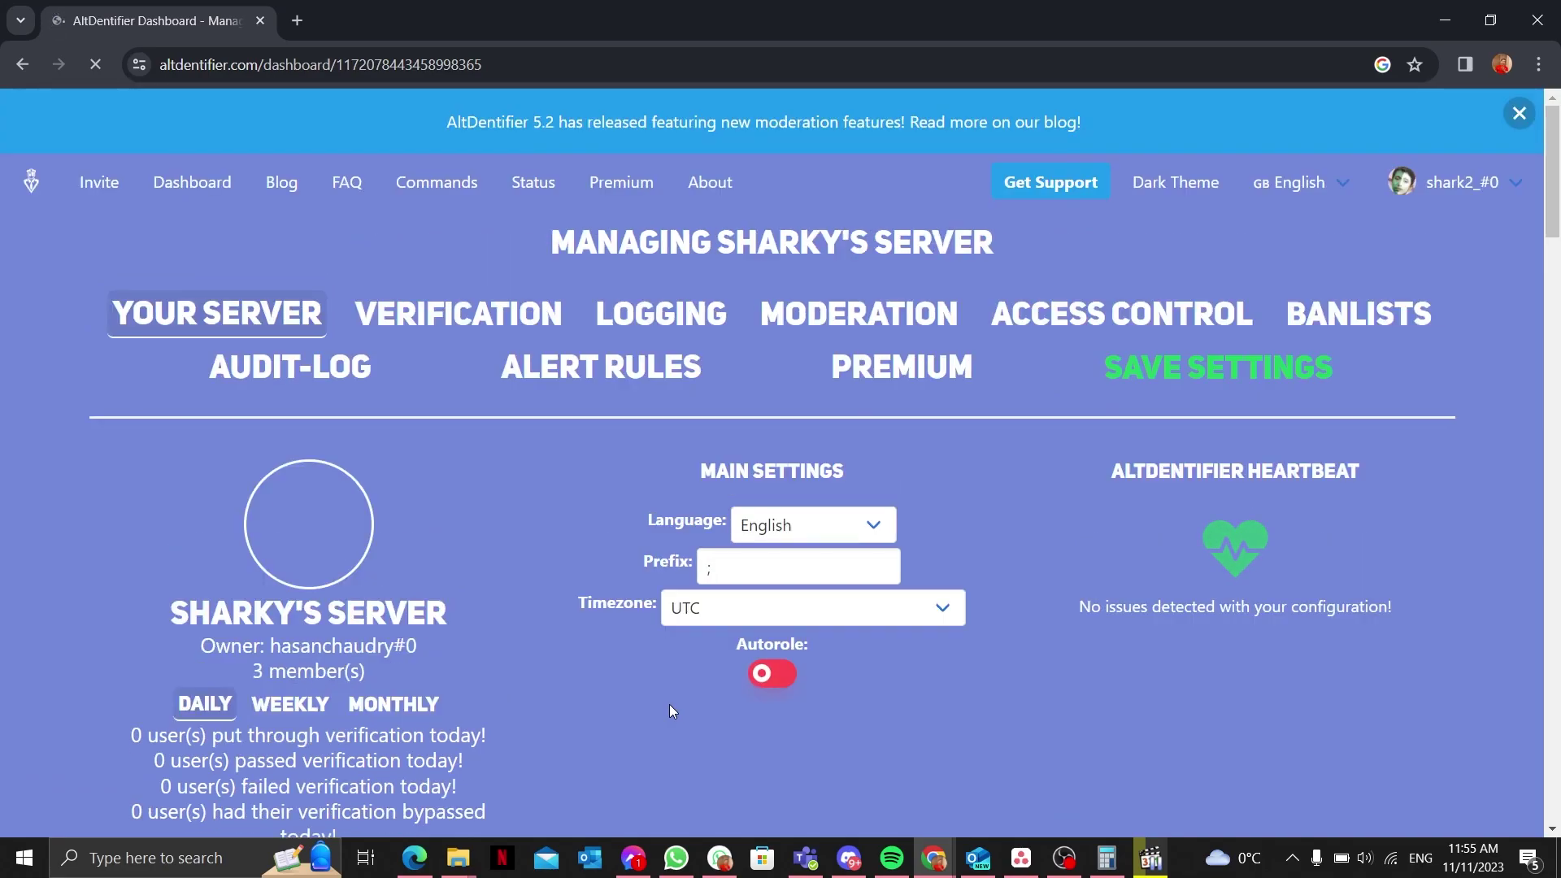
Keep the timezone at UTC and bring up the Verification settings.
right_click(723, 615)
click(724, 618)
click(723, 622)
scroll(505, 681, down, 3)
scroll(505, 682, up, 3)
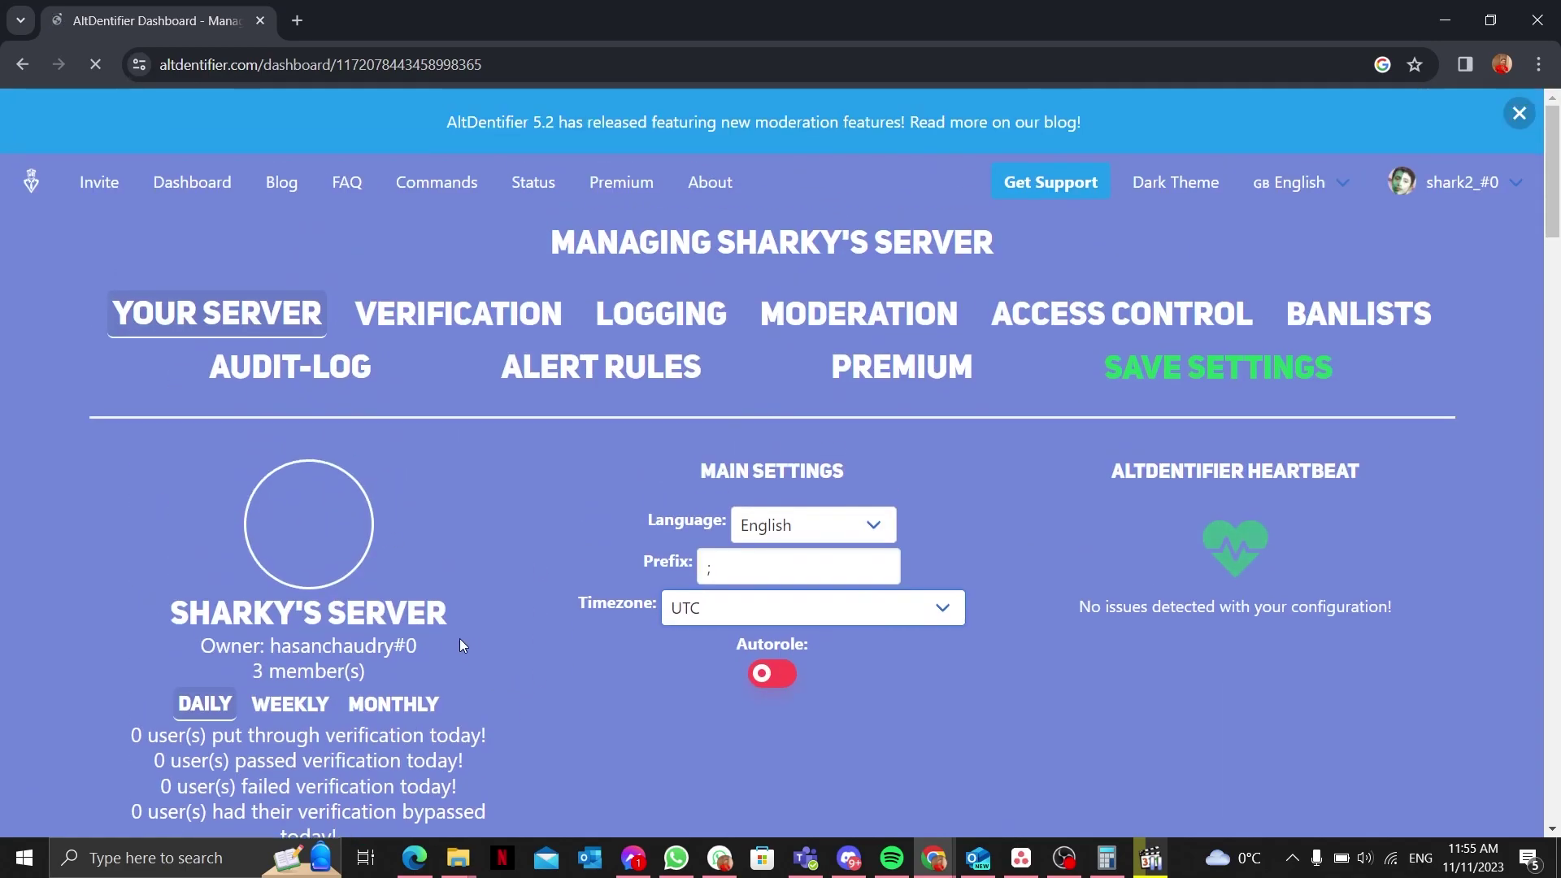
click(442, 309)
Set Captcha Verification to Everyone and turn on Verification Alerts.
scroll(807, 764, down, 2)
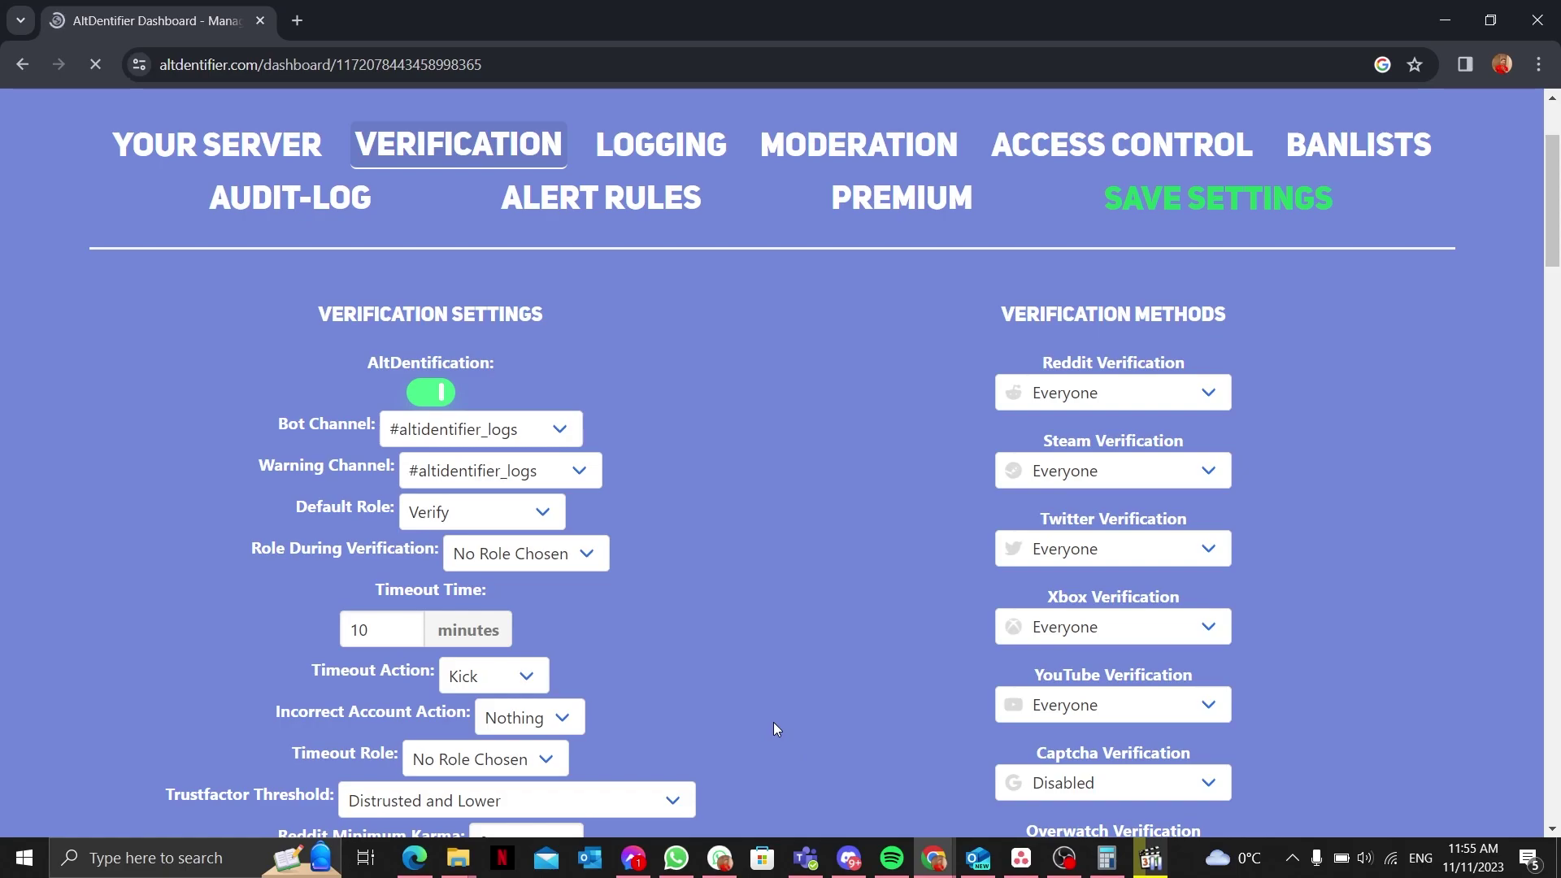
scroll(773, 722, down, 2)
drag(1027, 146, 1214, 146)
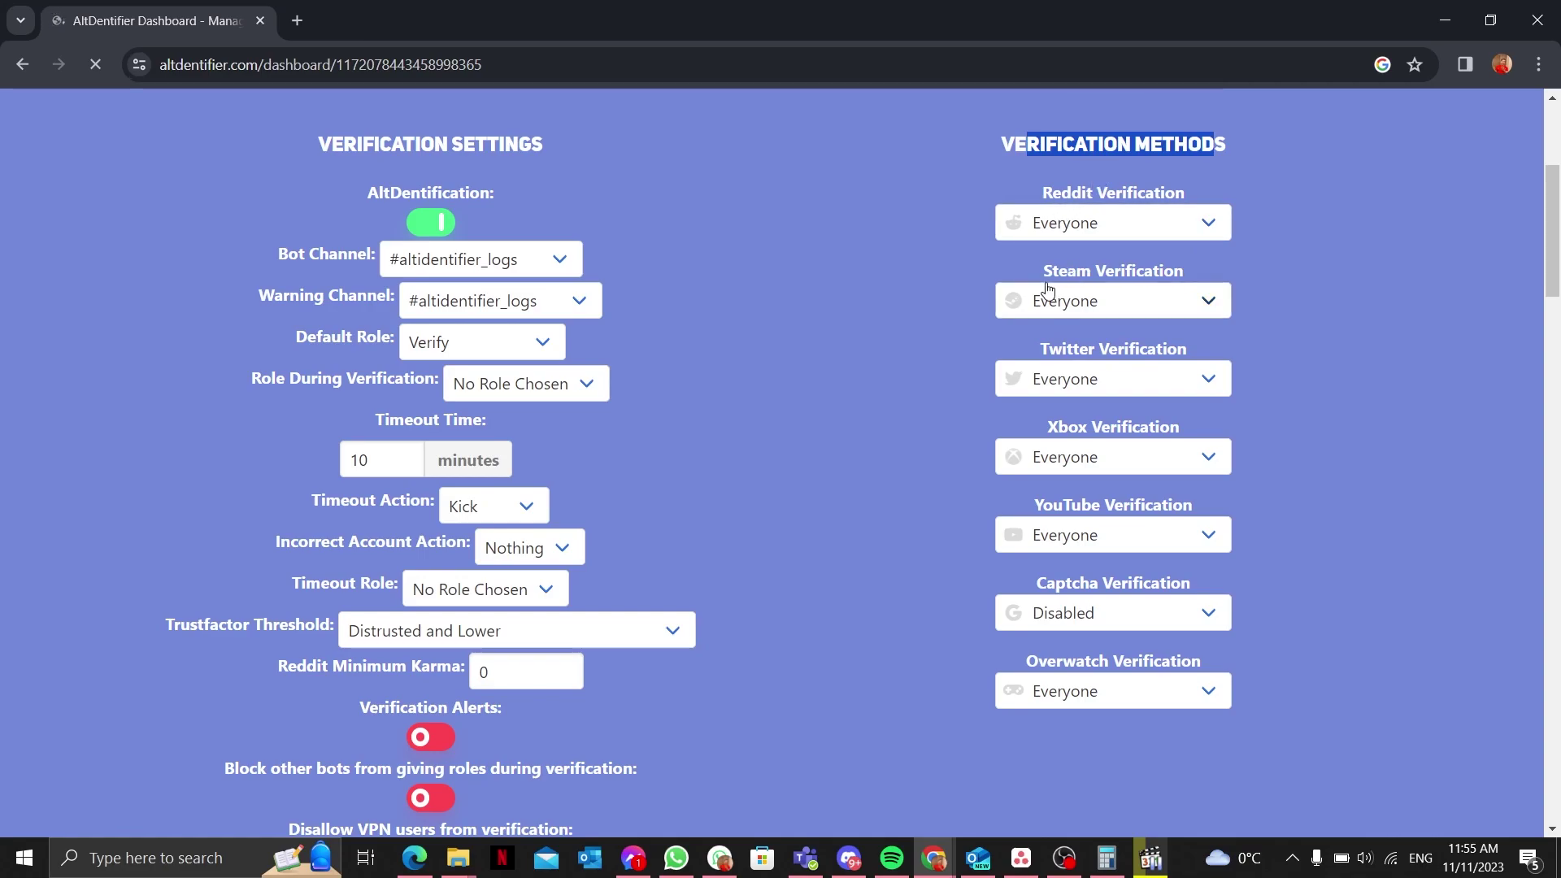
click(1039, 612)
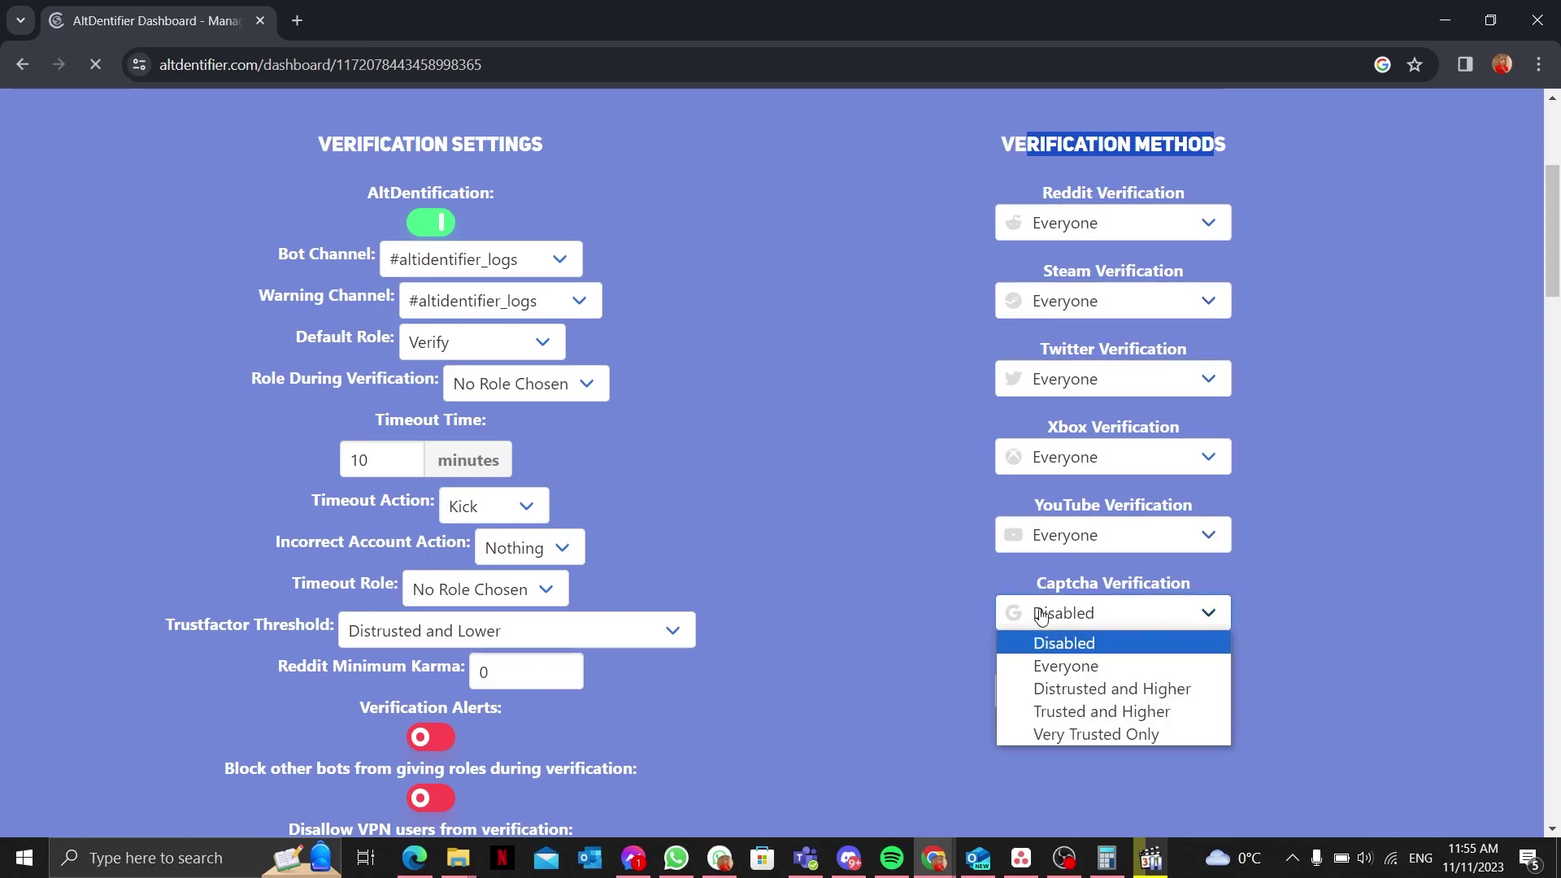
click(1062, 666)
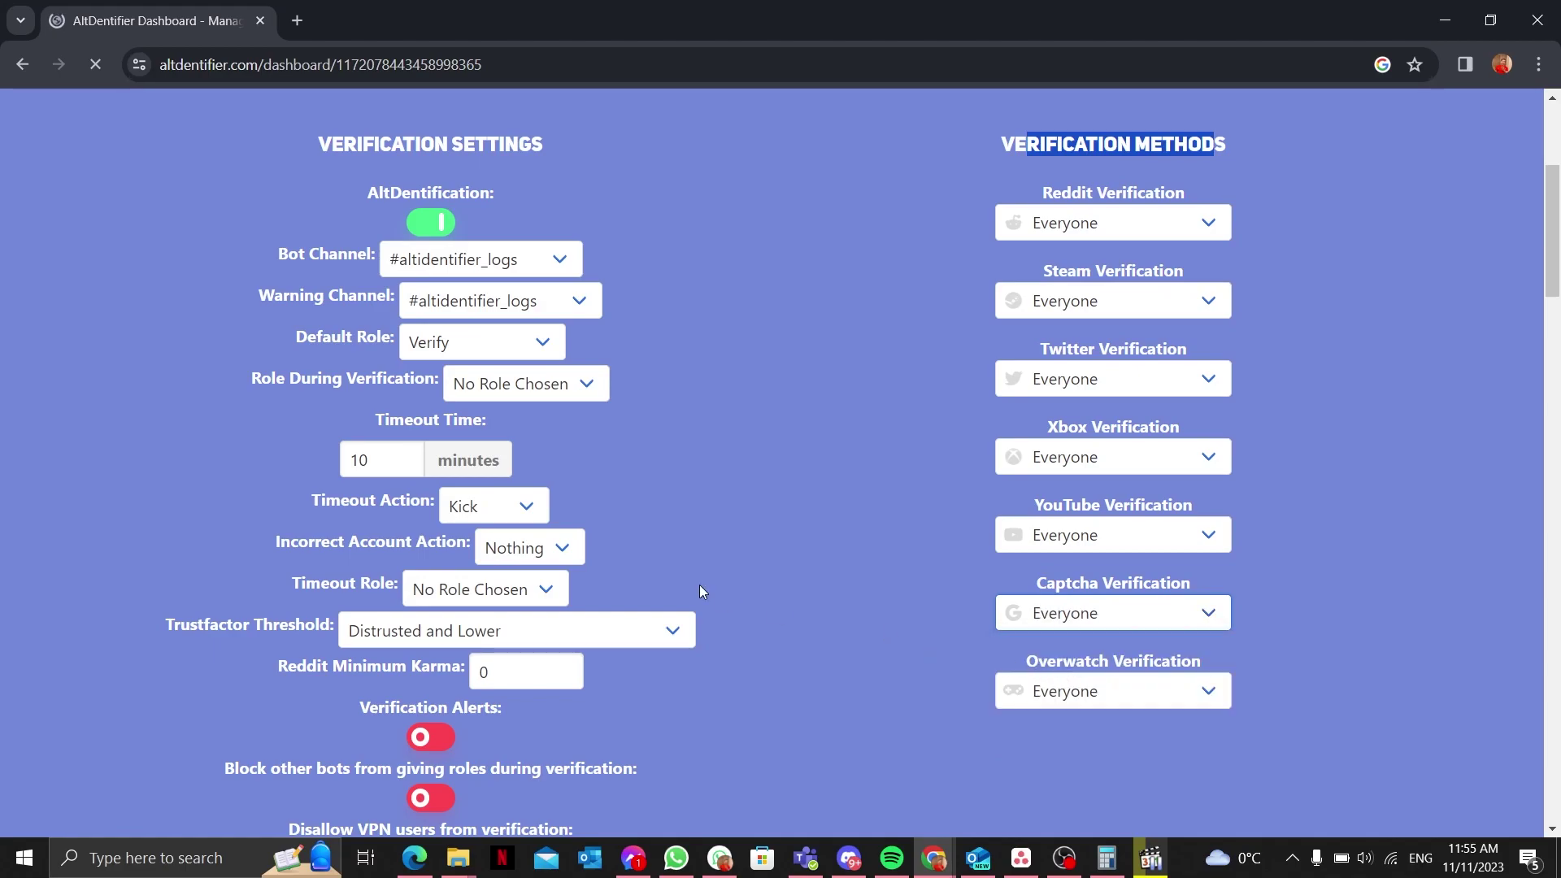
scroll(512, 689, down, 4)
scroll(512, 690, up, 4)
click(428, 737)
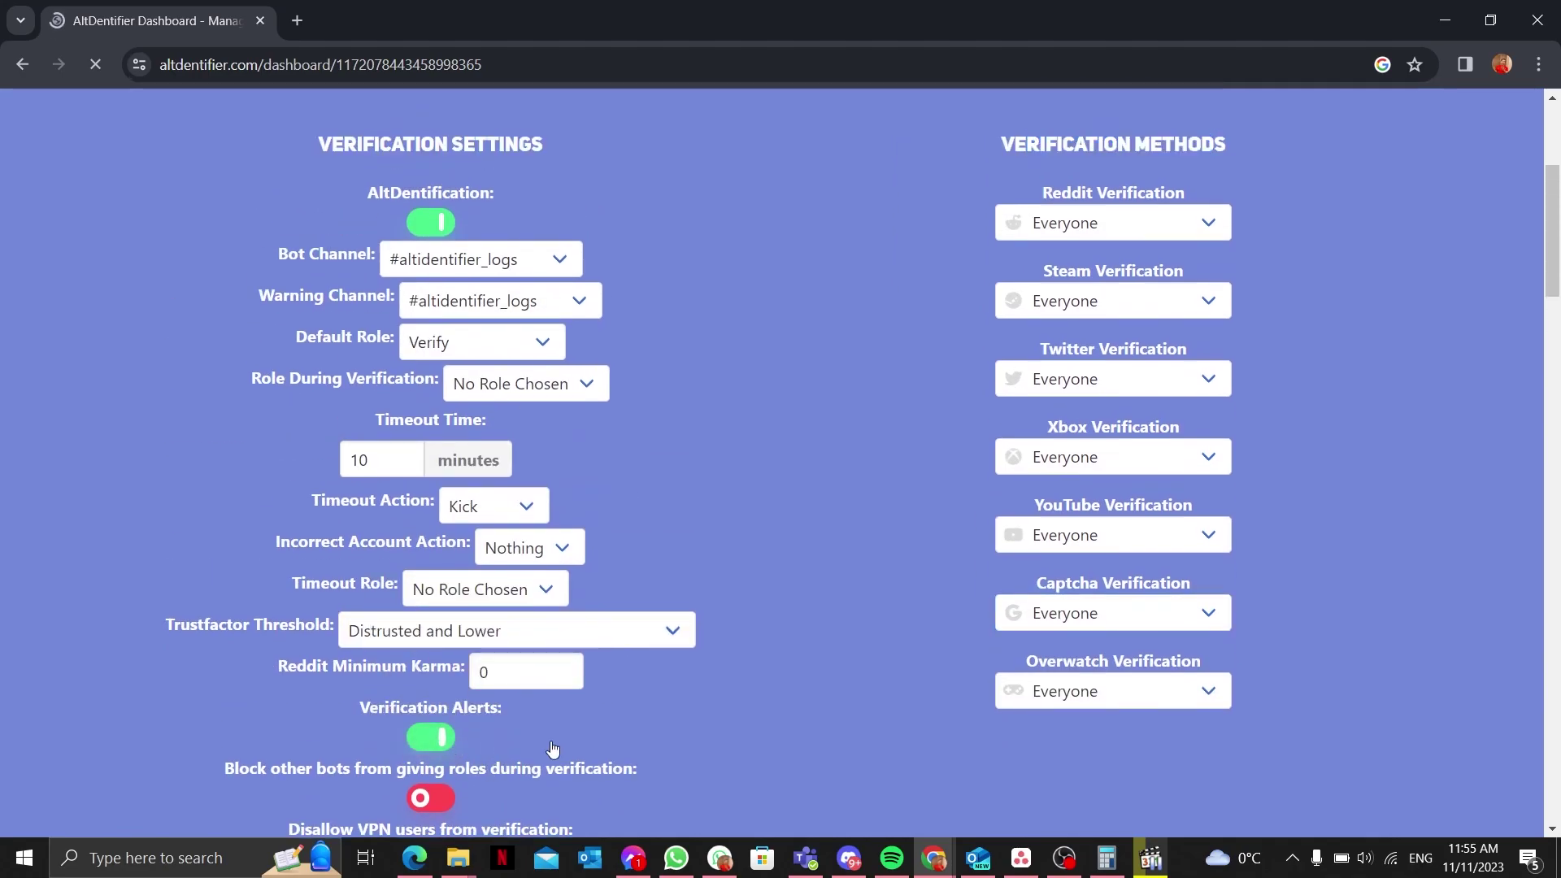
Enable VPN blocking, block other bots from giving roles, and allow user-started verification.
scroll(552, 748, down, 2)
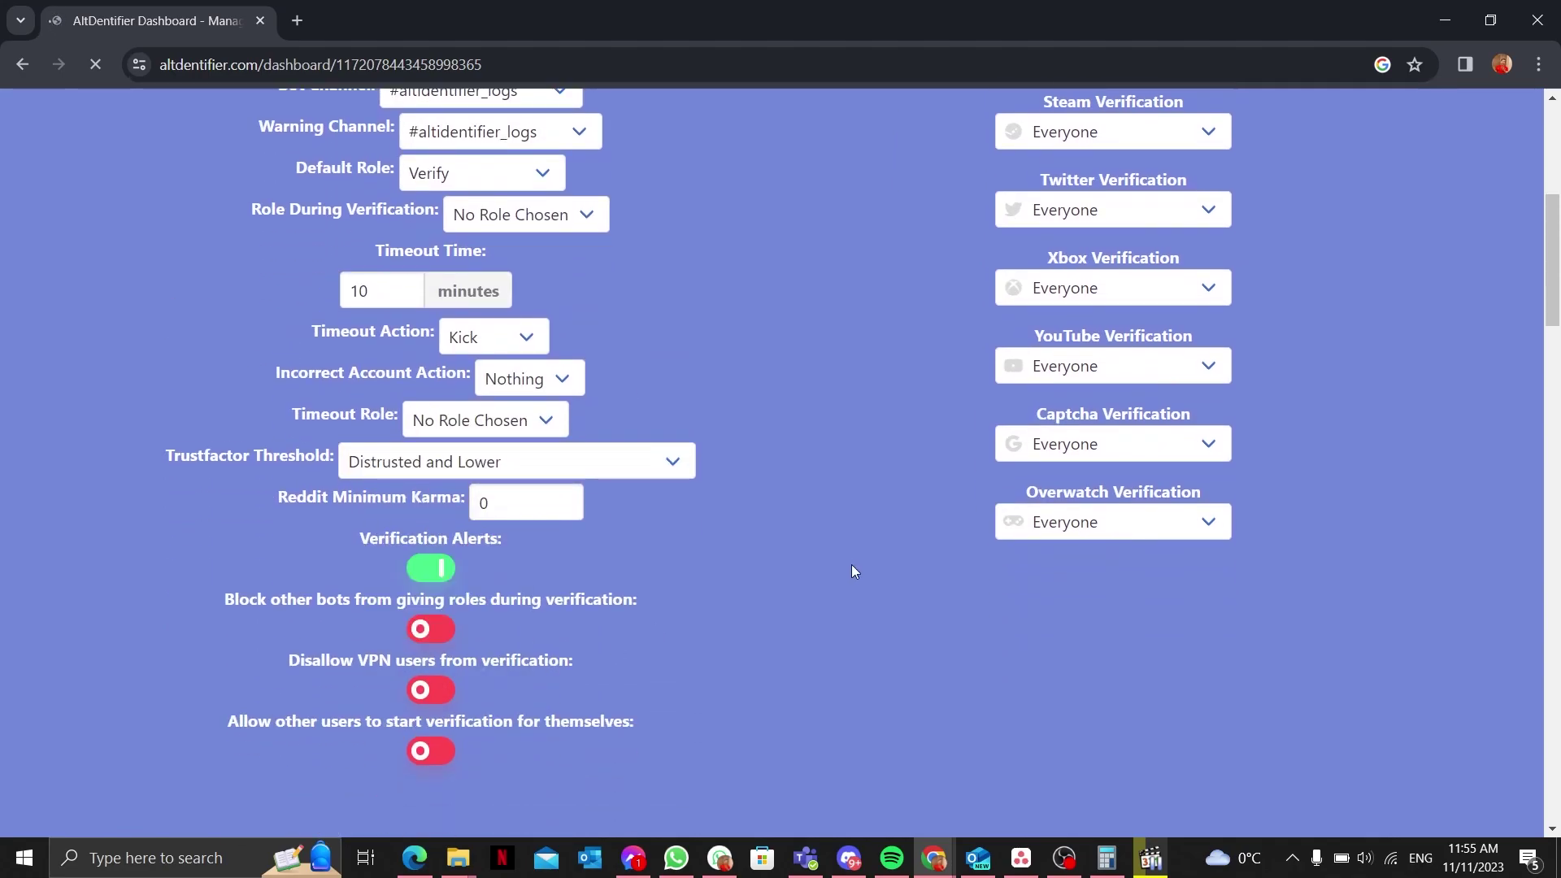
mouse_move(524, 648)
click(430, 690)
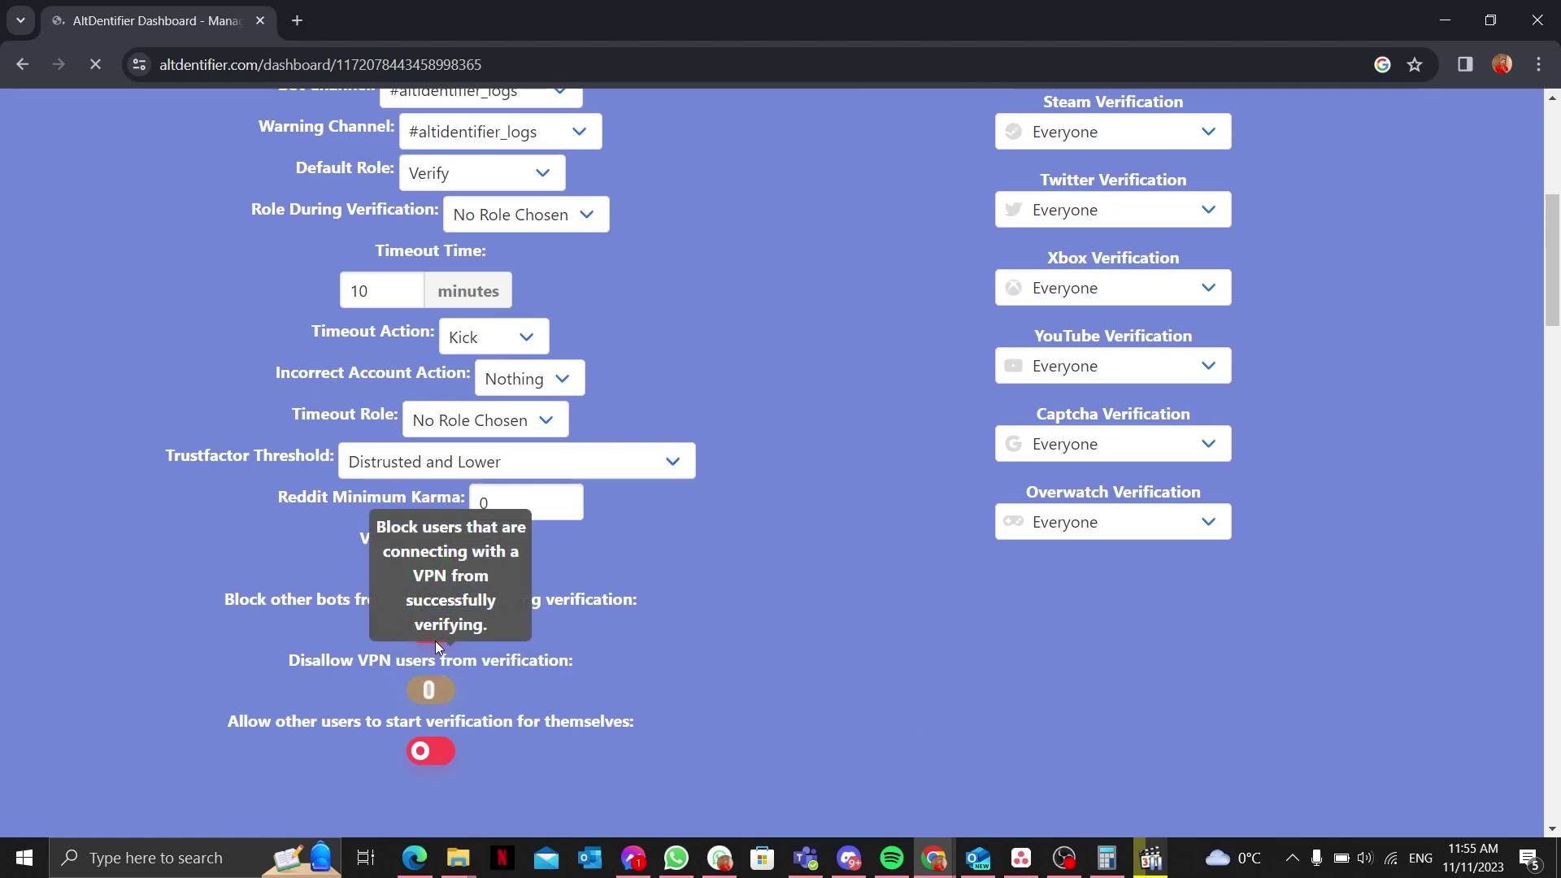
click(437, 630)
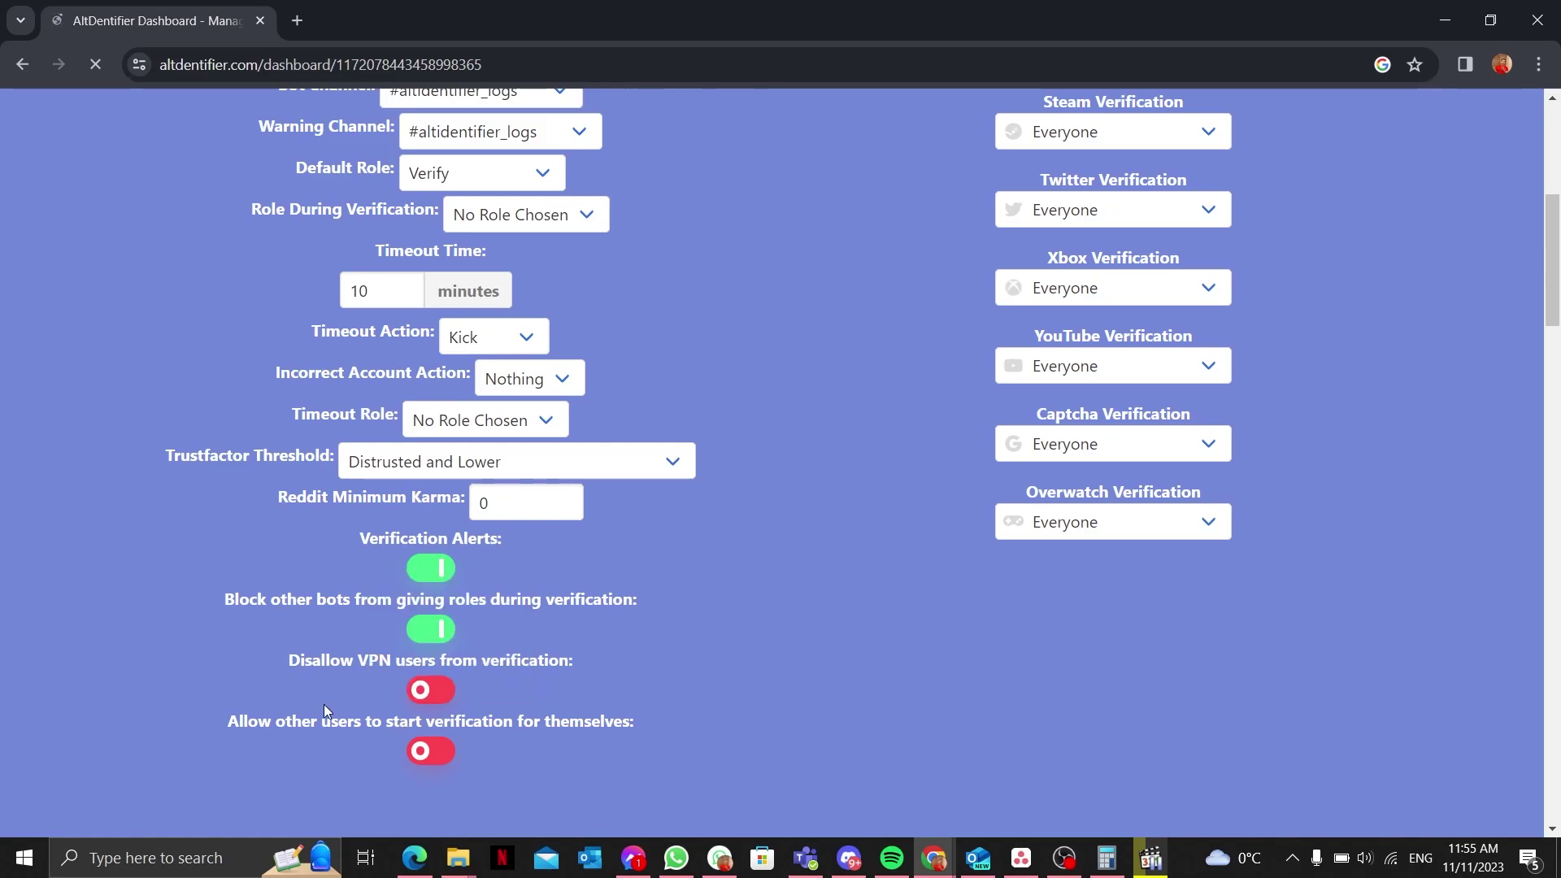
double_click(259, 726)
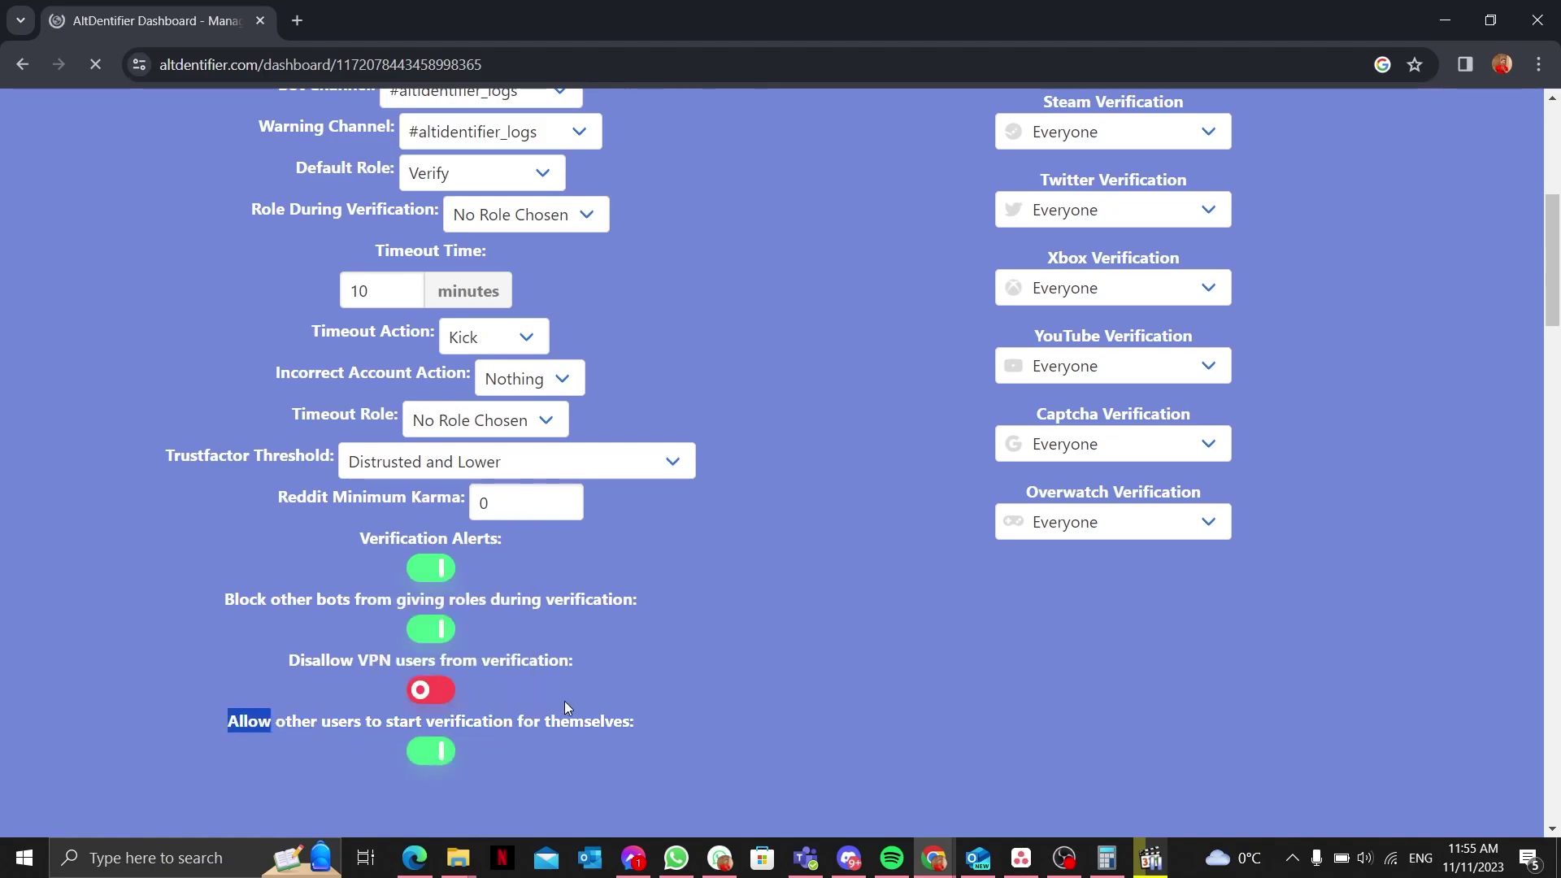
drag(259, 726, 611, 737)
click(611, 738)
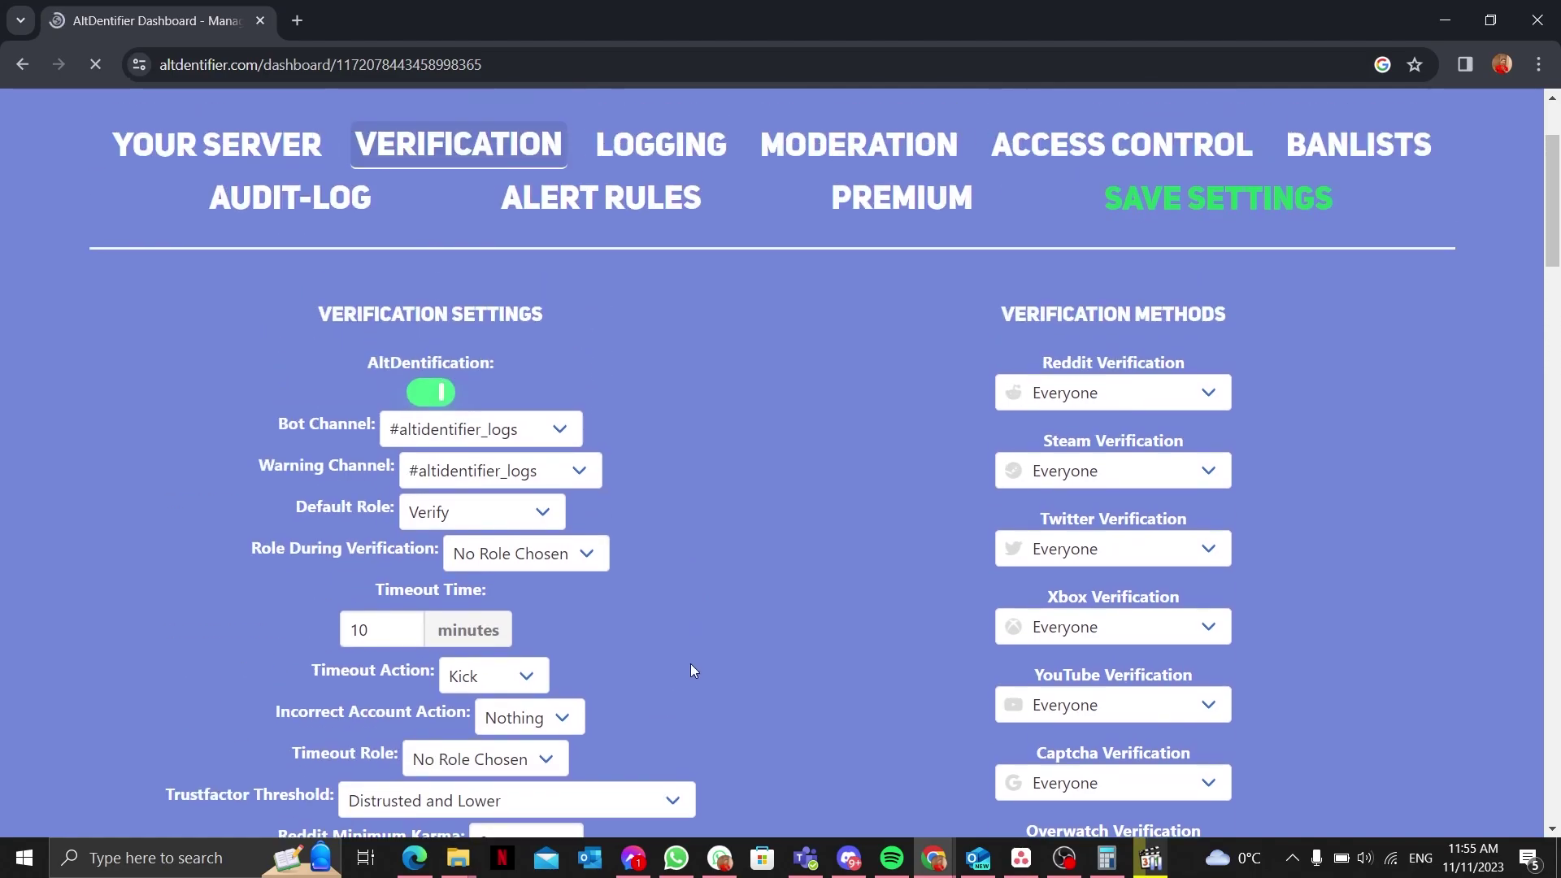
Keep Verify as the role given during verification.
scroll(530, 565, down, 2)
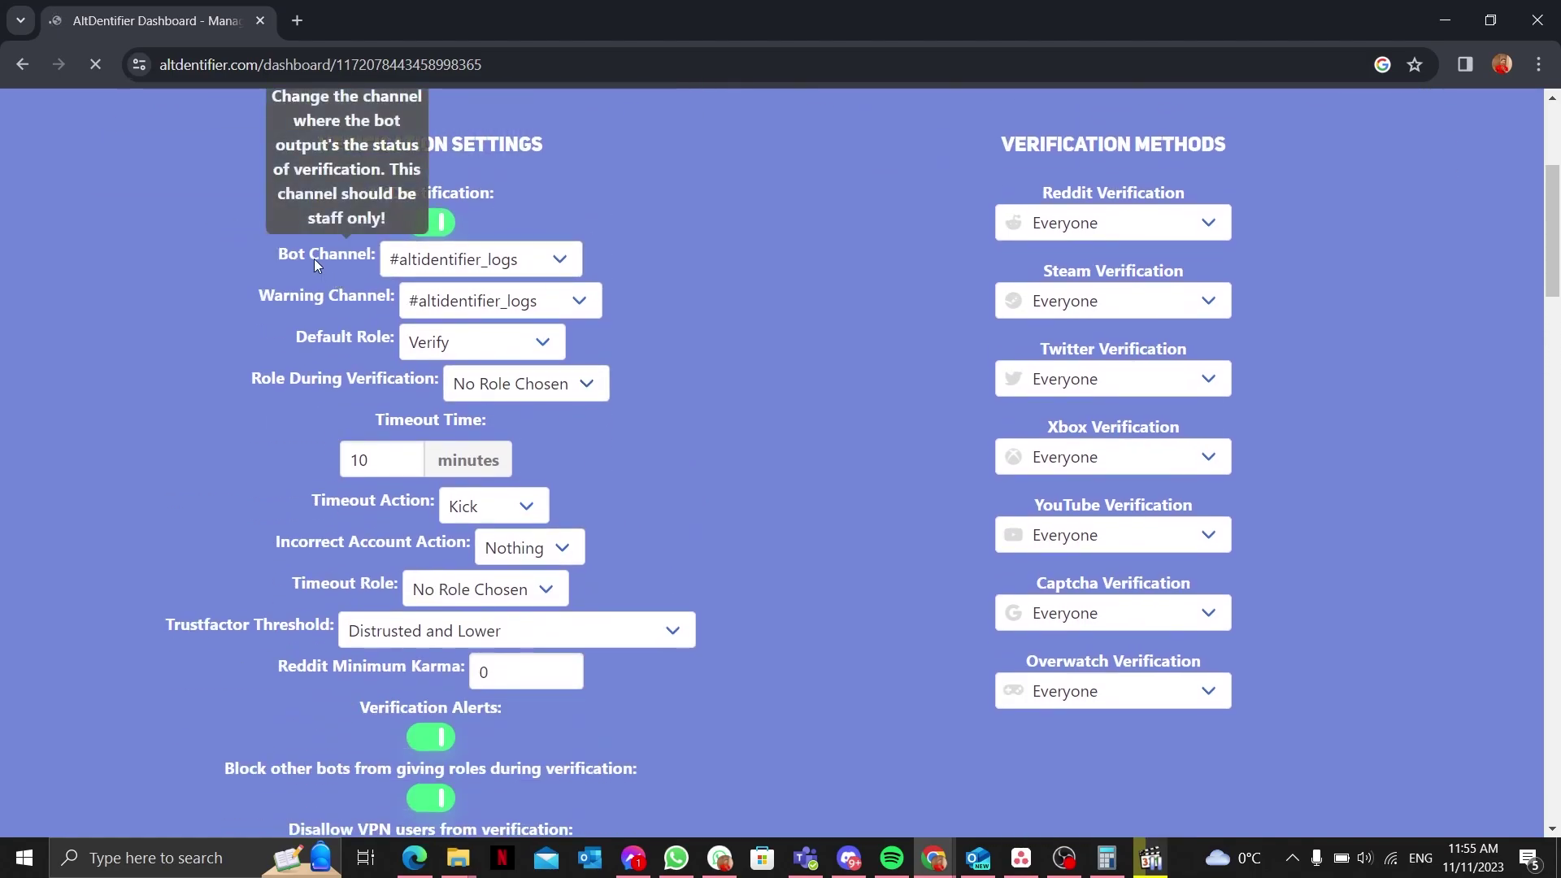
click(421, 350)
click(421, 350)
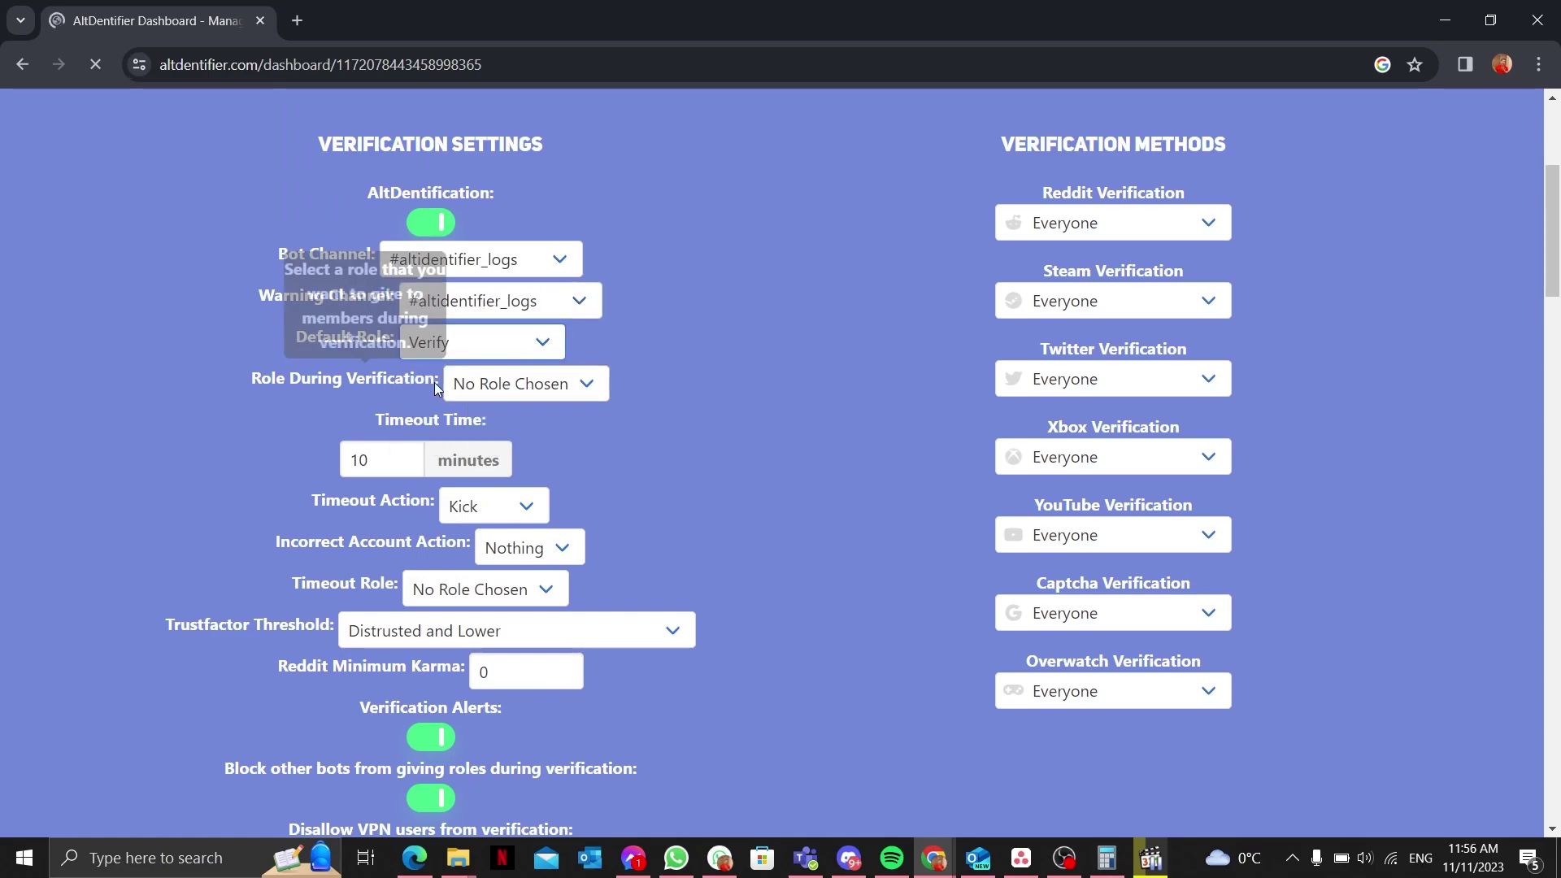
click(478, 395)
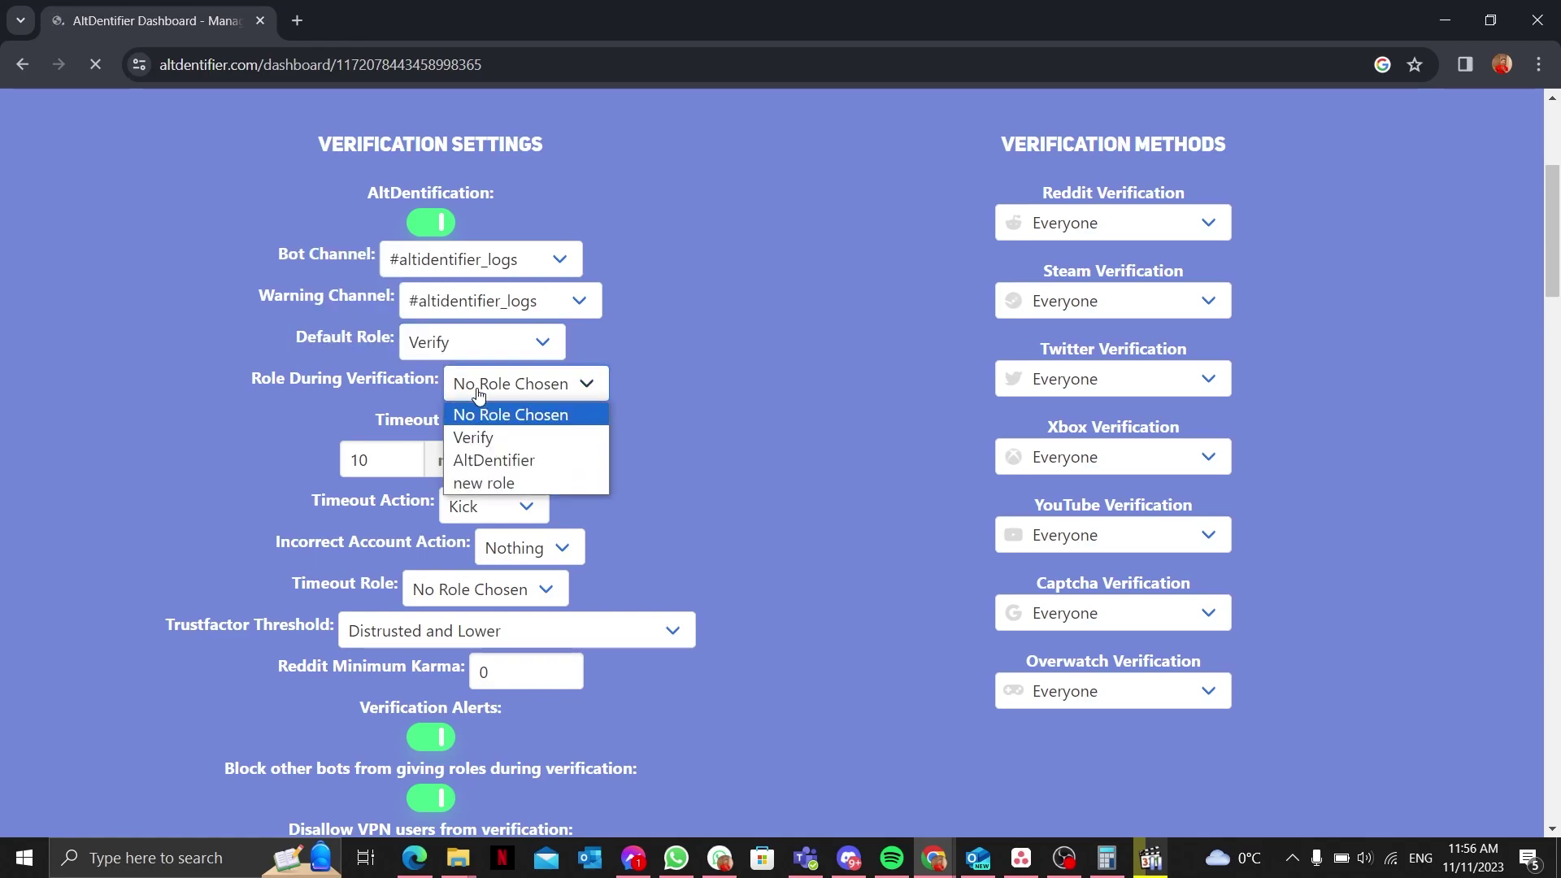
click(514, 439)
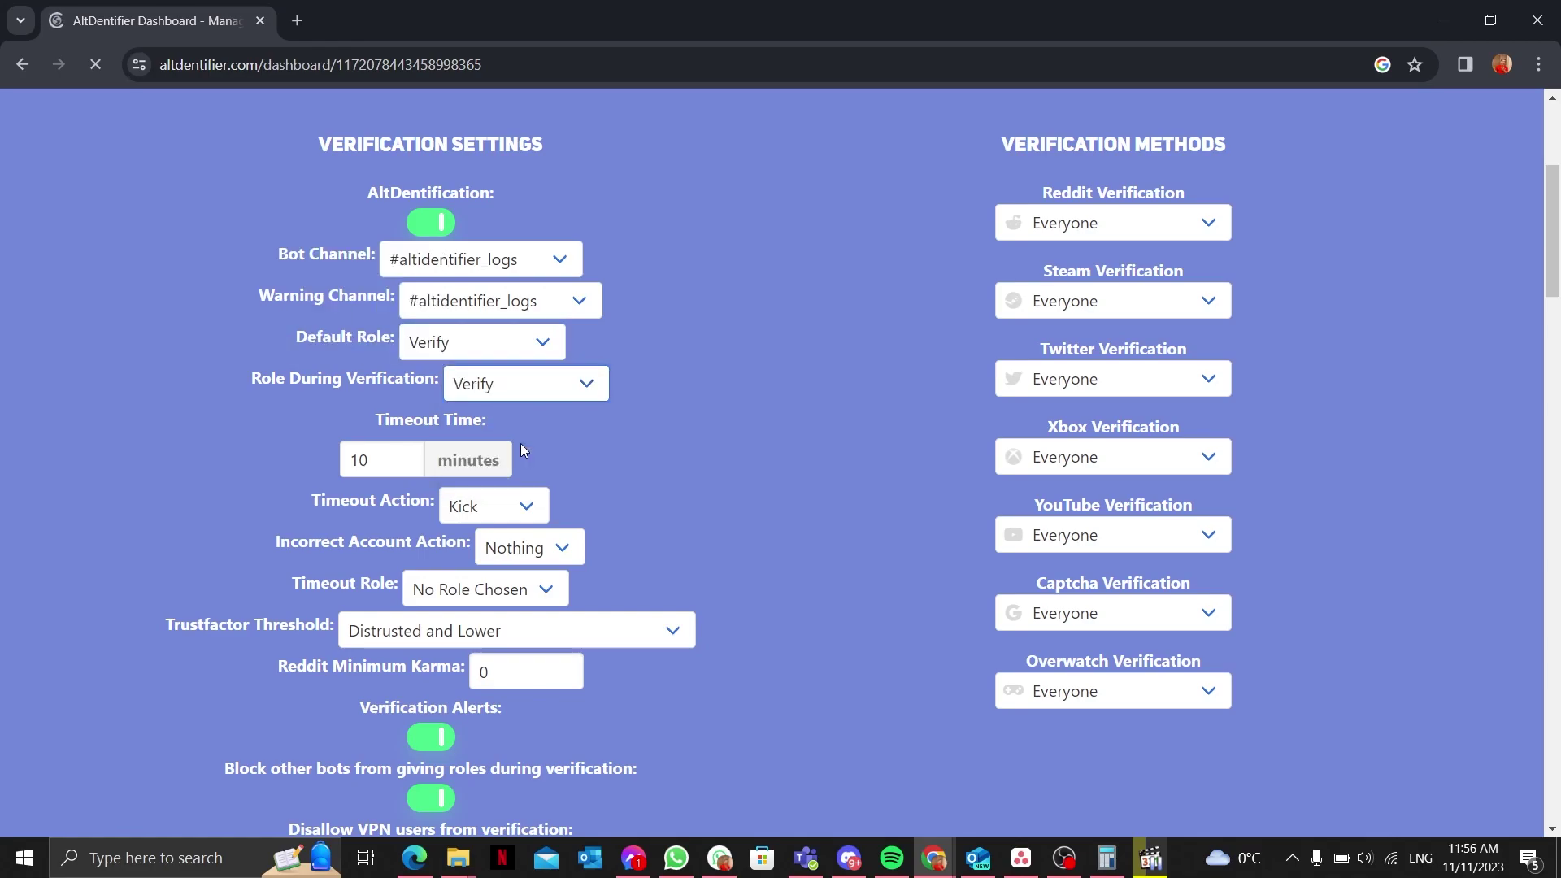
Set the Default Role to No Role Chosen, leaving the timeout at 10 minutes.
click(507, 358)
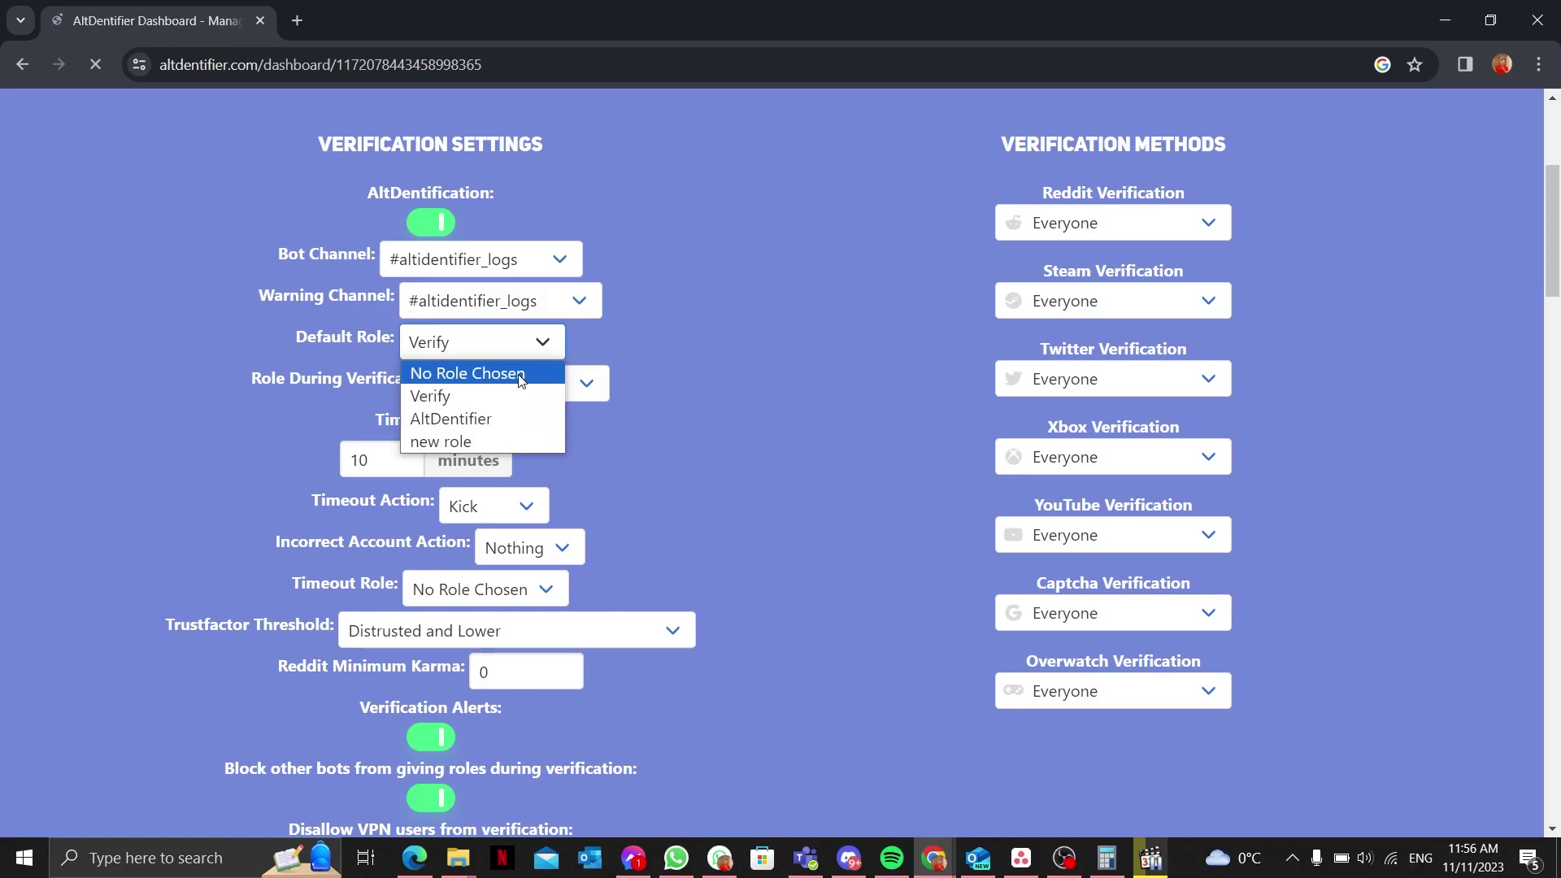
click(488, 373)
click(422, 462)
click(718, 495)
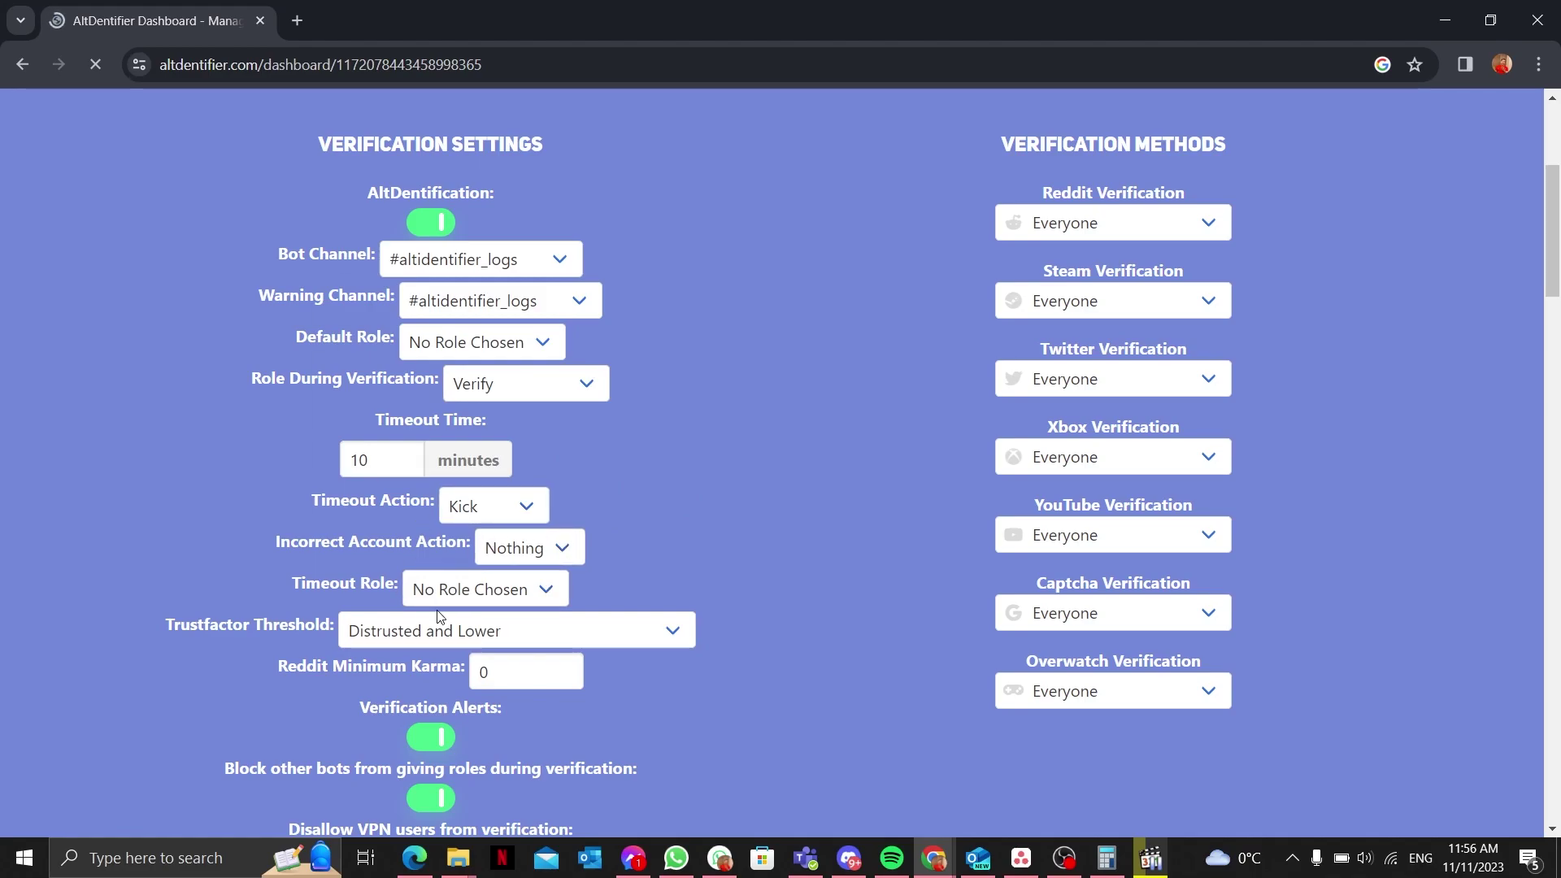
Review the verification page and switch to the Logging settings.
scroll(438, 615, up, 3)
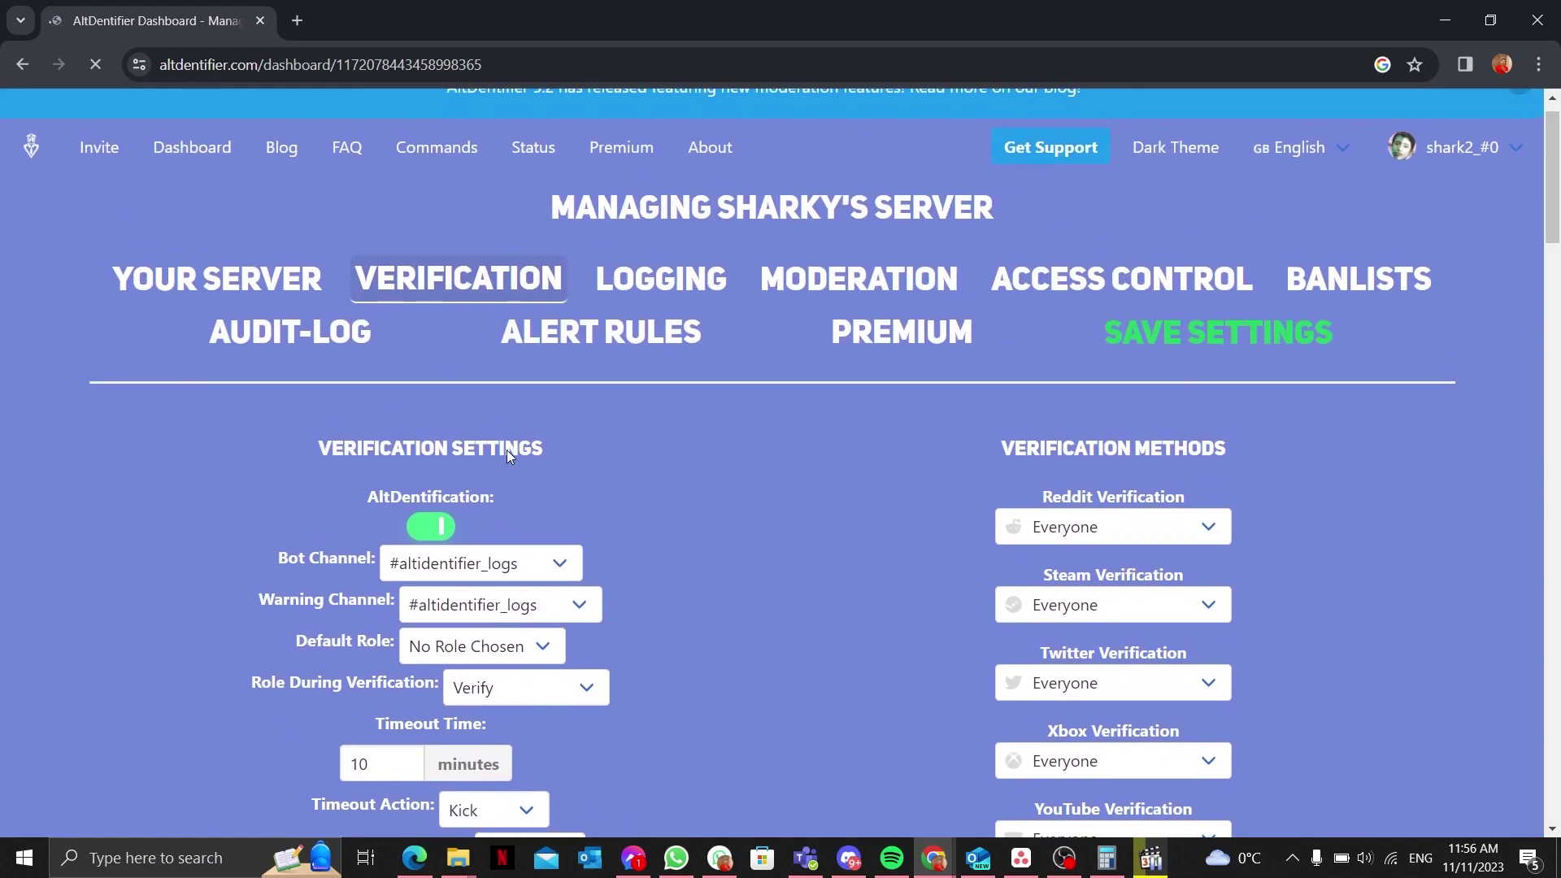
scroll(505, 450, down, 1)
scroll(508, 456, down, 3)
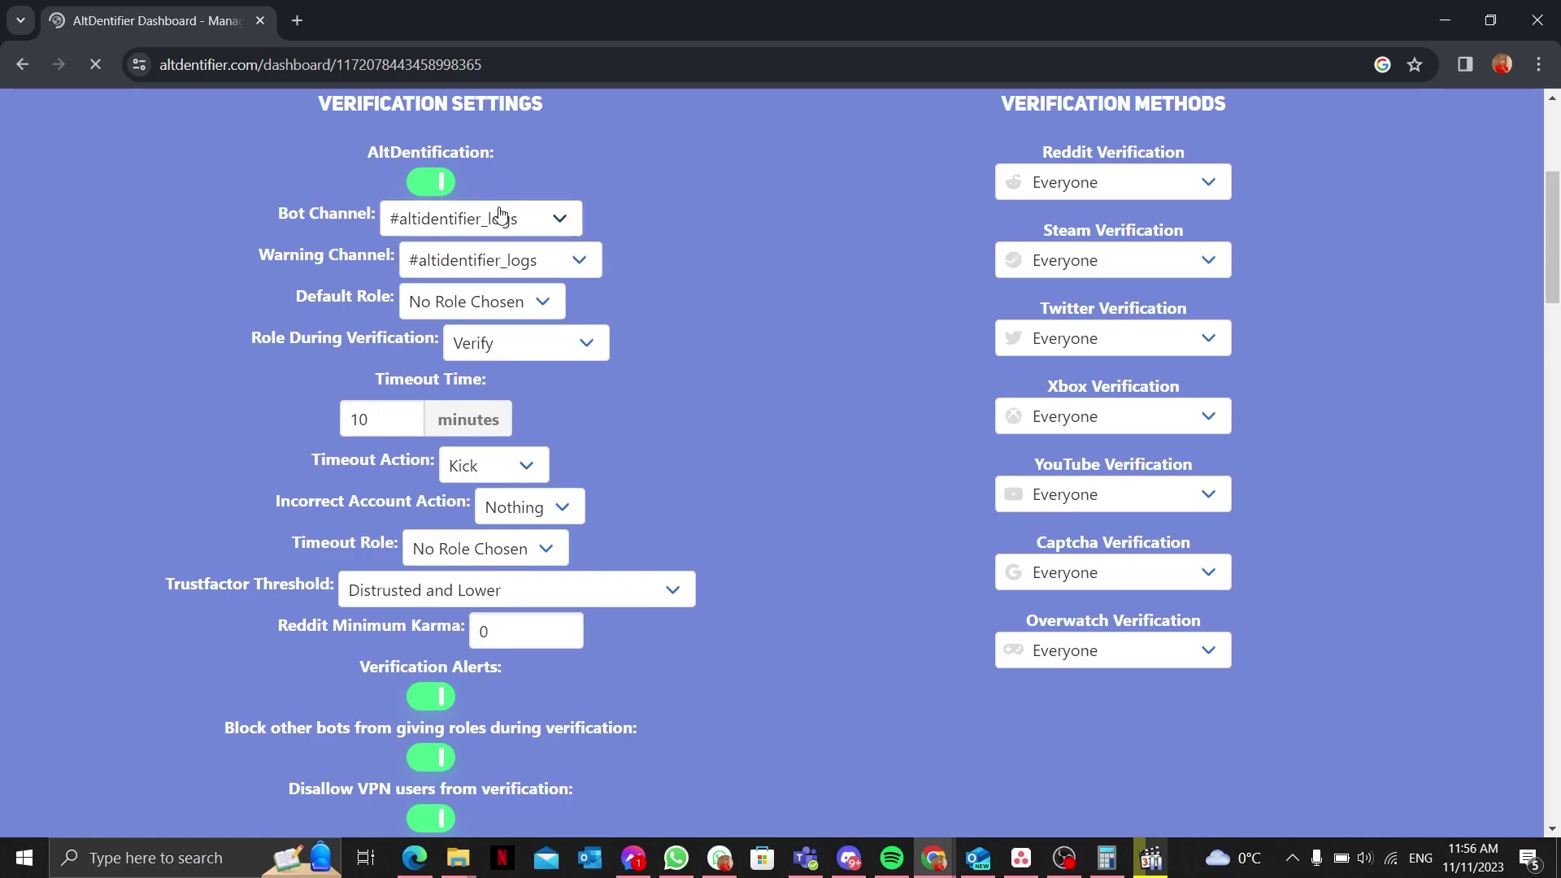
scroll(536, 601, up, 5)
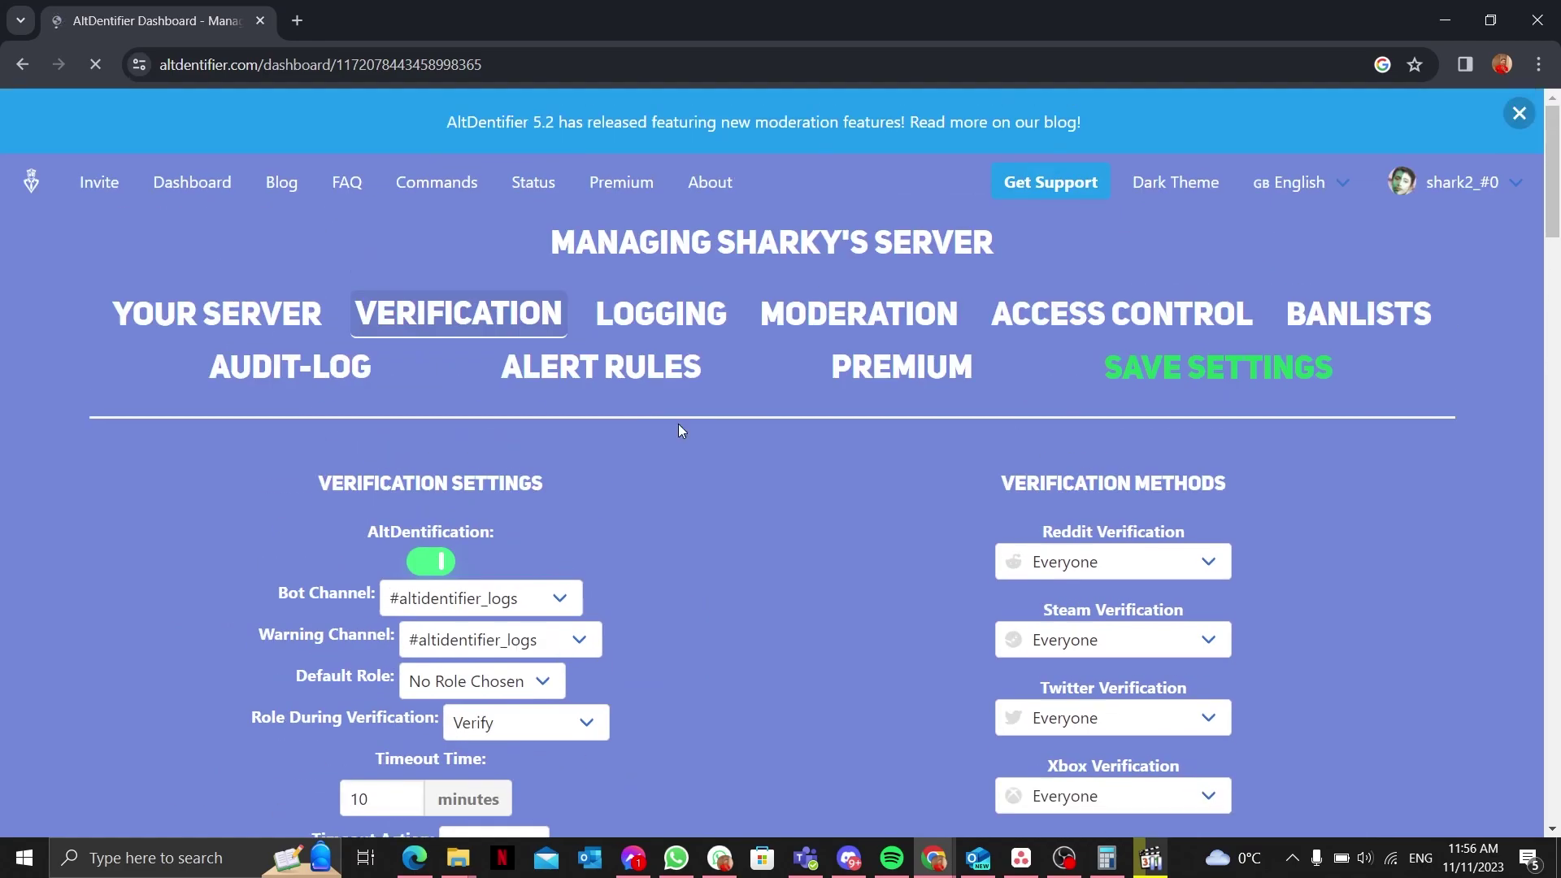
click(662, 313)
Send logs to #altidentifier_logs and switch Enable Logging on.
scroll(666, 501, down, 1)
scroll(668, 508, down, 1)
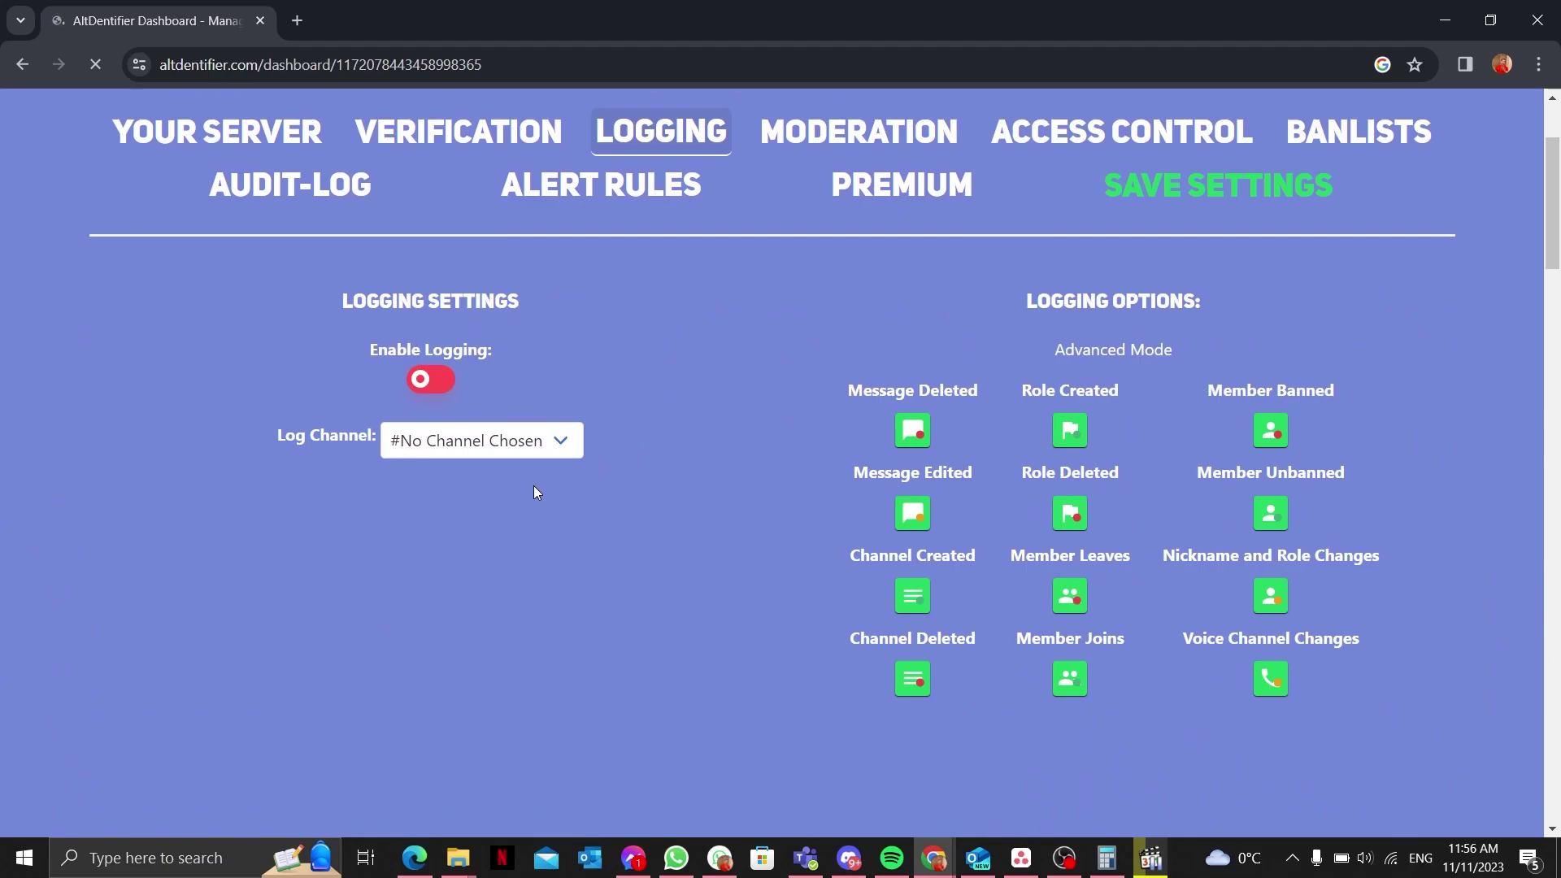
click(538, 449)
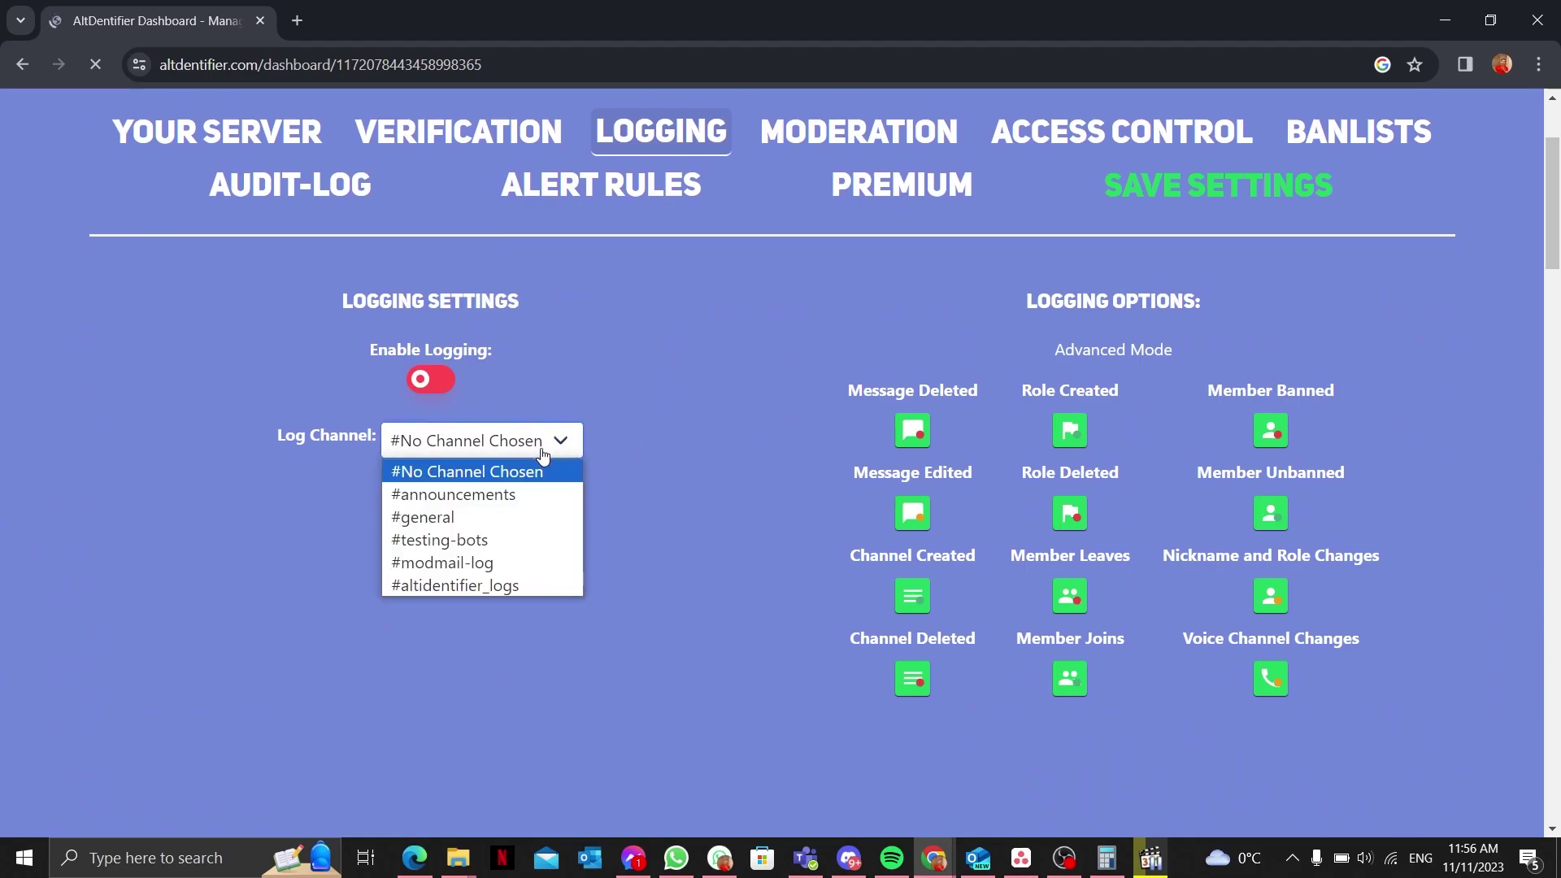
click(506, 585)
click(442, 382)
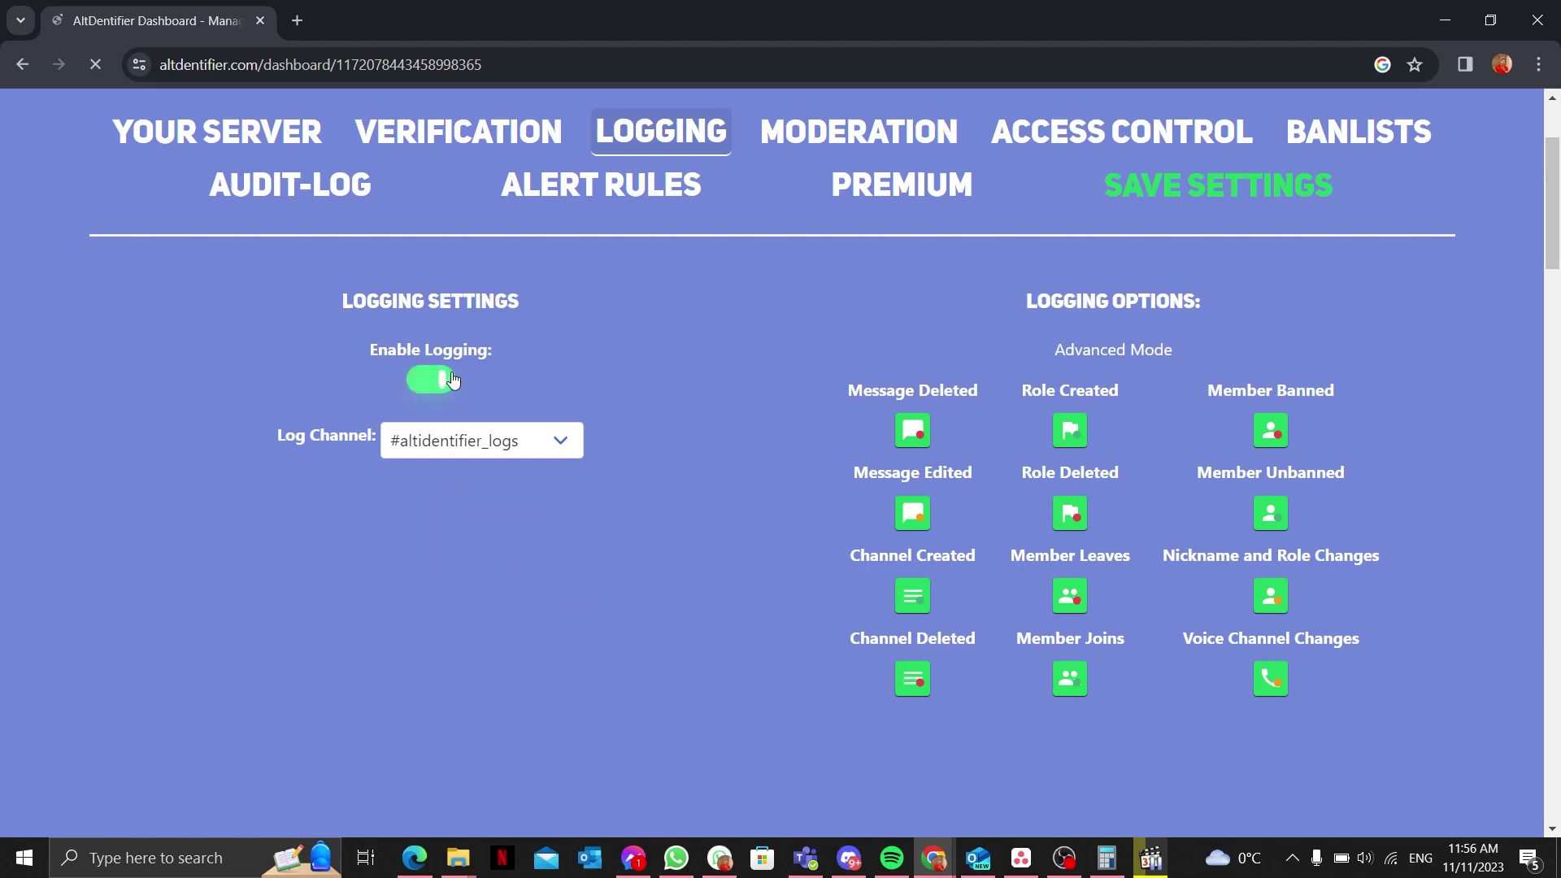
scroll(642, 492, down, 1)
drag(841, 299, 1296, 689)
click(1296, 689)
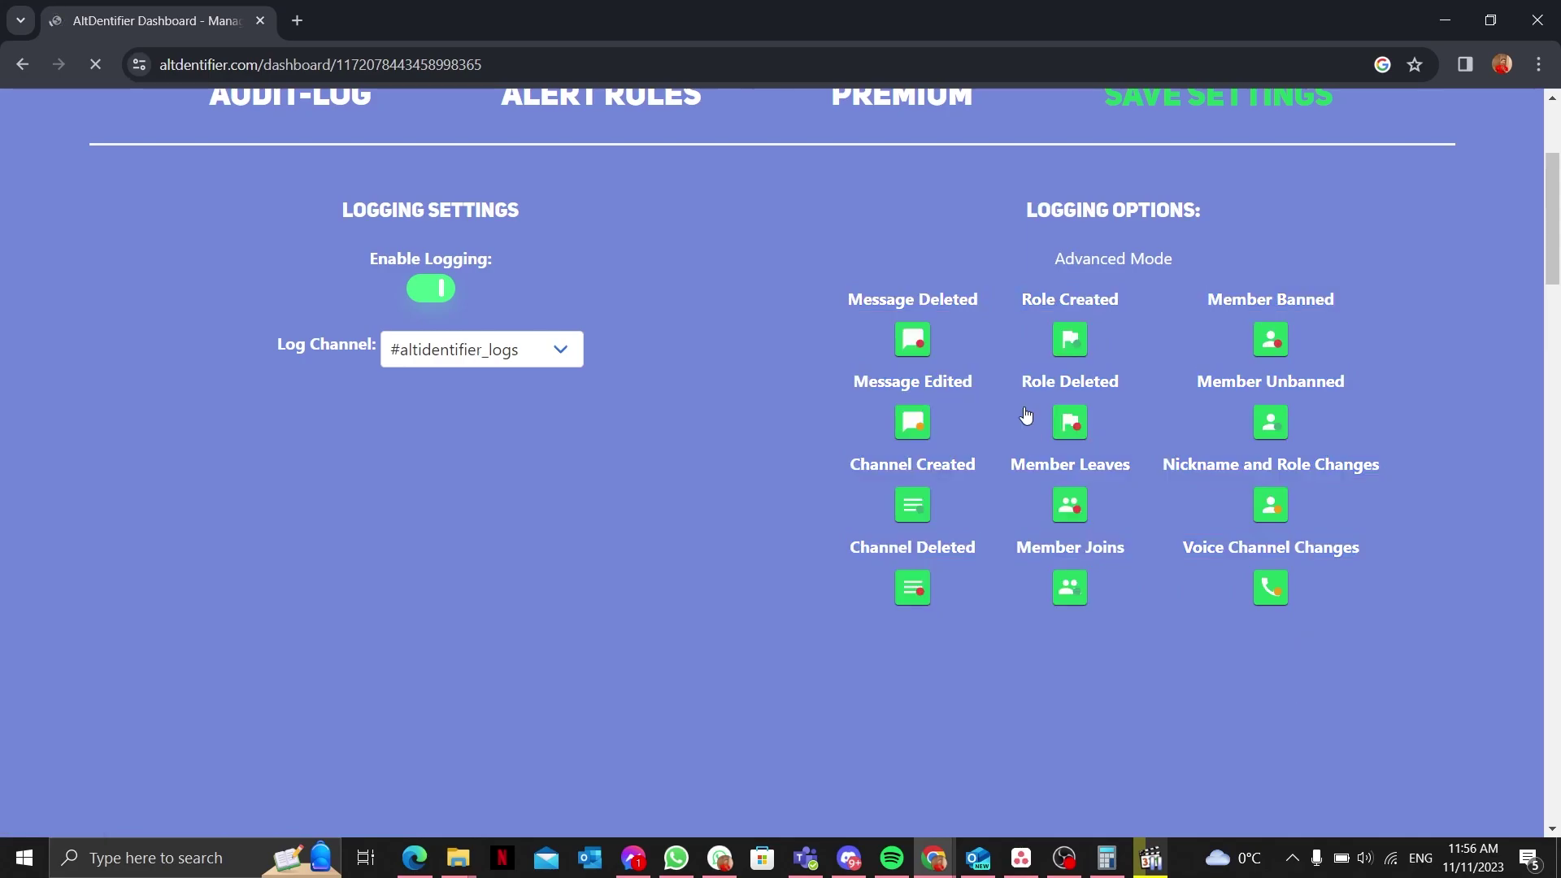
triple_click(910, 299)
click(917, 378)
drag(886, 456, 935, 466)
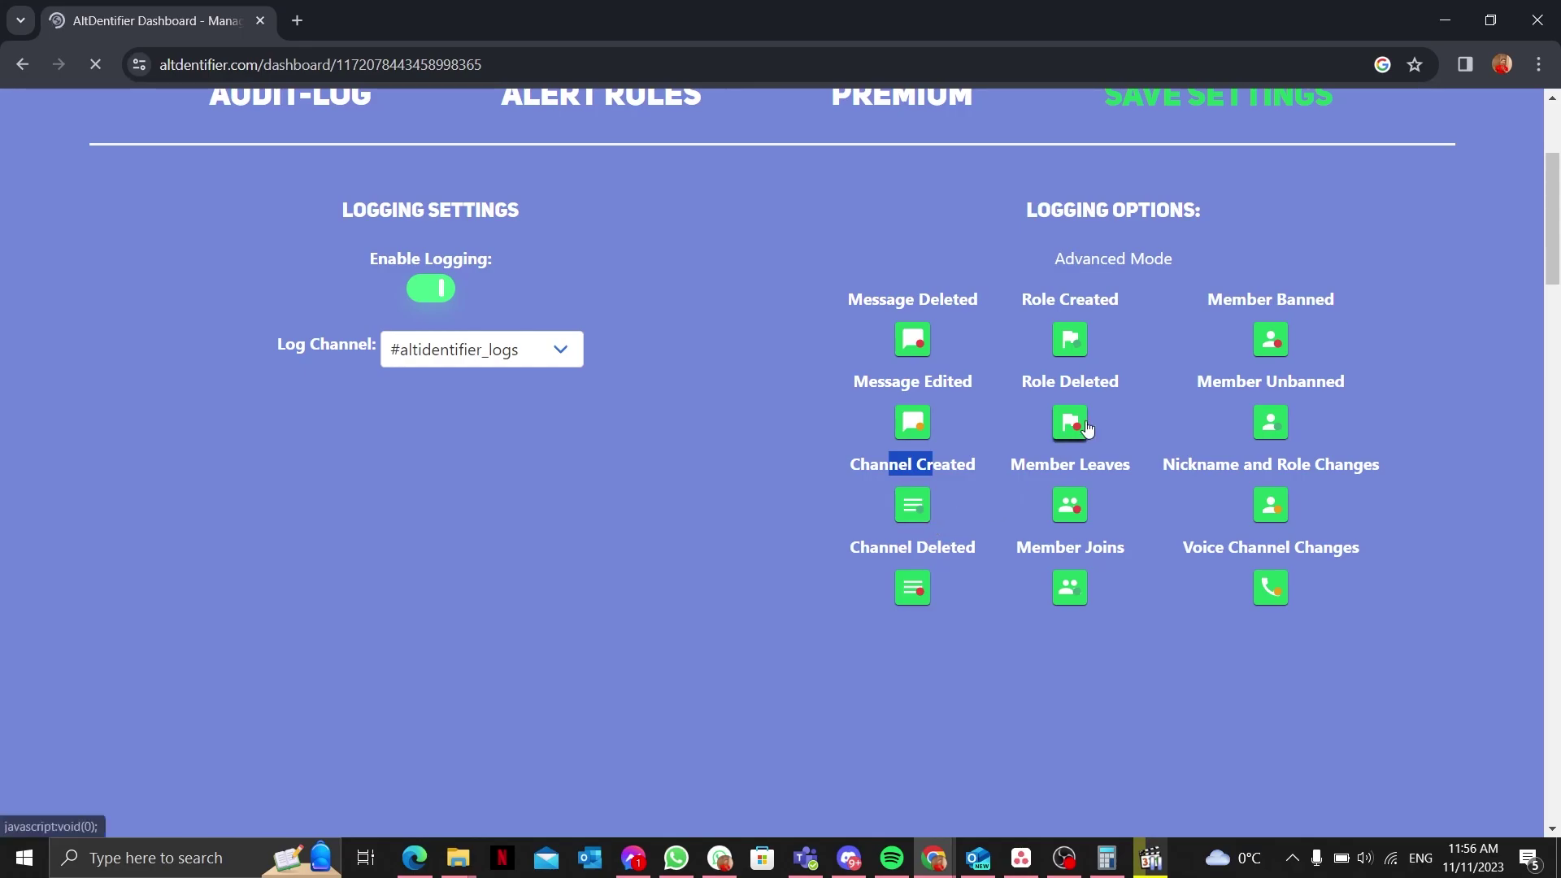
scroll(1088, 426, up, 2)
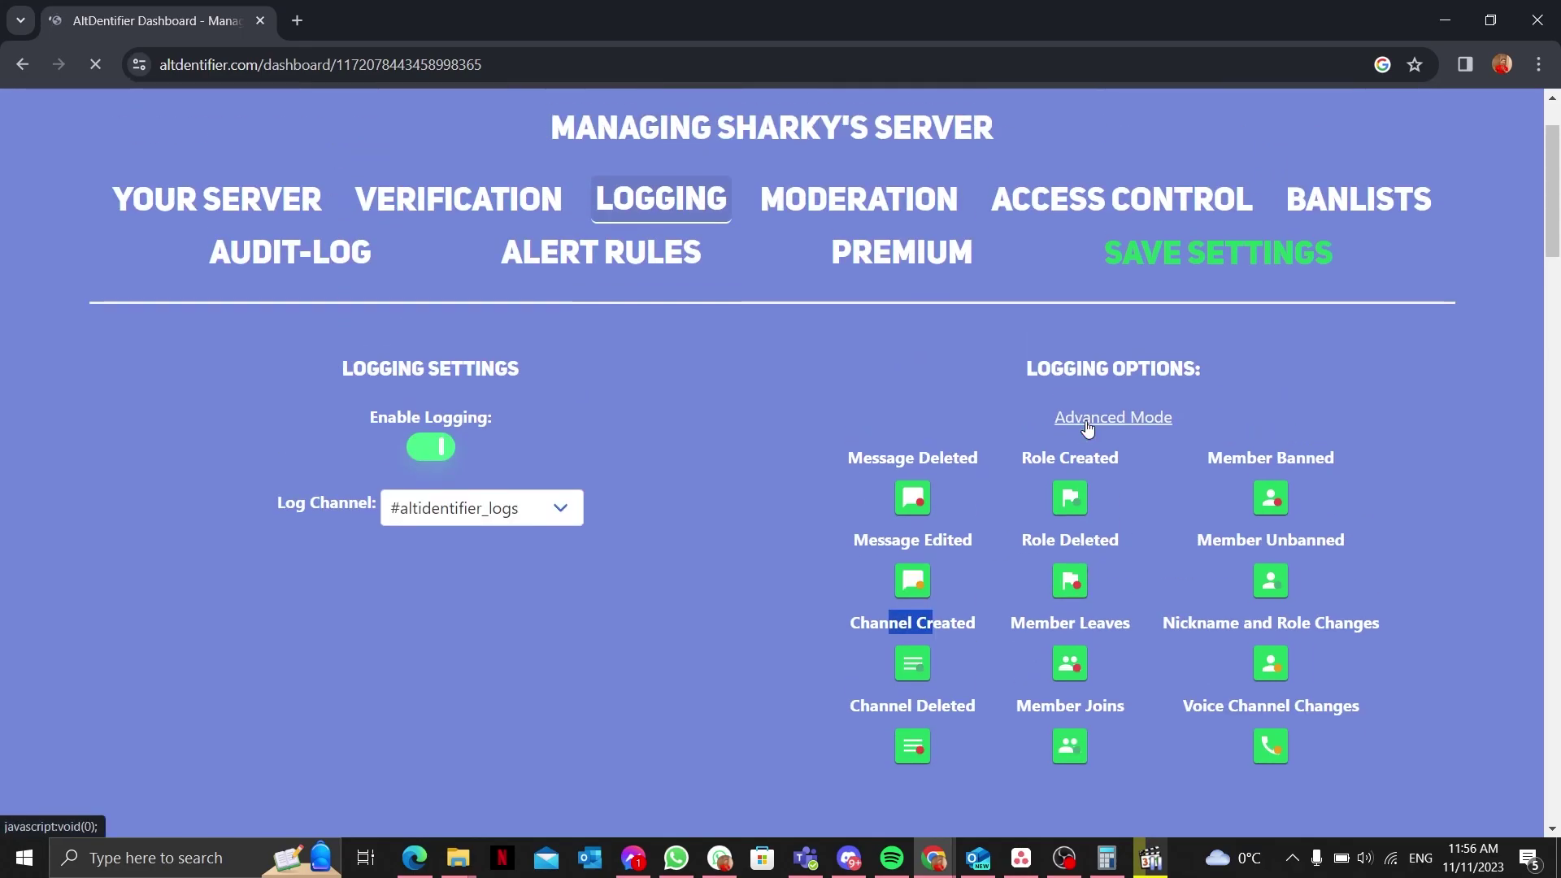
Toggle deleted- and edited-message logging off and back on, then go to Moderation.
click(916, 507)
click(915, 507)
click(912, 580)
click(912, 581)
click(846, 213)
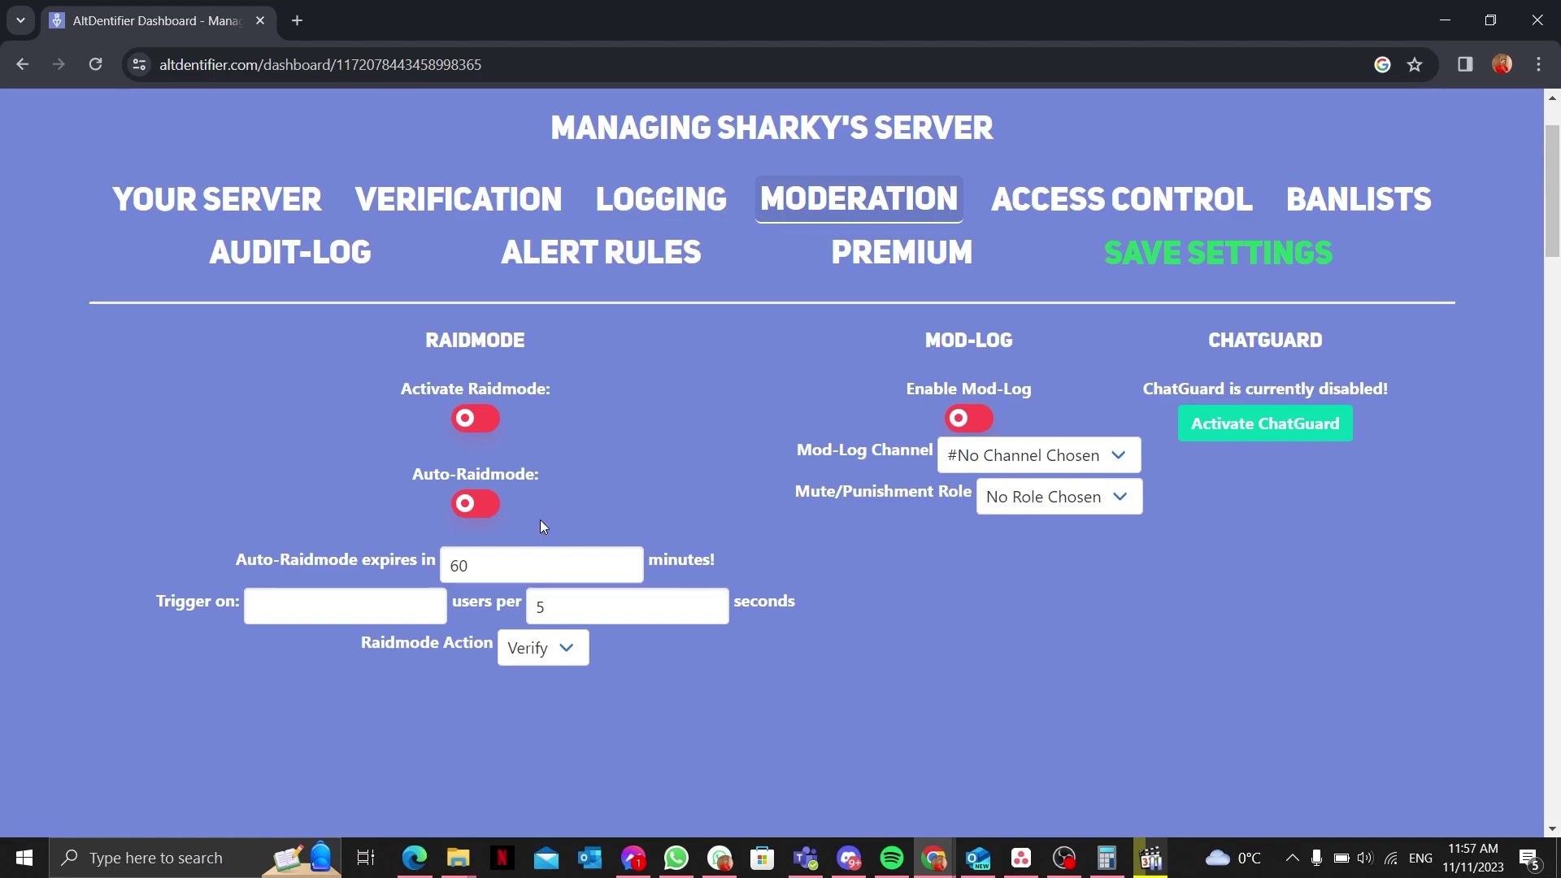
Set the raid trigger to 5 users with Kick action, and turn Raidmode and Auto-Raidmode on.
click(525, 554)
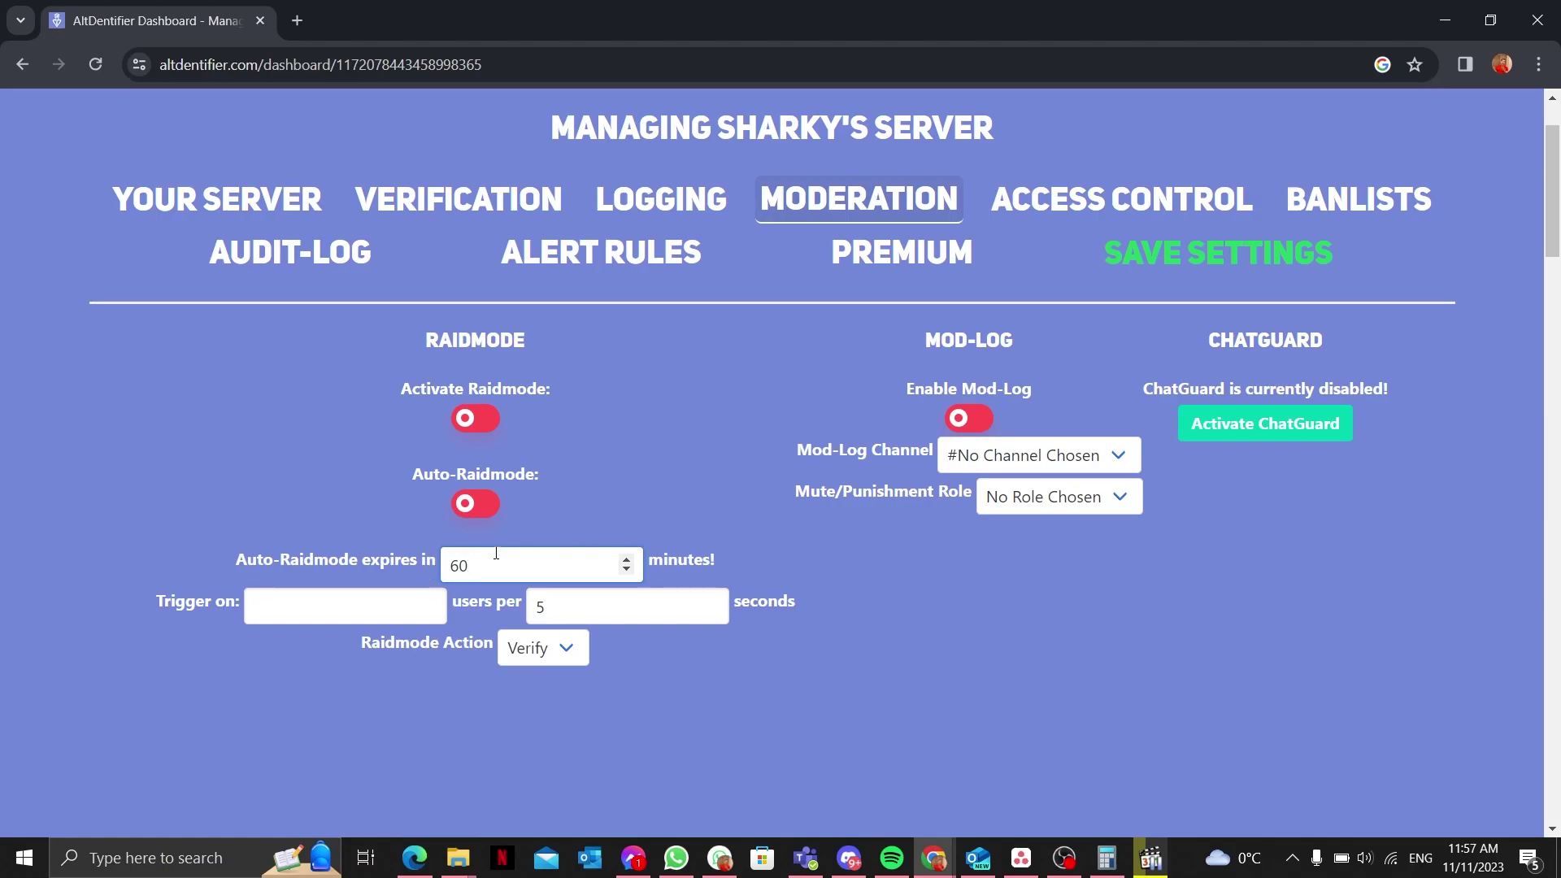
click(397, 599)
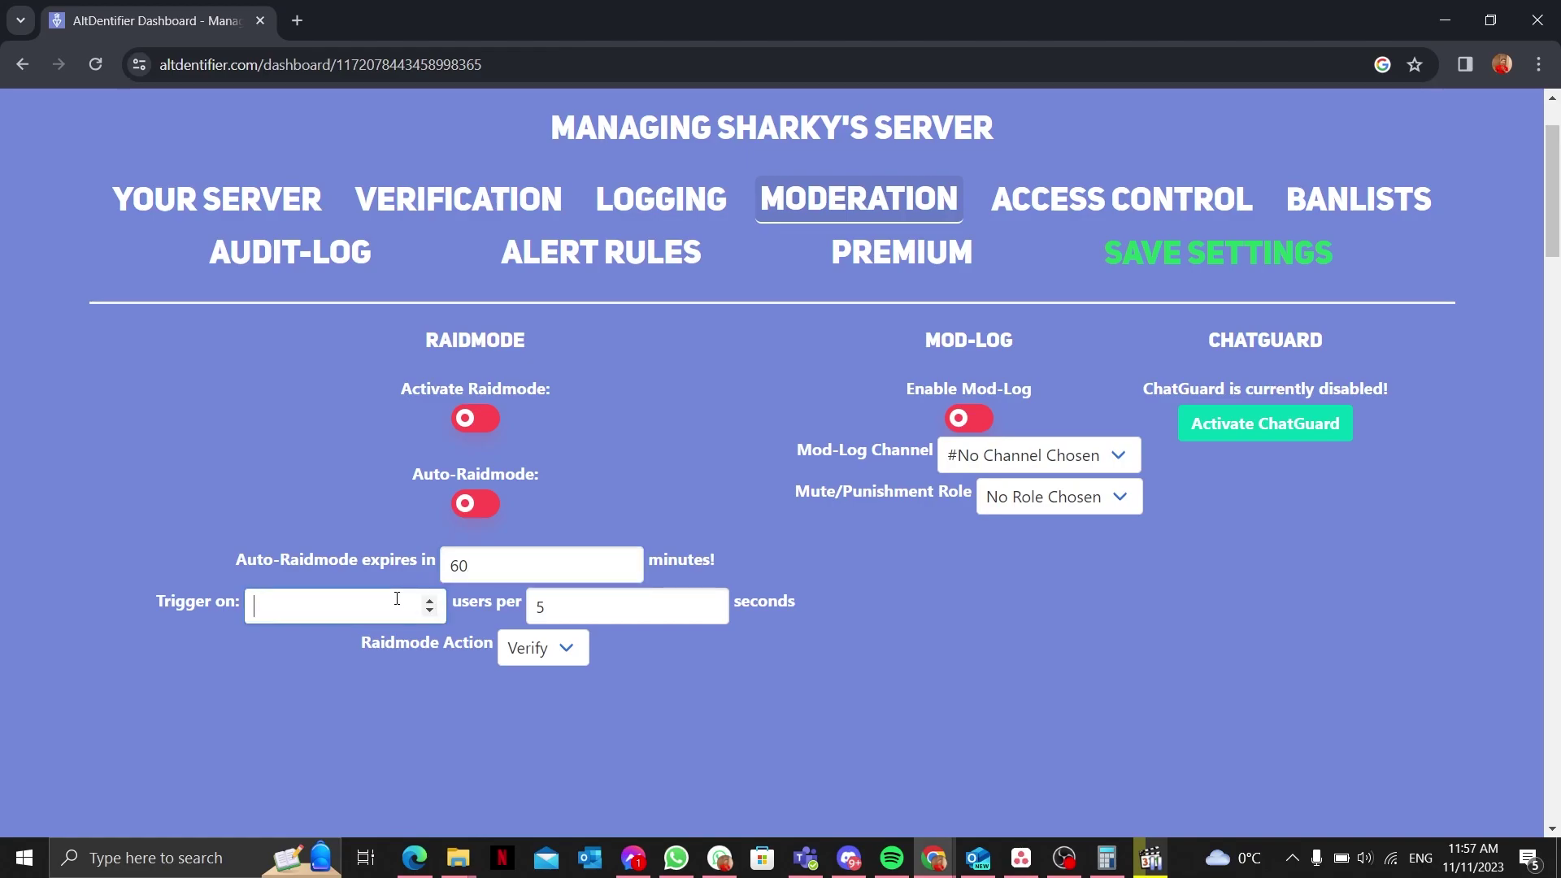
click(430, 600)
click(430, 601)
click(430, 600)
click(430, 600)
click(430, 602)
scroll(488, 634, down, 1)
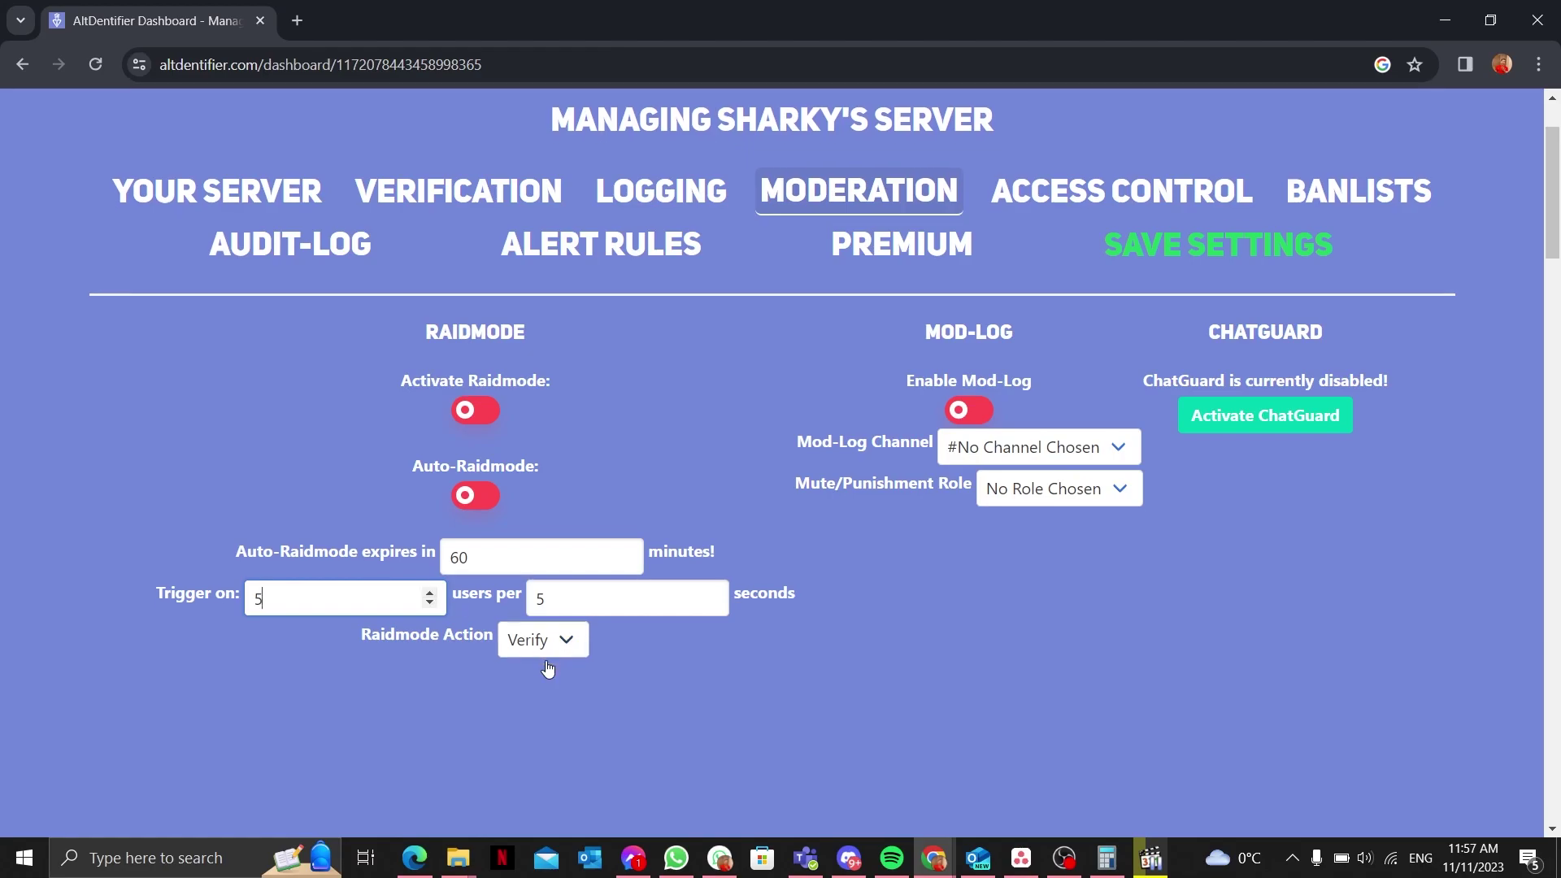
click(551, 640)
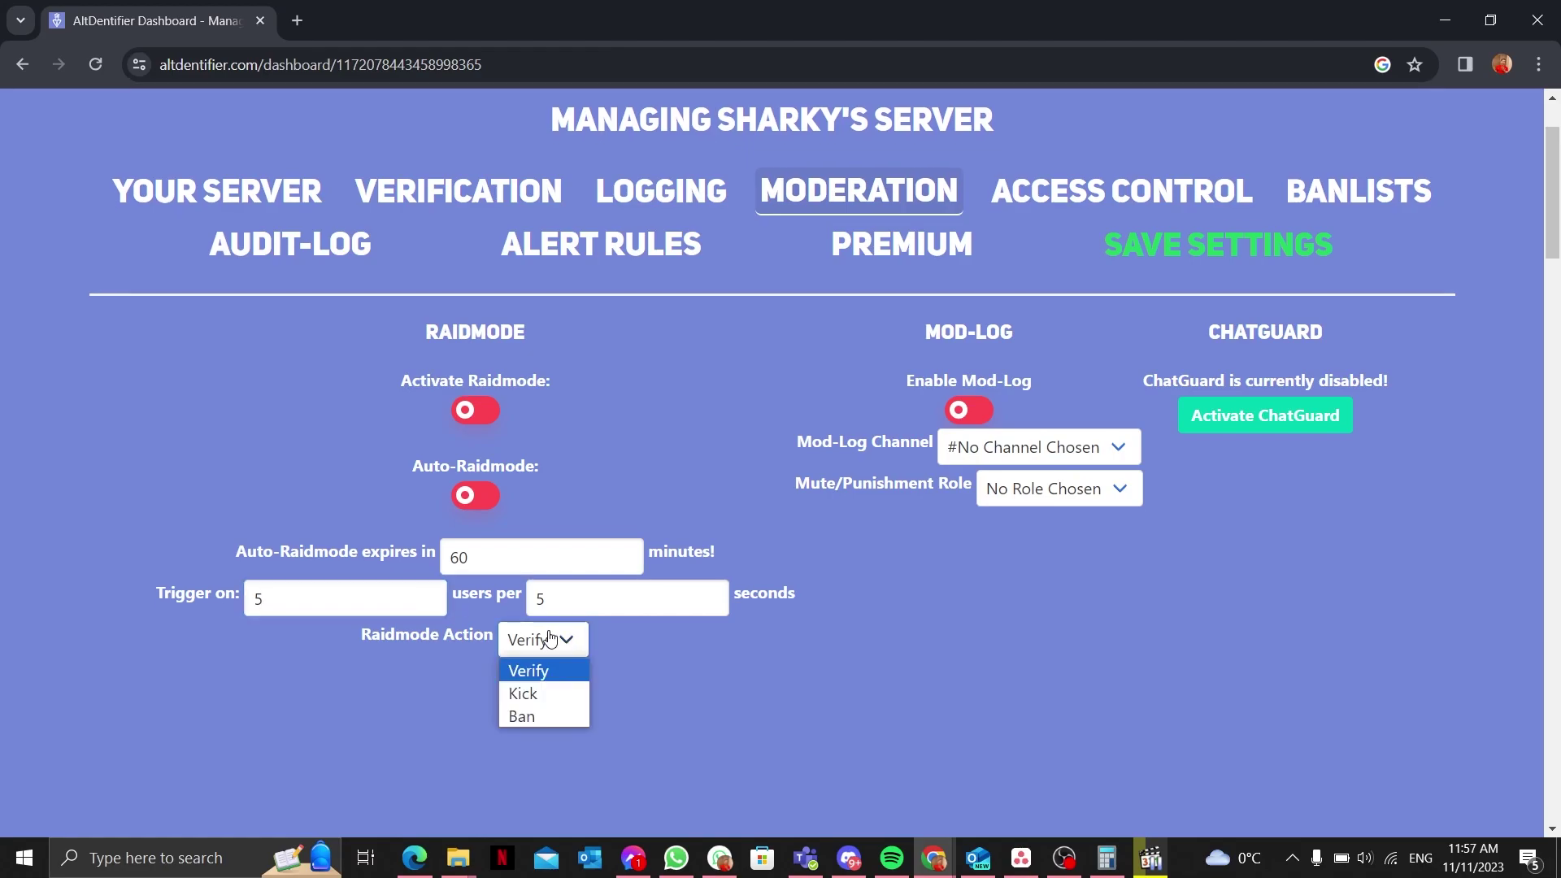
click(528, 691)
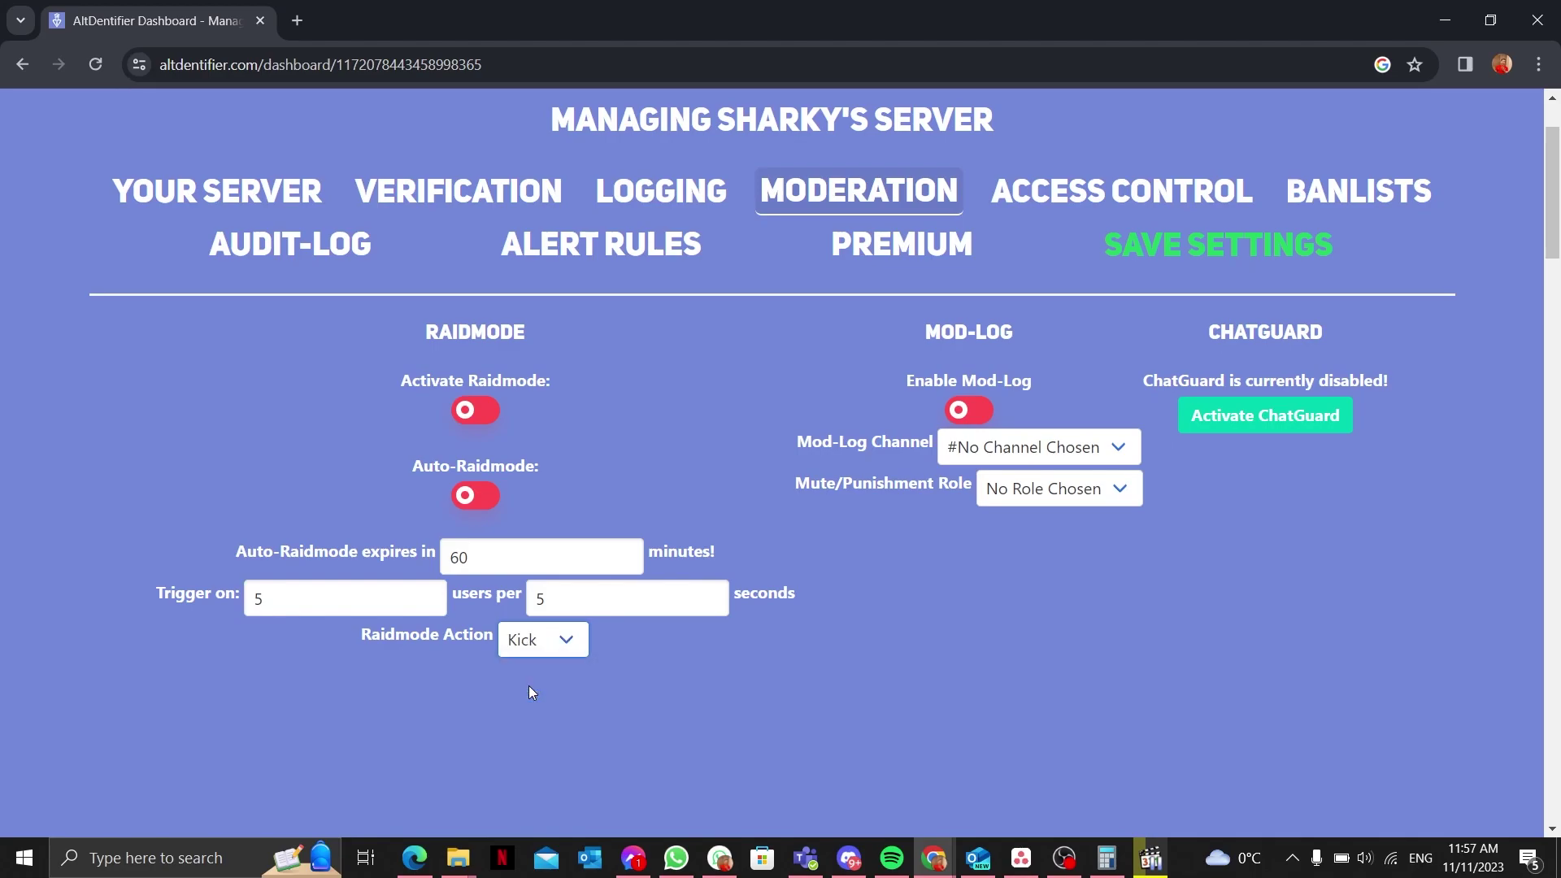
click(468, 415)
click(475, 492)
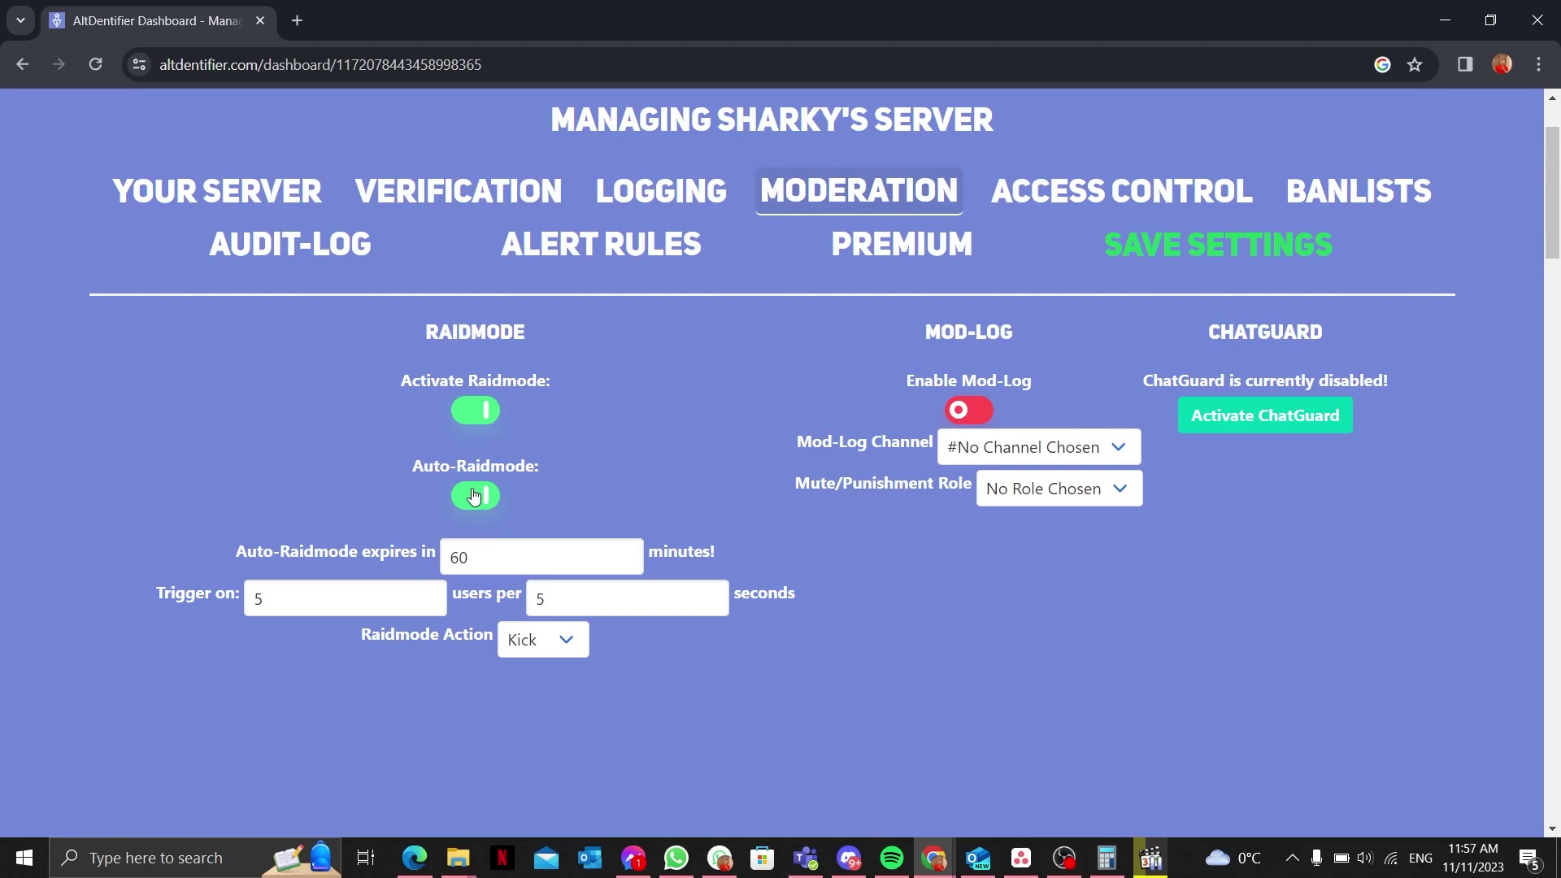
Toggle the mod-log on and back off, then go to Command Access Control.
click(976, 410)
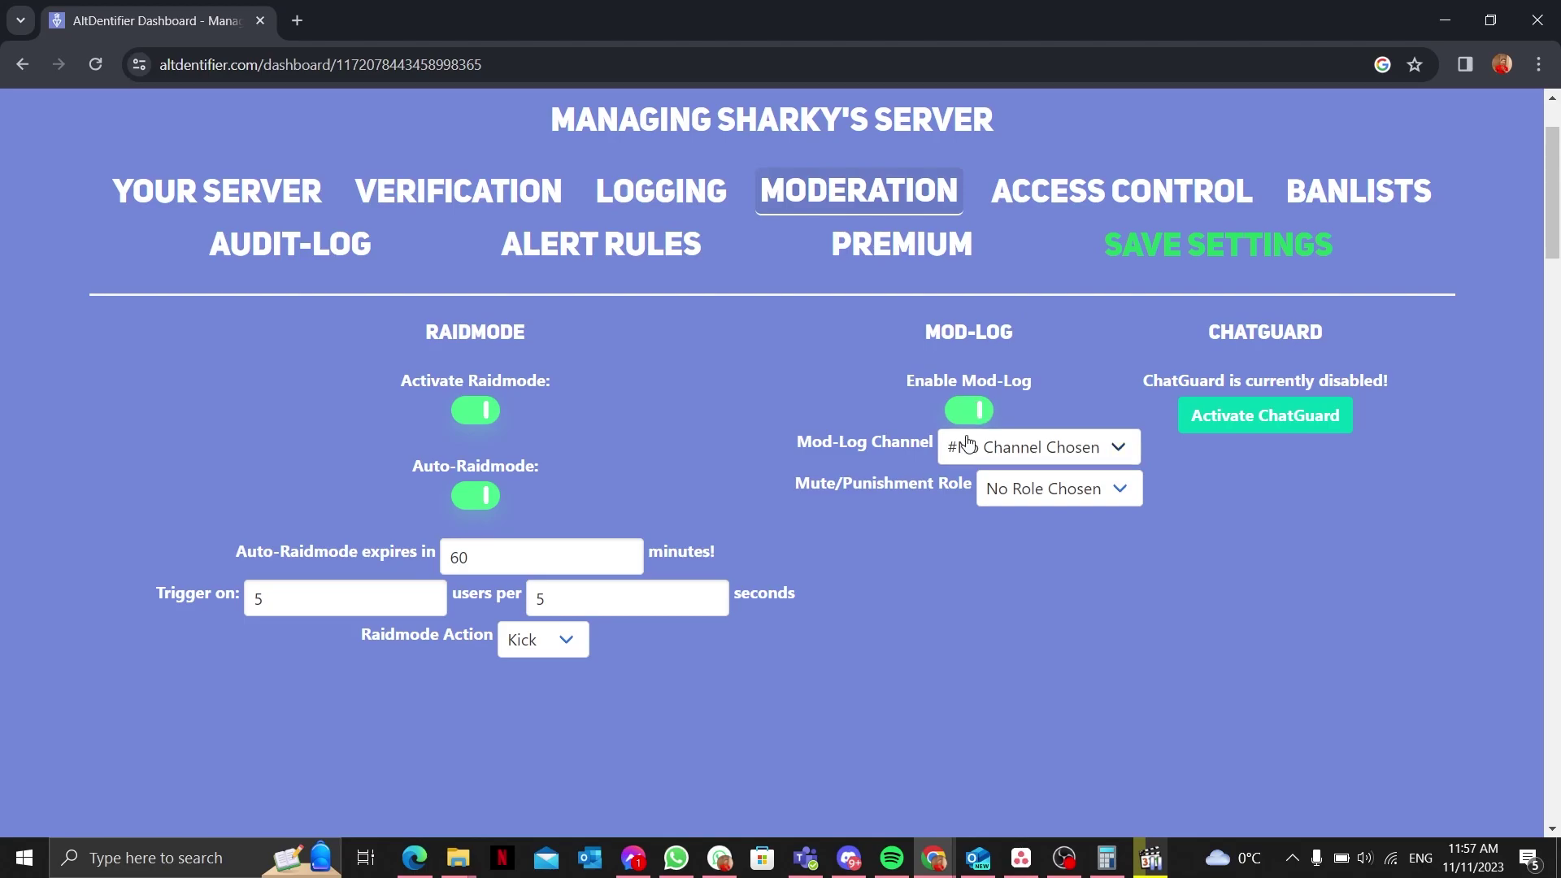
click(986, 490)
click(986, 491)
click(965, 418)
click(1051, 198)
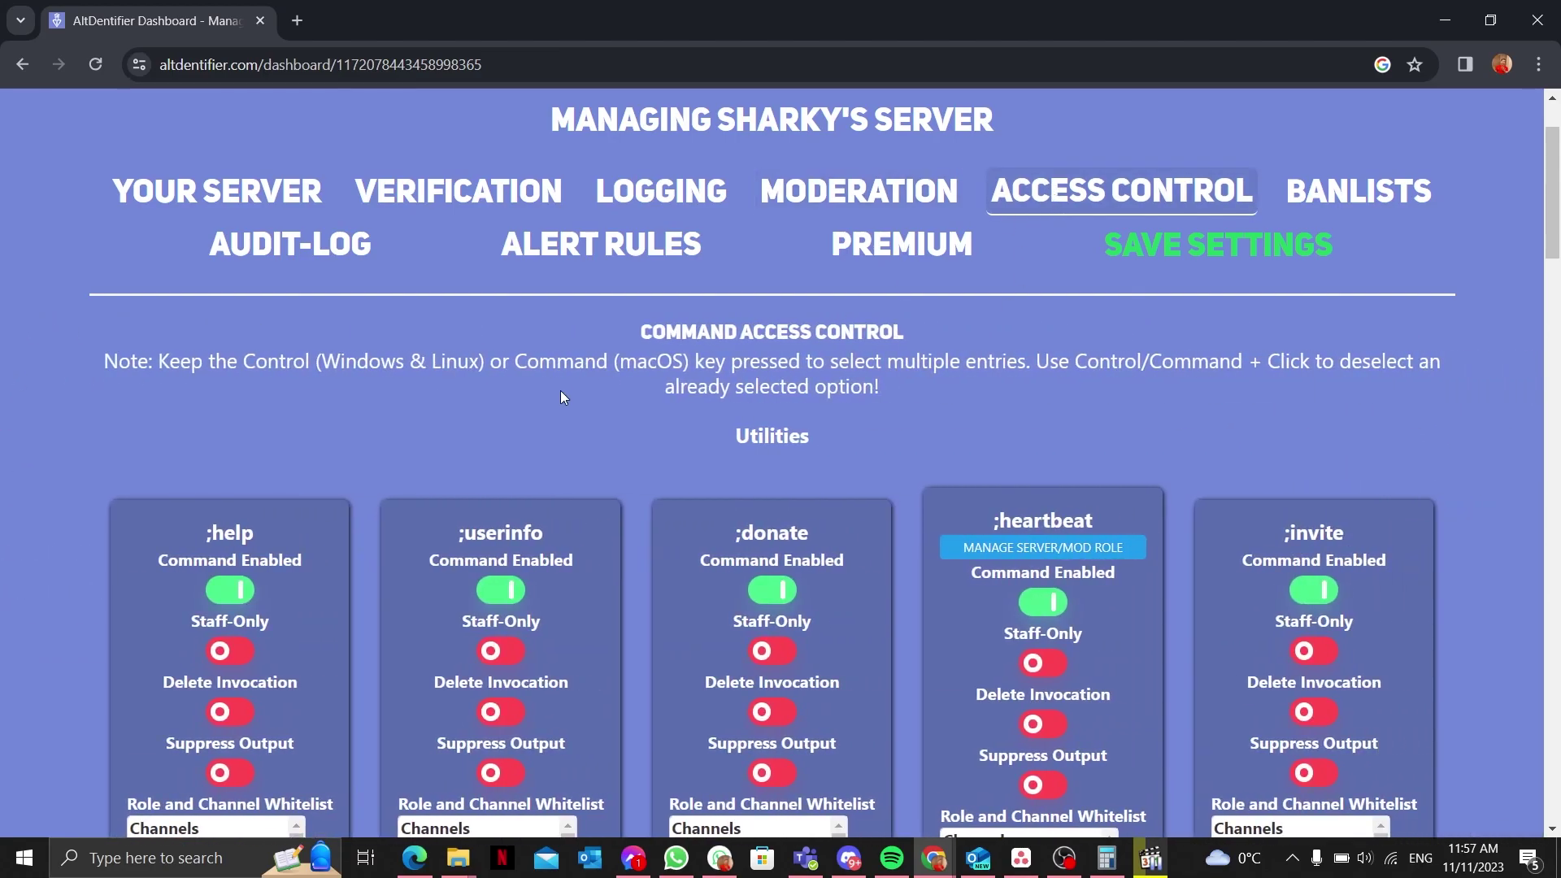
scroll(559, 390, down, 6)
scroll(559, 390, up, 7)
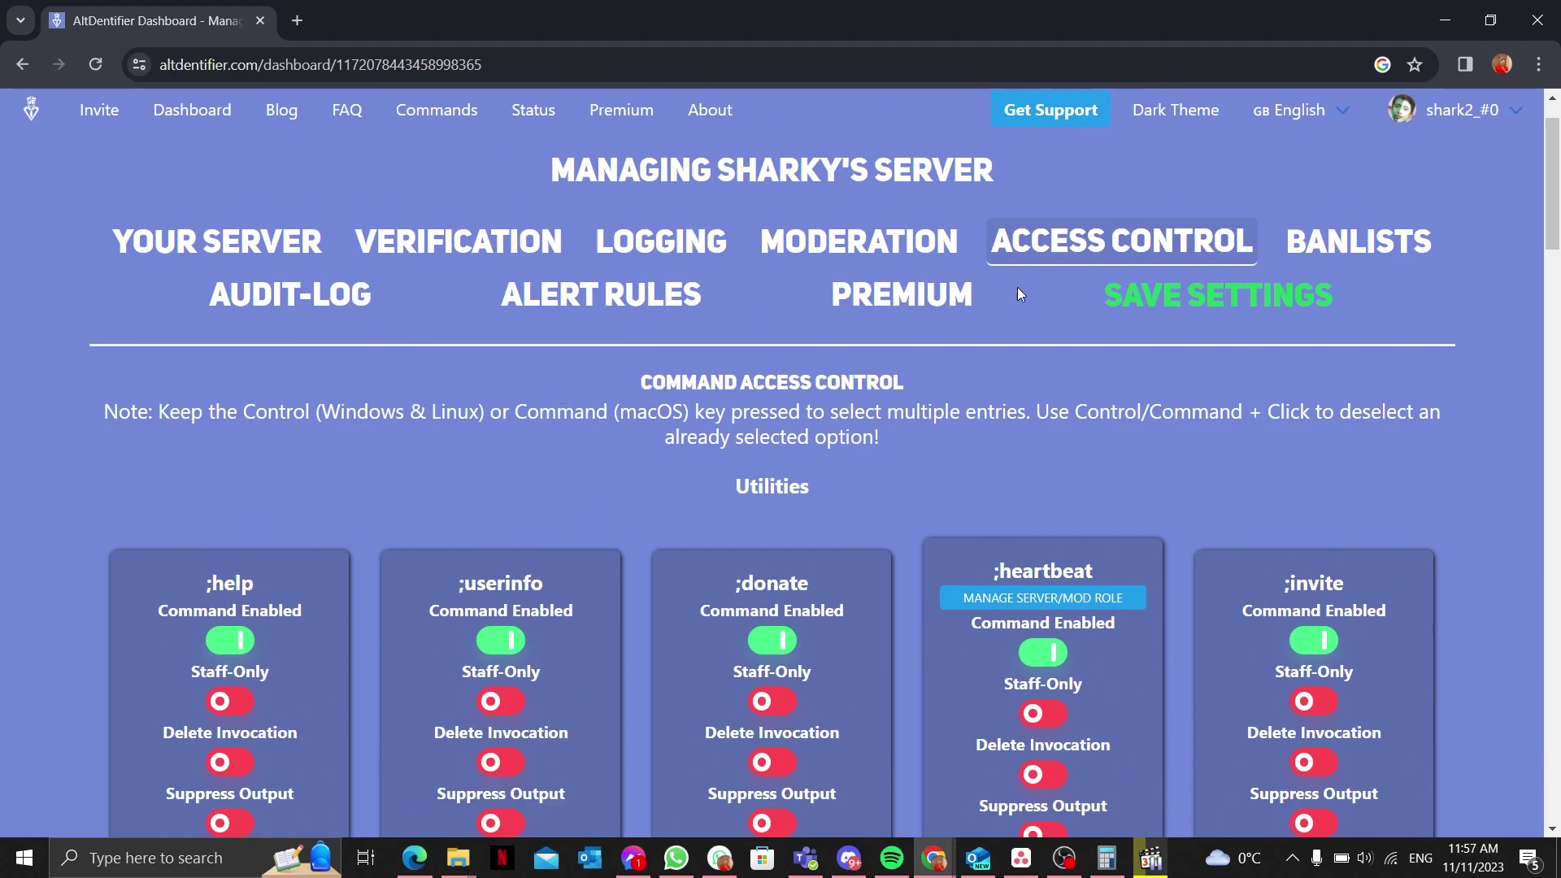
scroll(809, 423, down, 4)
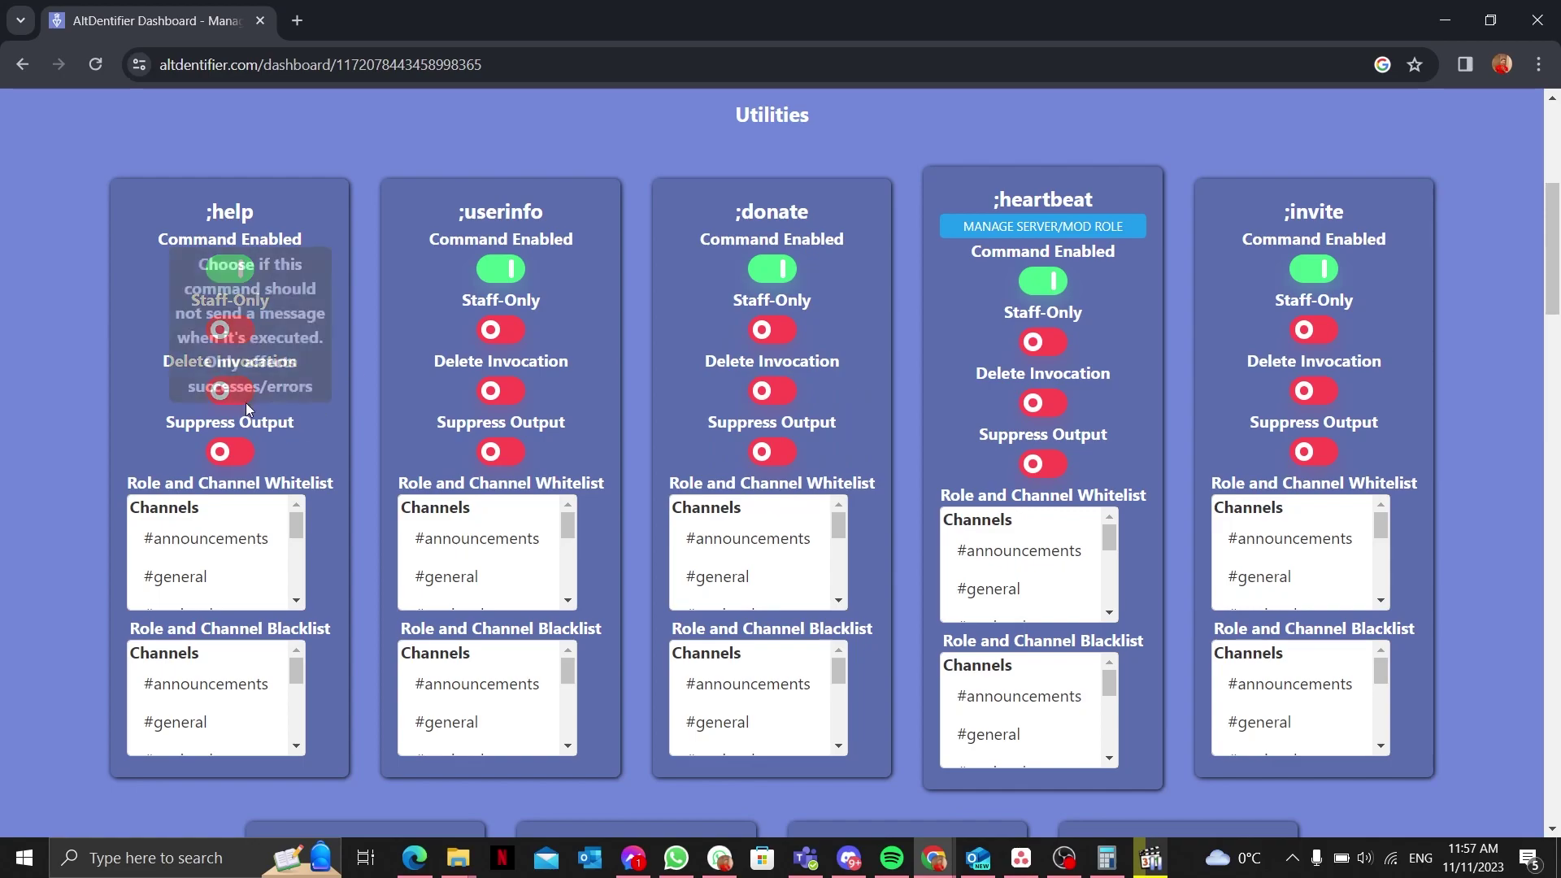
click(213, 330)
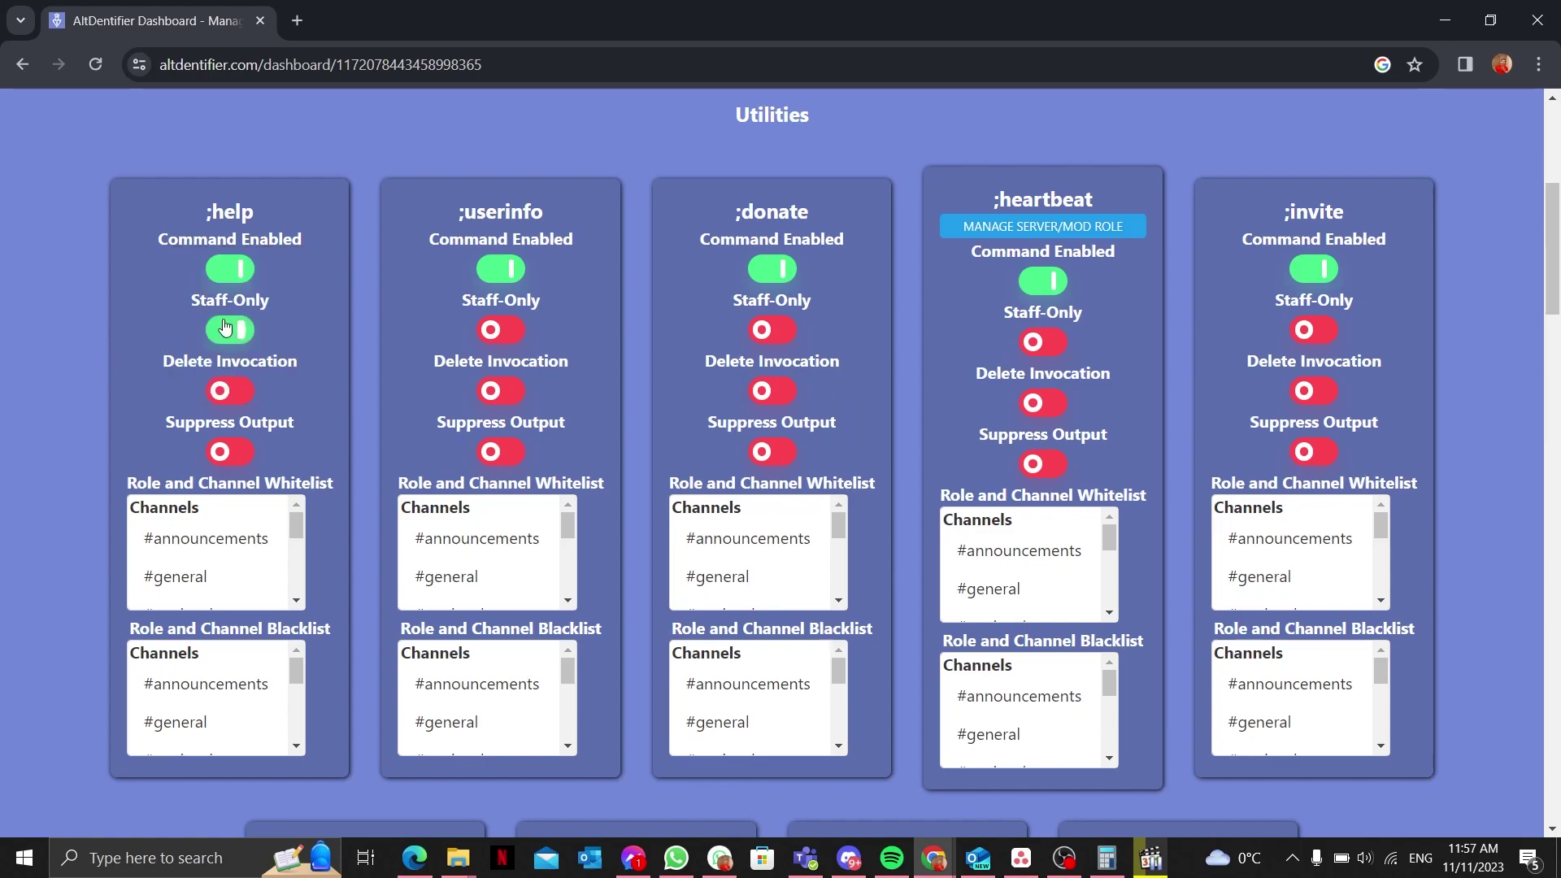
scroll(250, 521, down, 3)
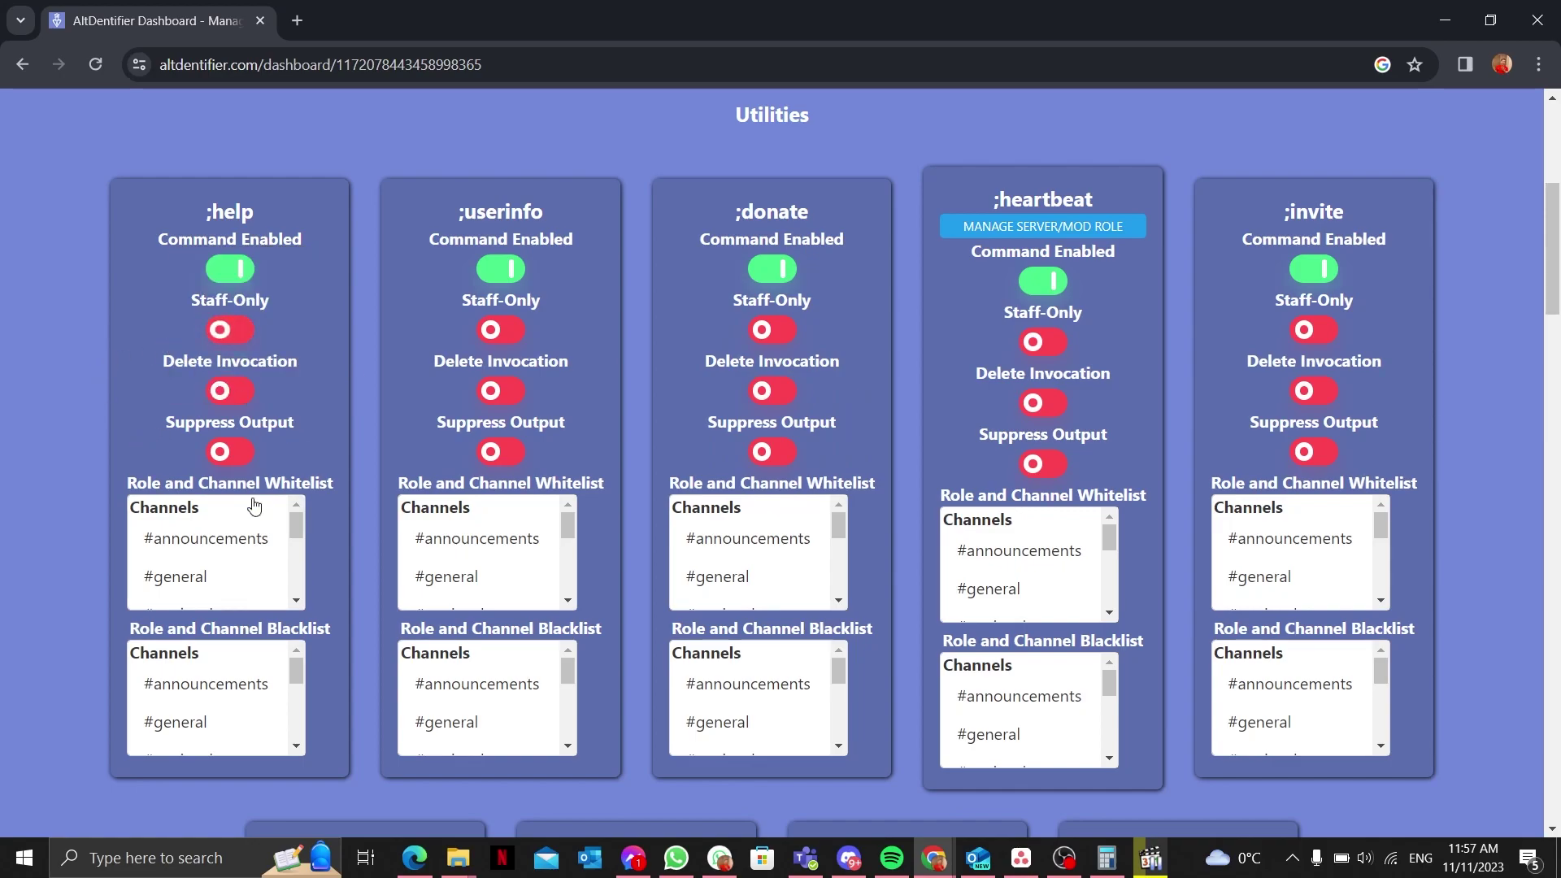
scroll(250, 520, up, 3)
scroll(543, 435, down, 5)
scroll(543, 439, down, 15)
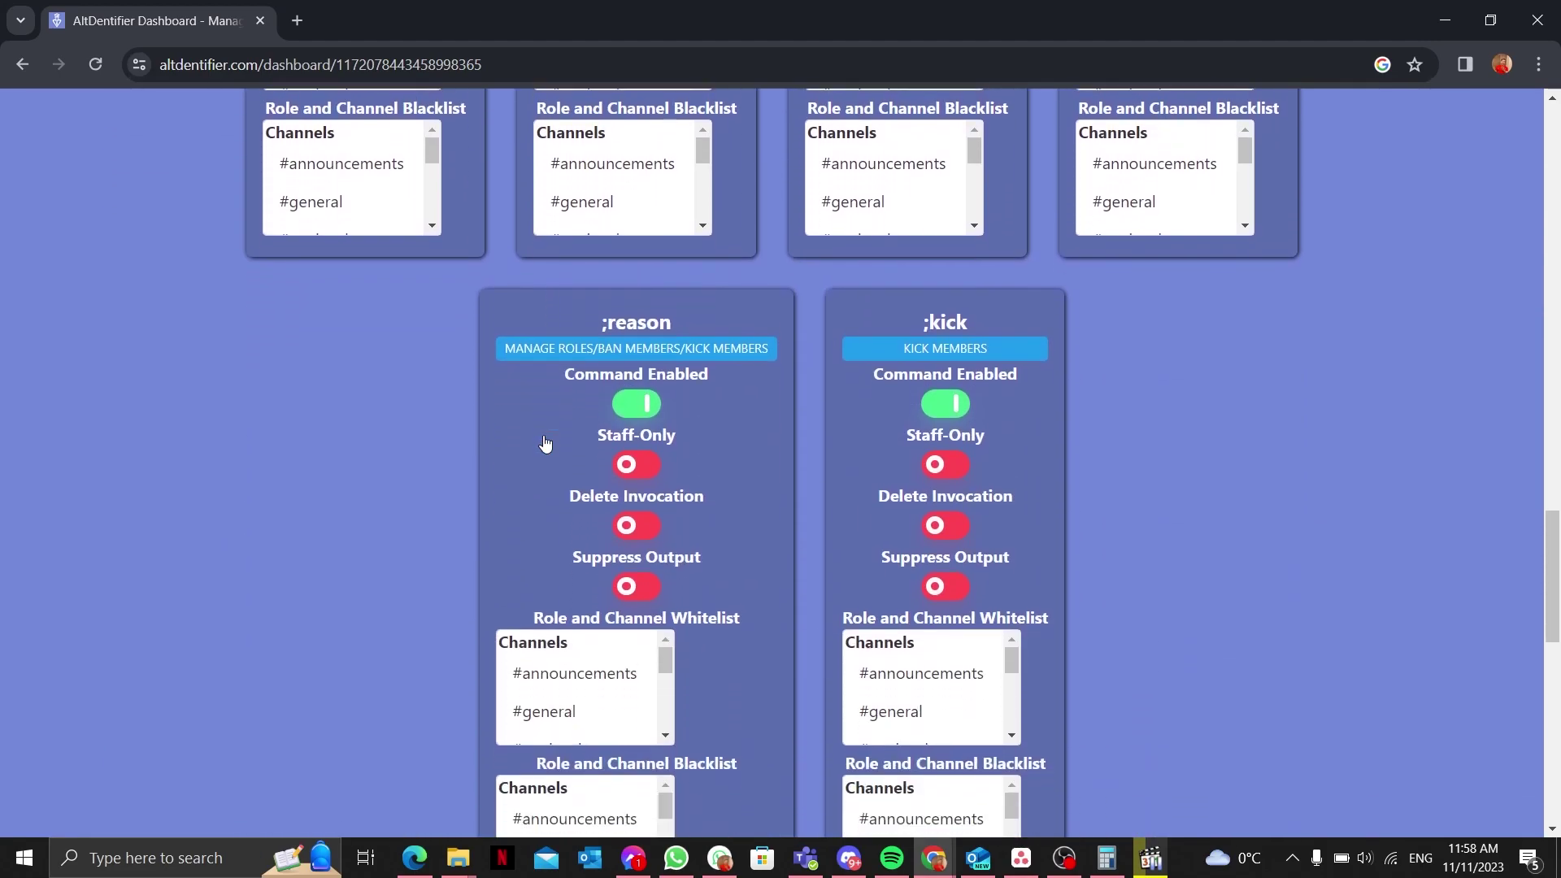
scroll(544, 441, up, 10)
scroll(544, 441, up, 20)
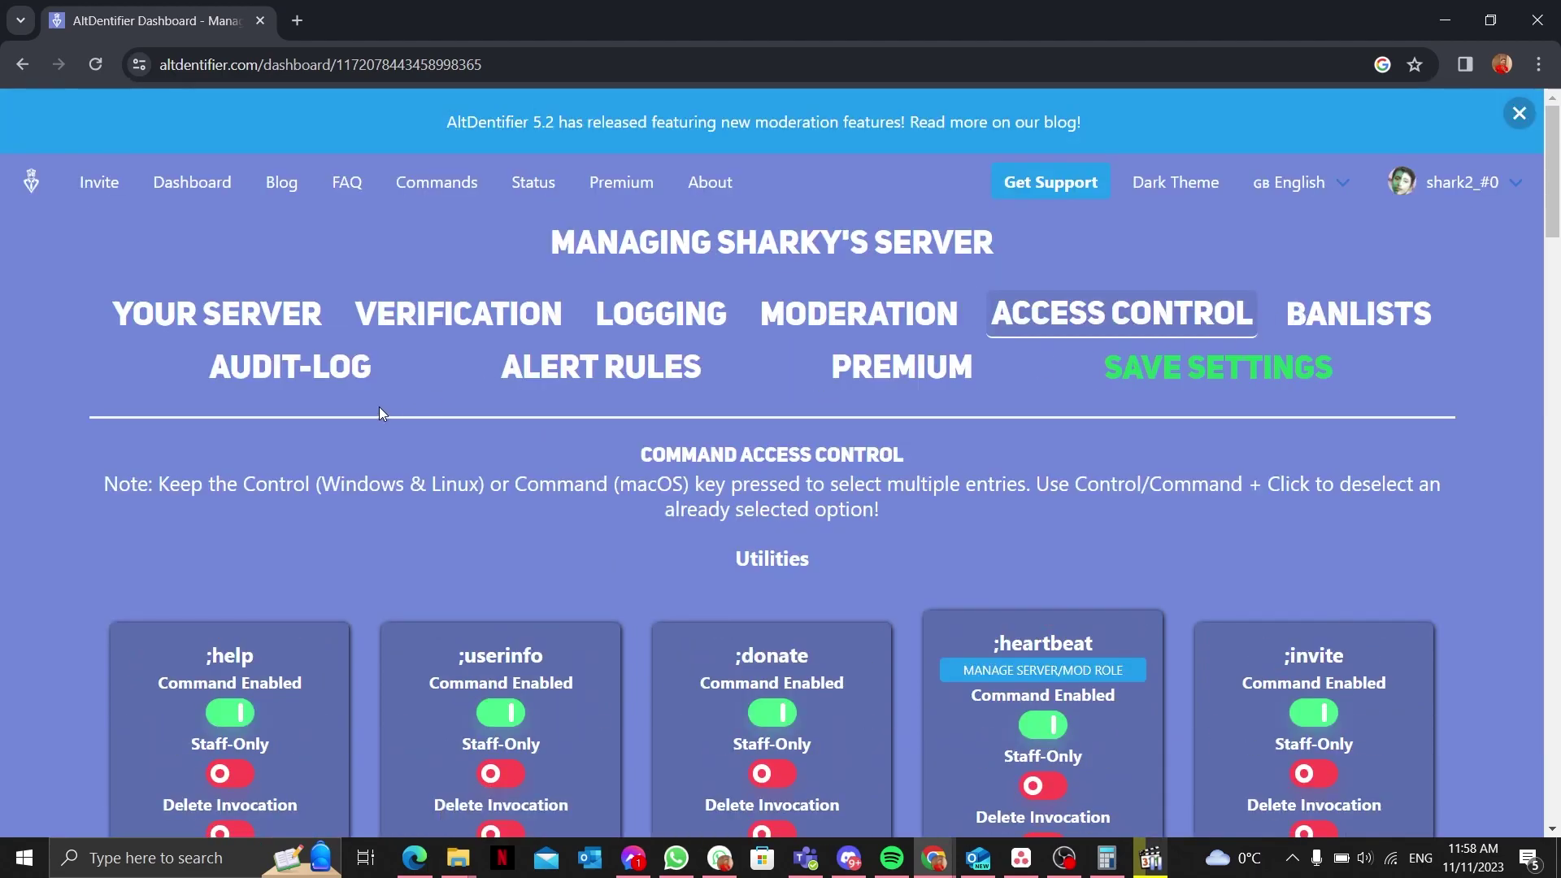
Open the Alert Rules settings from the dashboard.
click(290, 366)
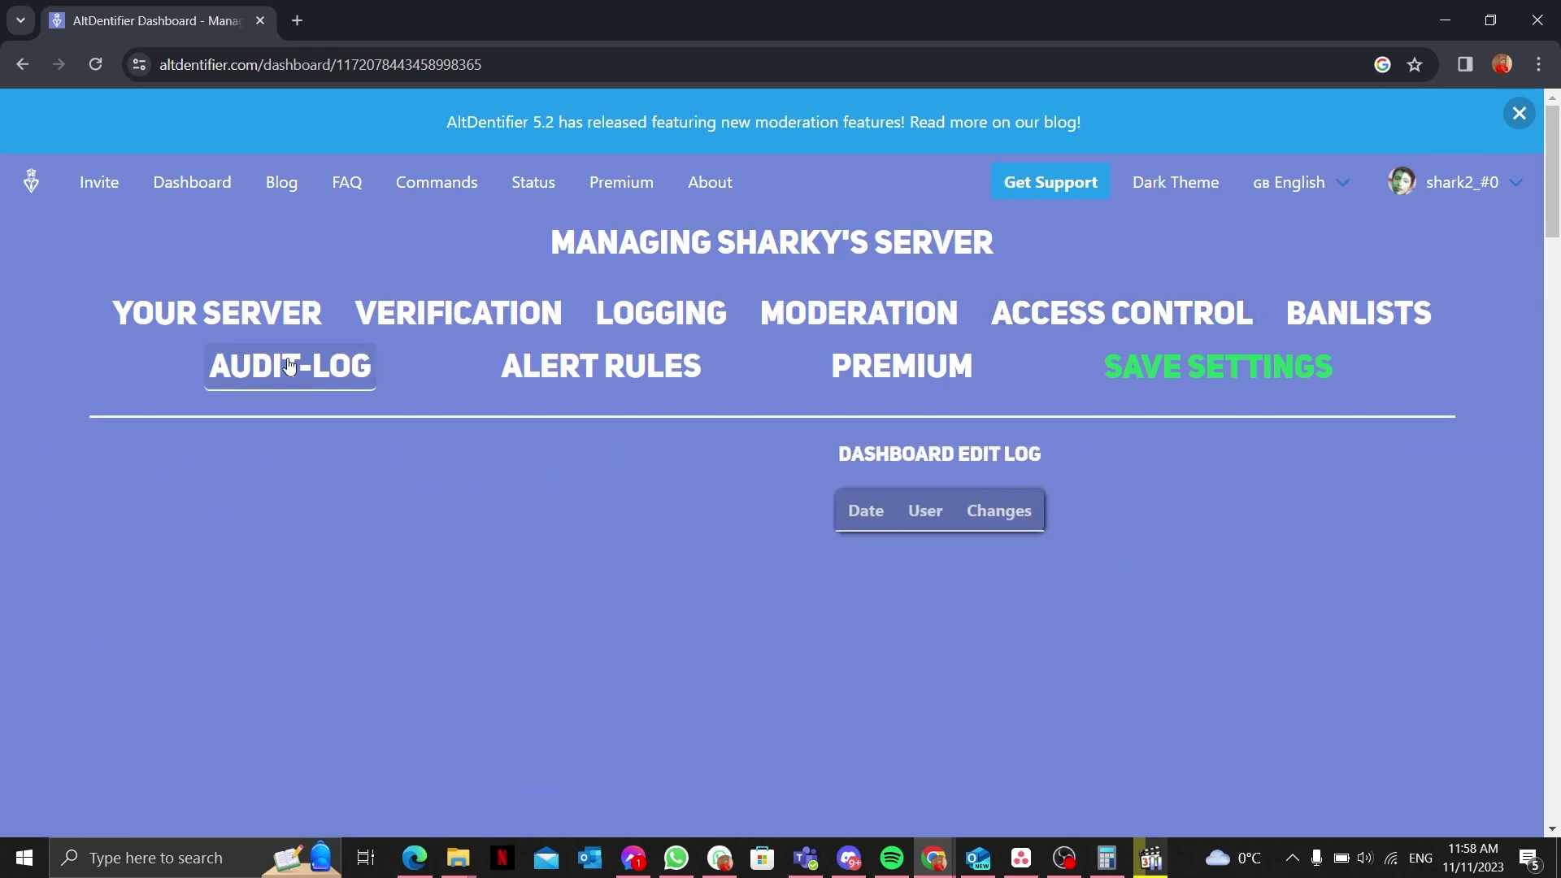
click(513, 387)
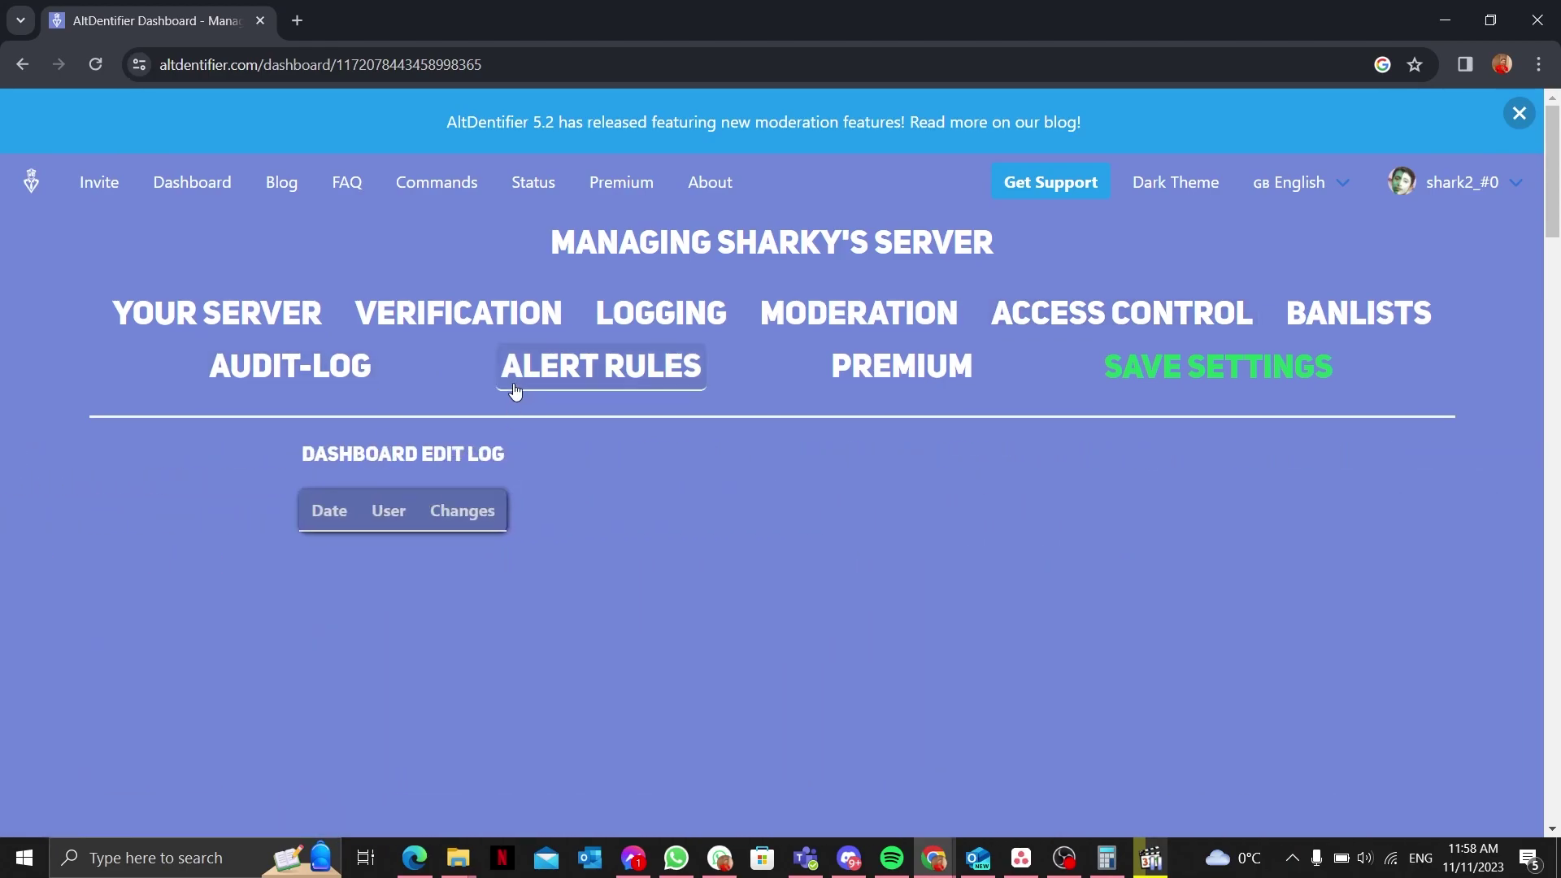
scroll(642, 696, down, 4)
scroll(642, 696, up, 4)
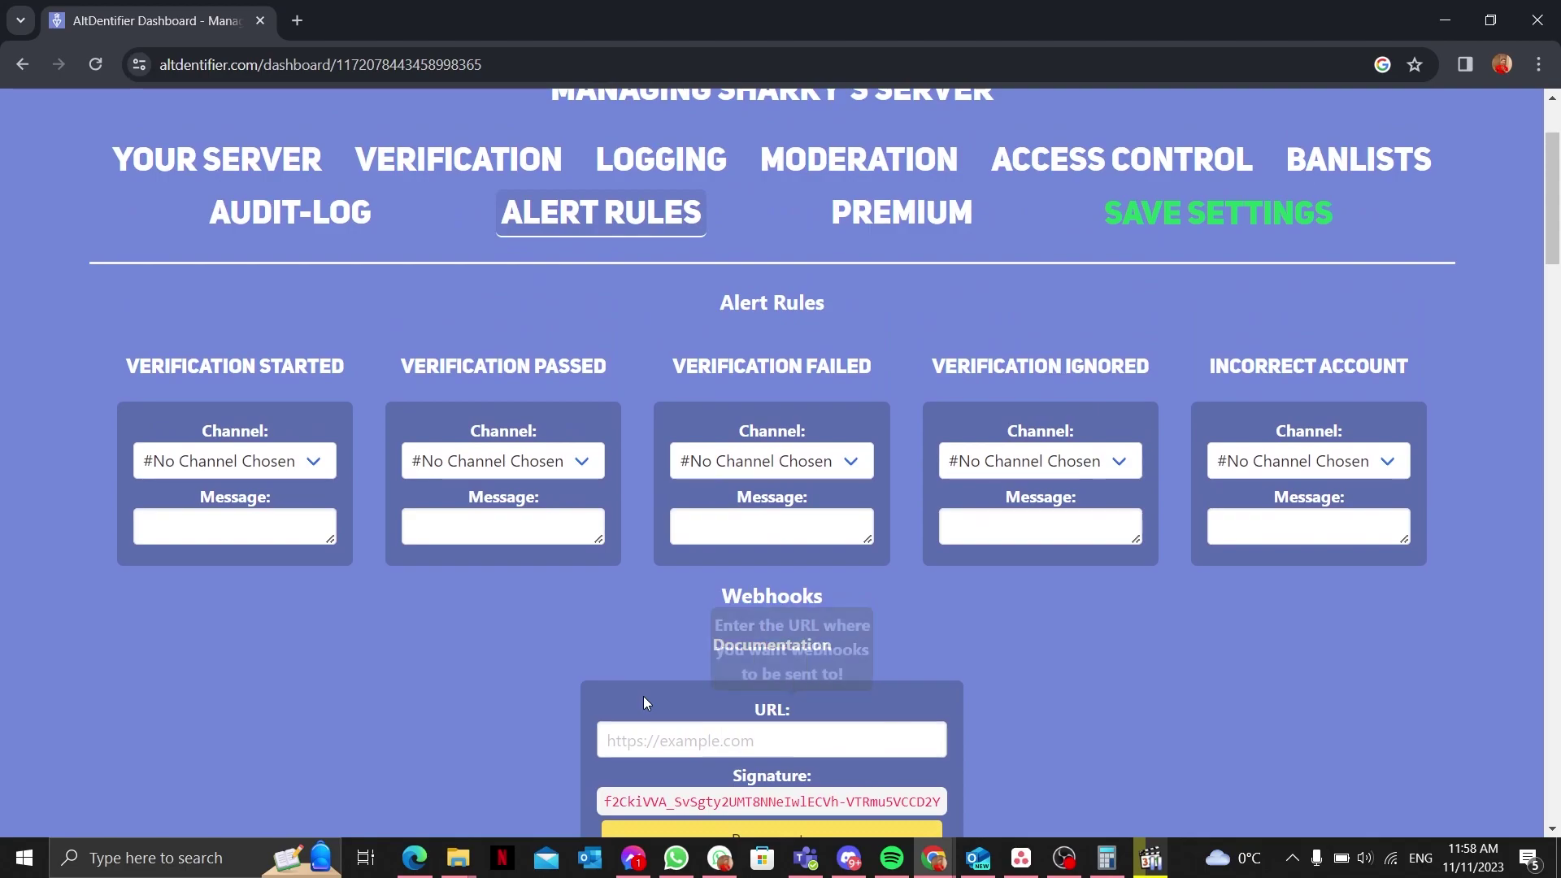
scroll(309, 577, down, 2)
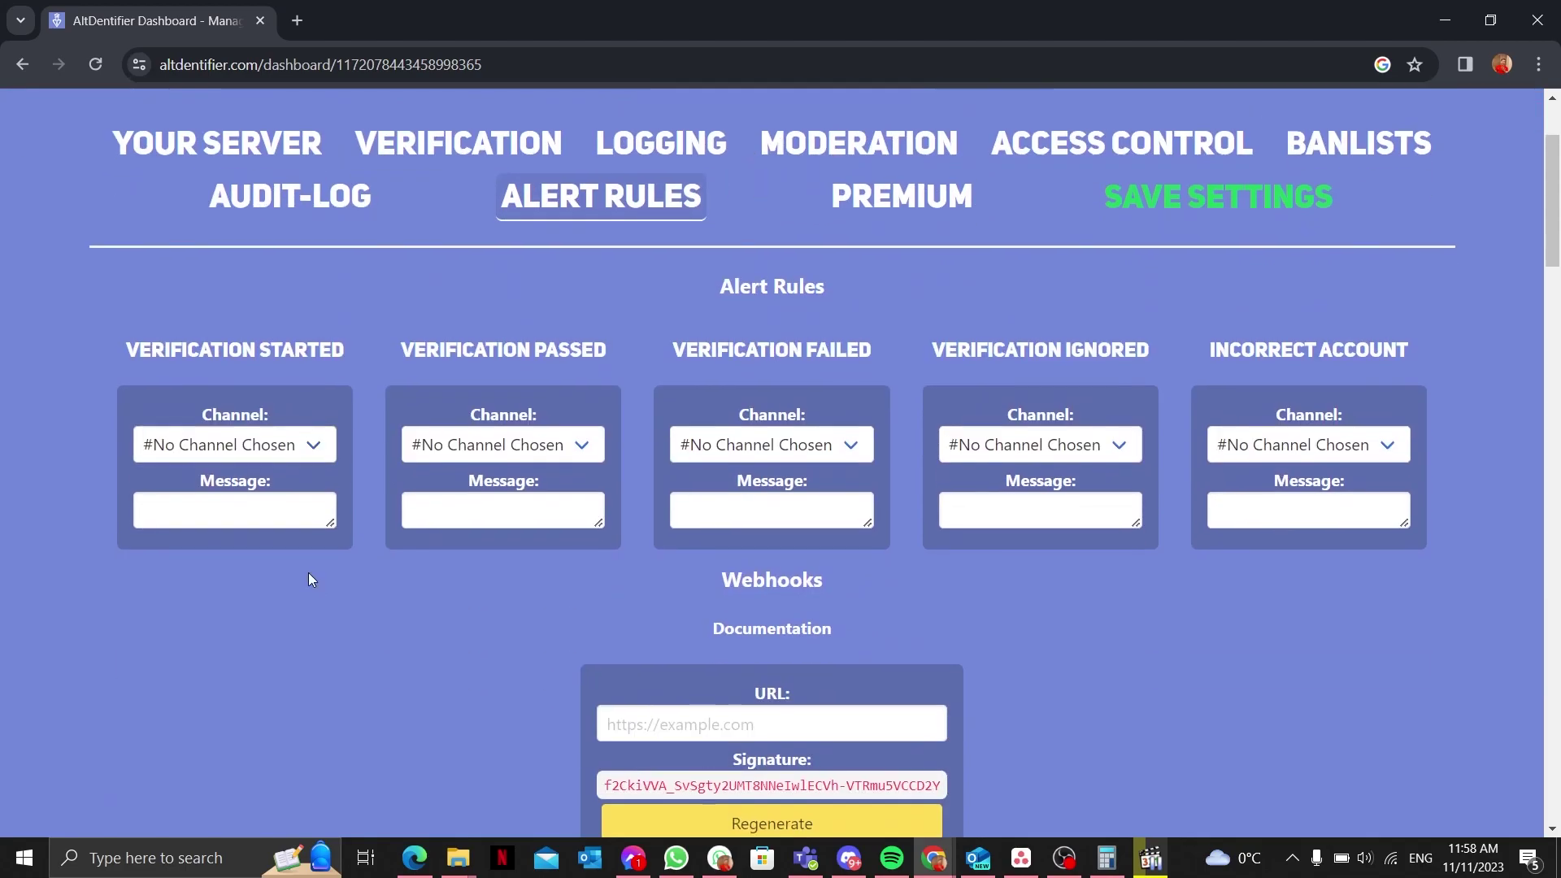
Route Verification Started alerts to #altidentifier_logs with a 'verification has been started' message.
click(293, 443)
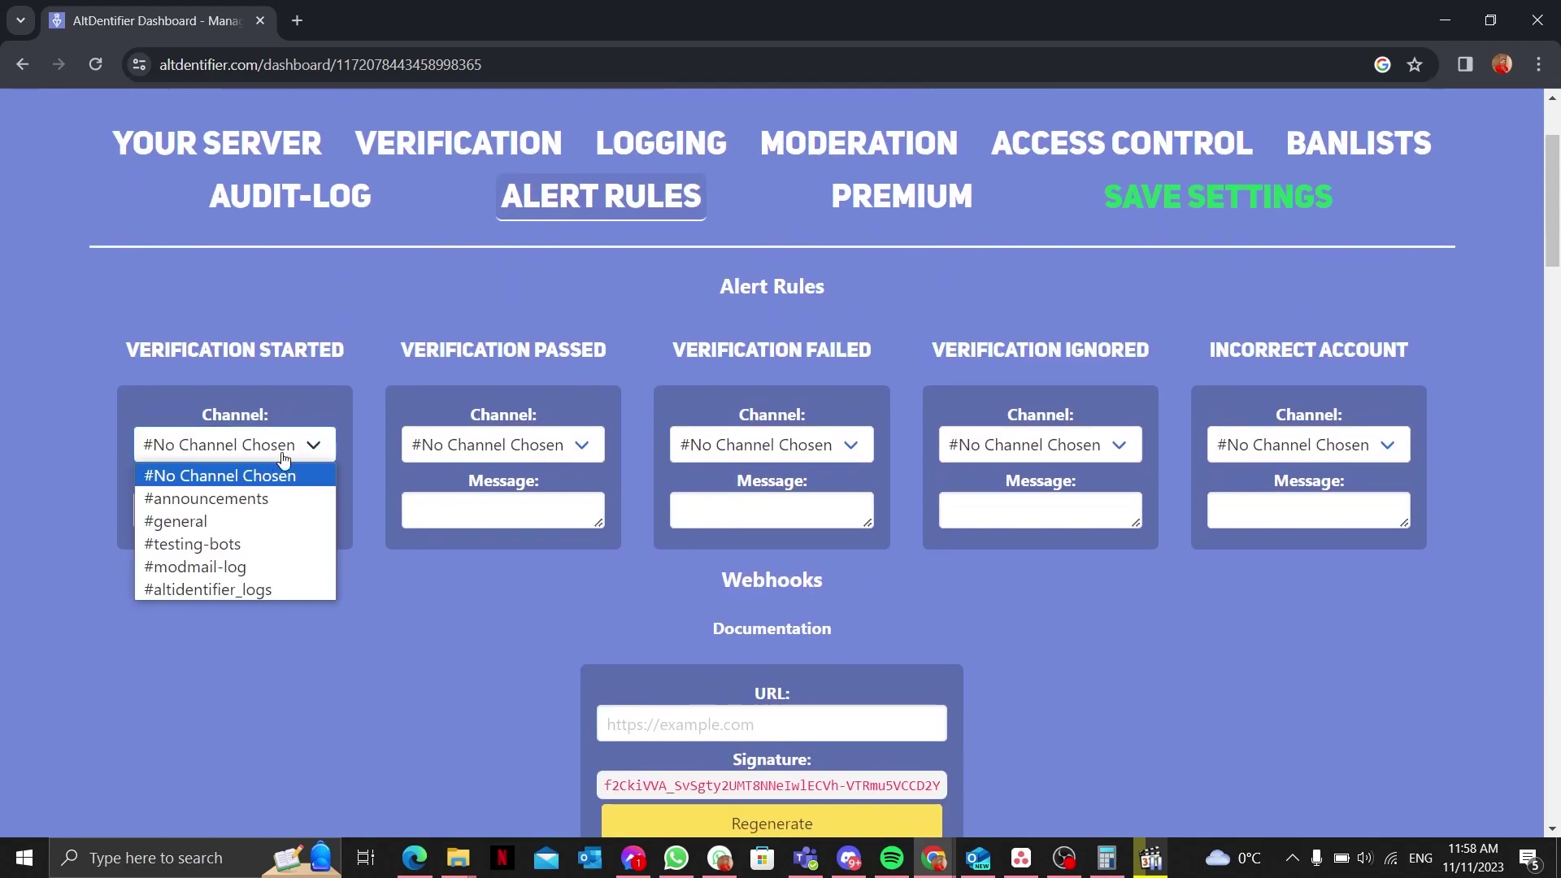
click(258, 595)
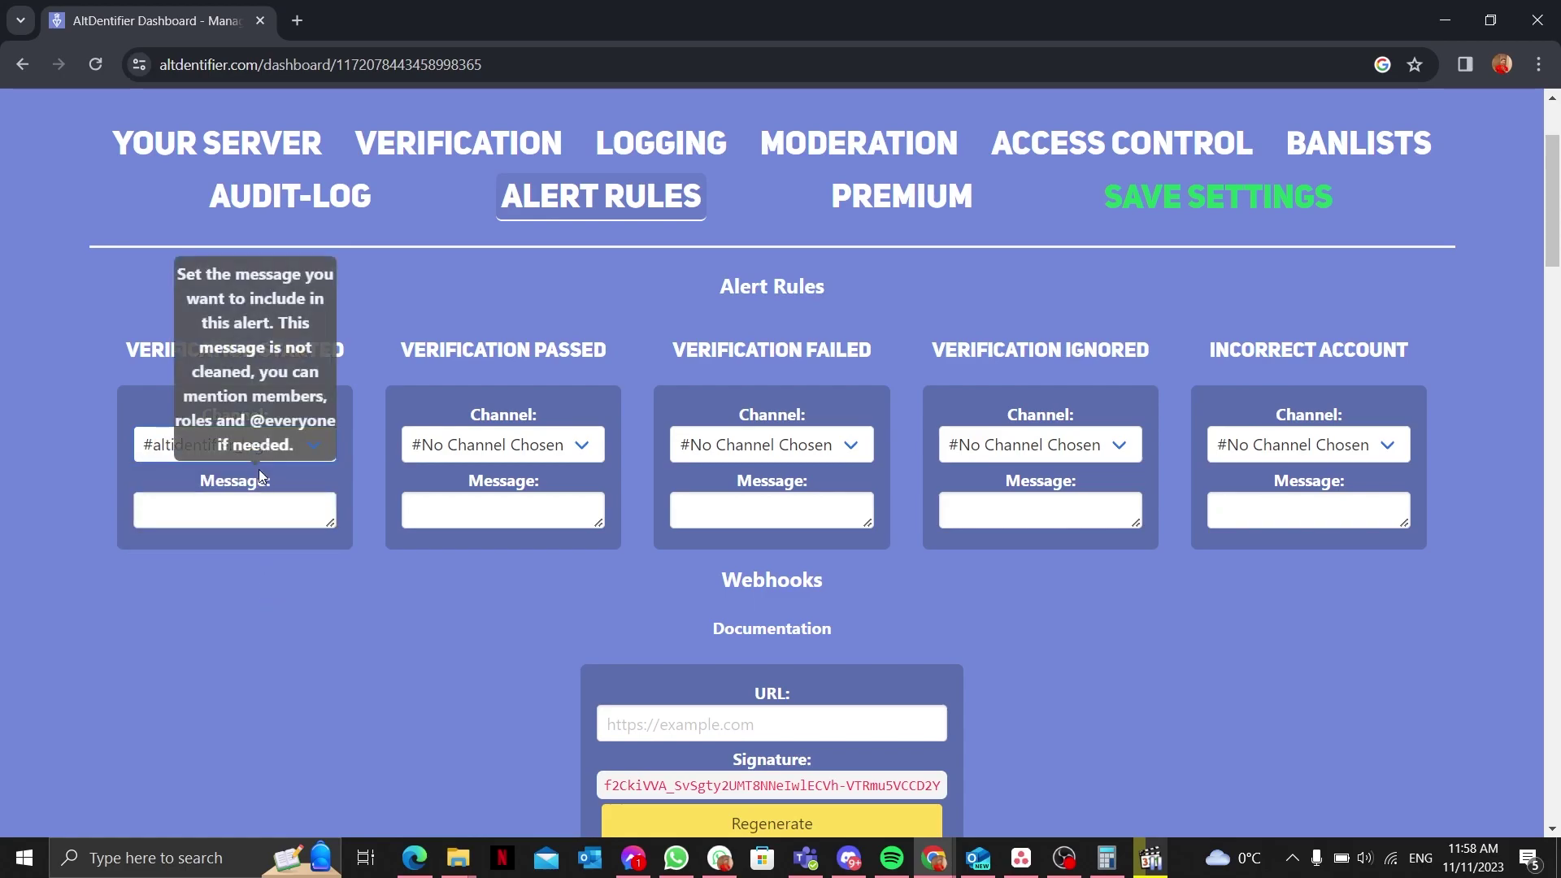
click(262, 522)
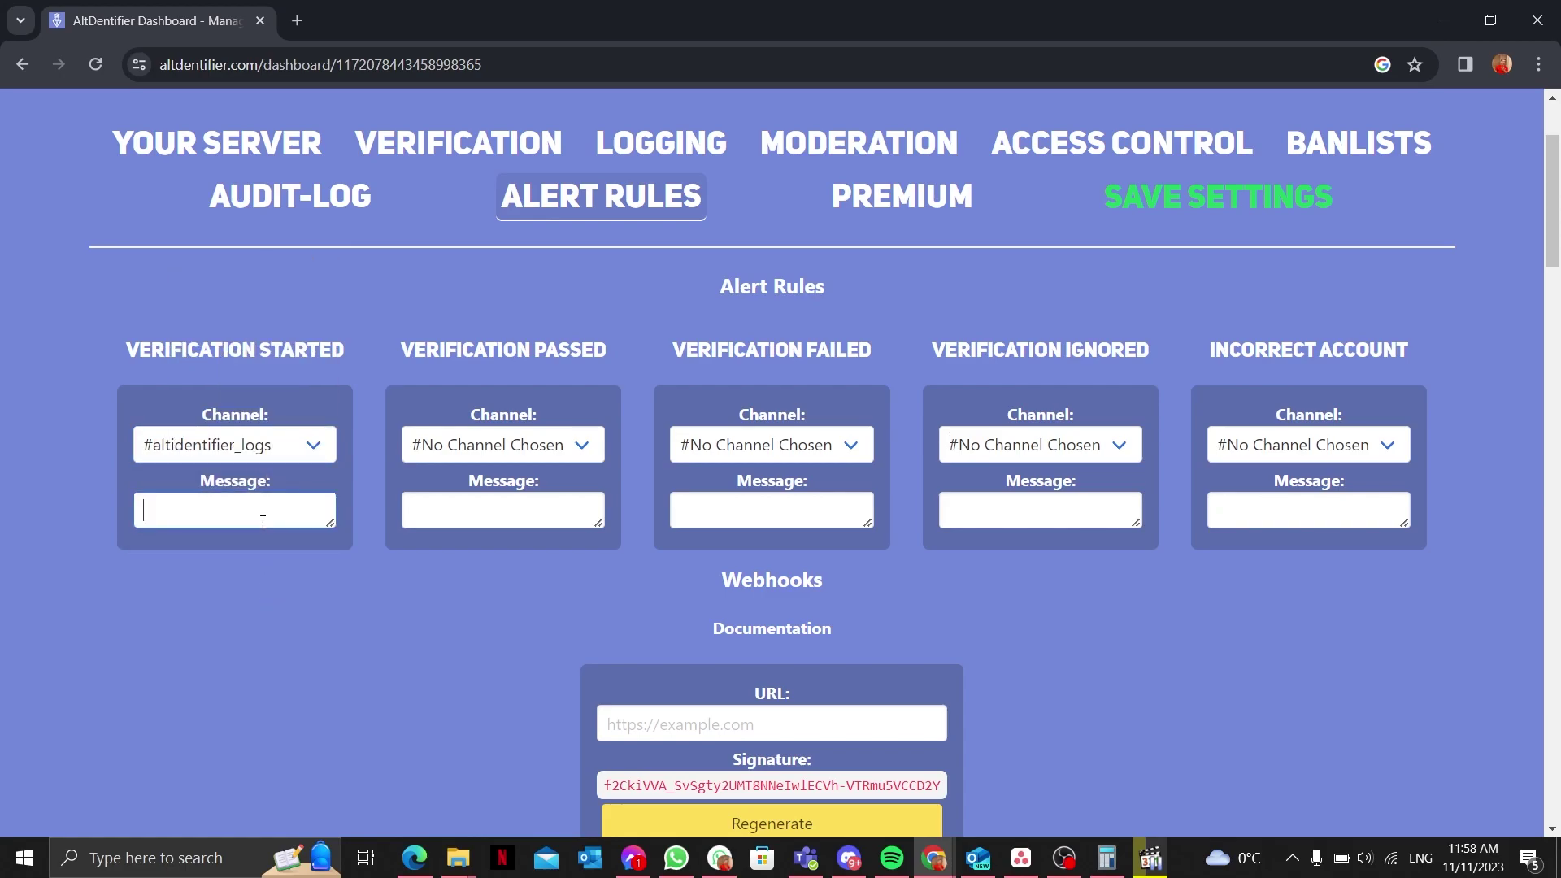
text(The memober)
key(BackSpace)
key(BackSpace)
key(BackSpace)
key(BackSpace)
text(ber are)
key(BackSpace)
key(BackSpace)
key(BackSpace)
text(e)
key(BackSpace)
text(verification has been started)
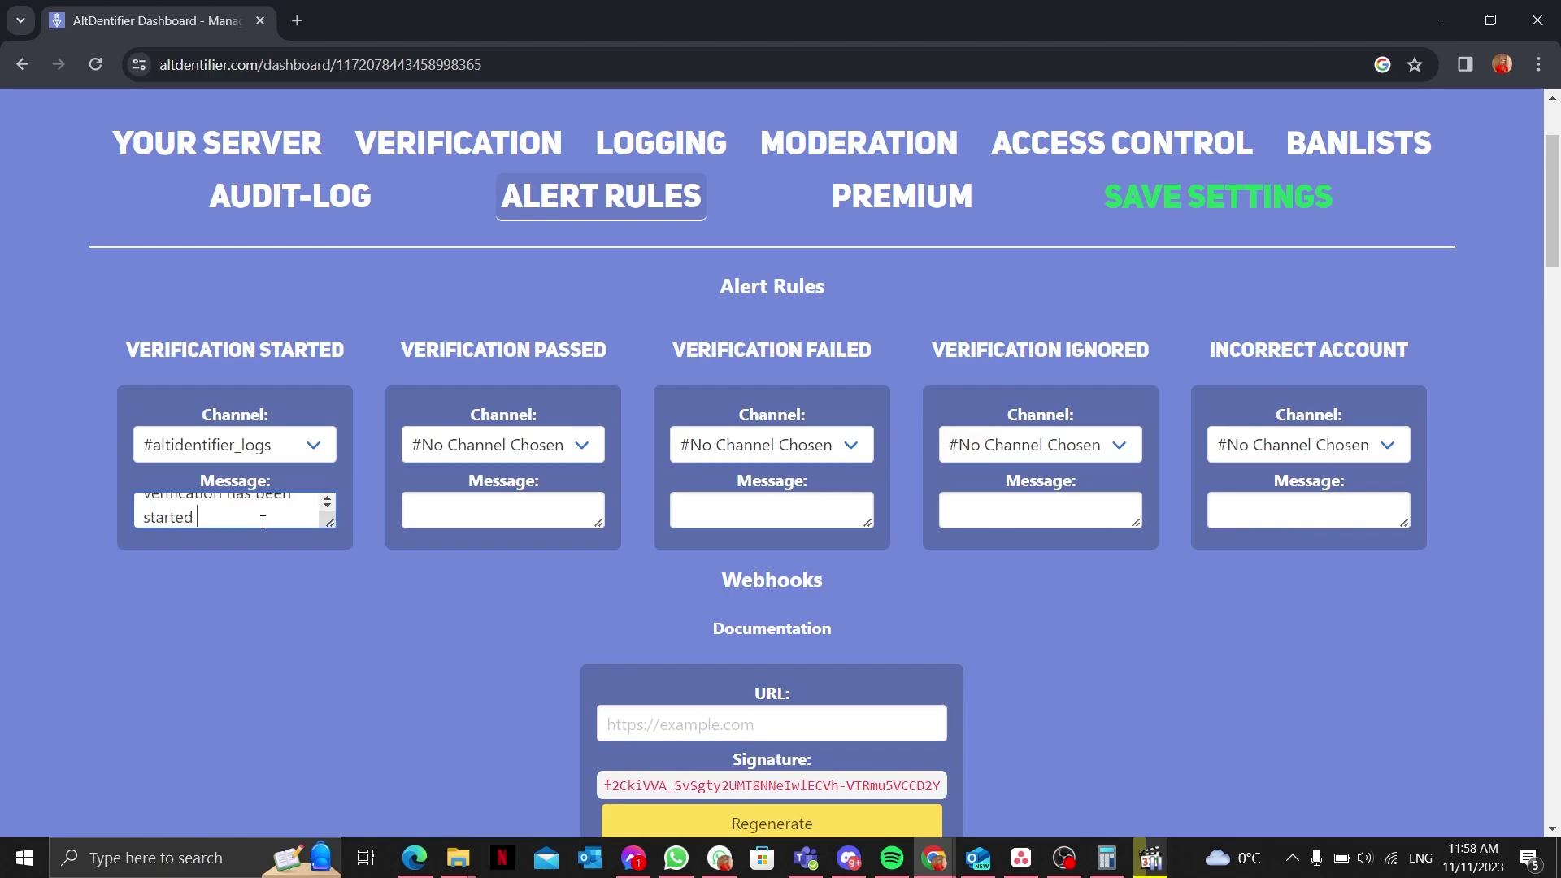
Route Verification Passed alerts to #altidentifier_logs with 'Member has passed the verification'.
click(498, 445)
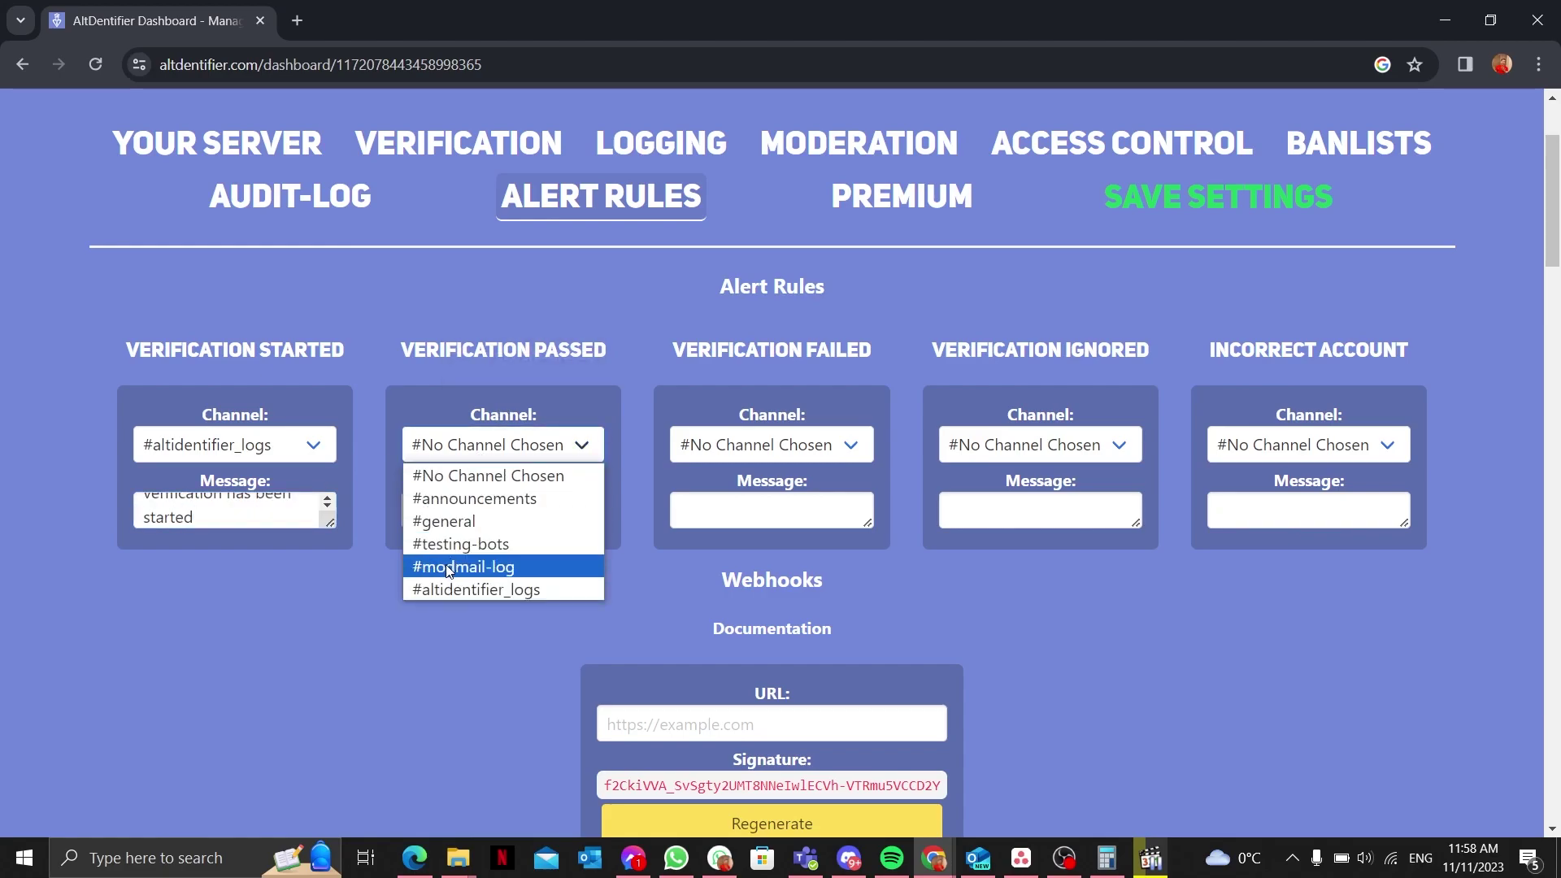
click(453, 590)
click(460, 521)
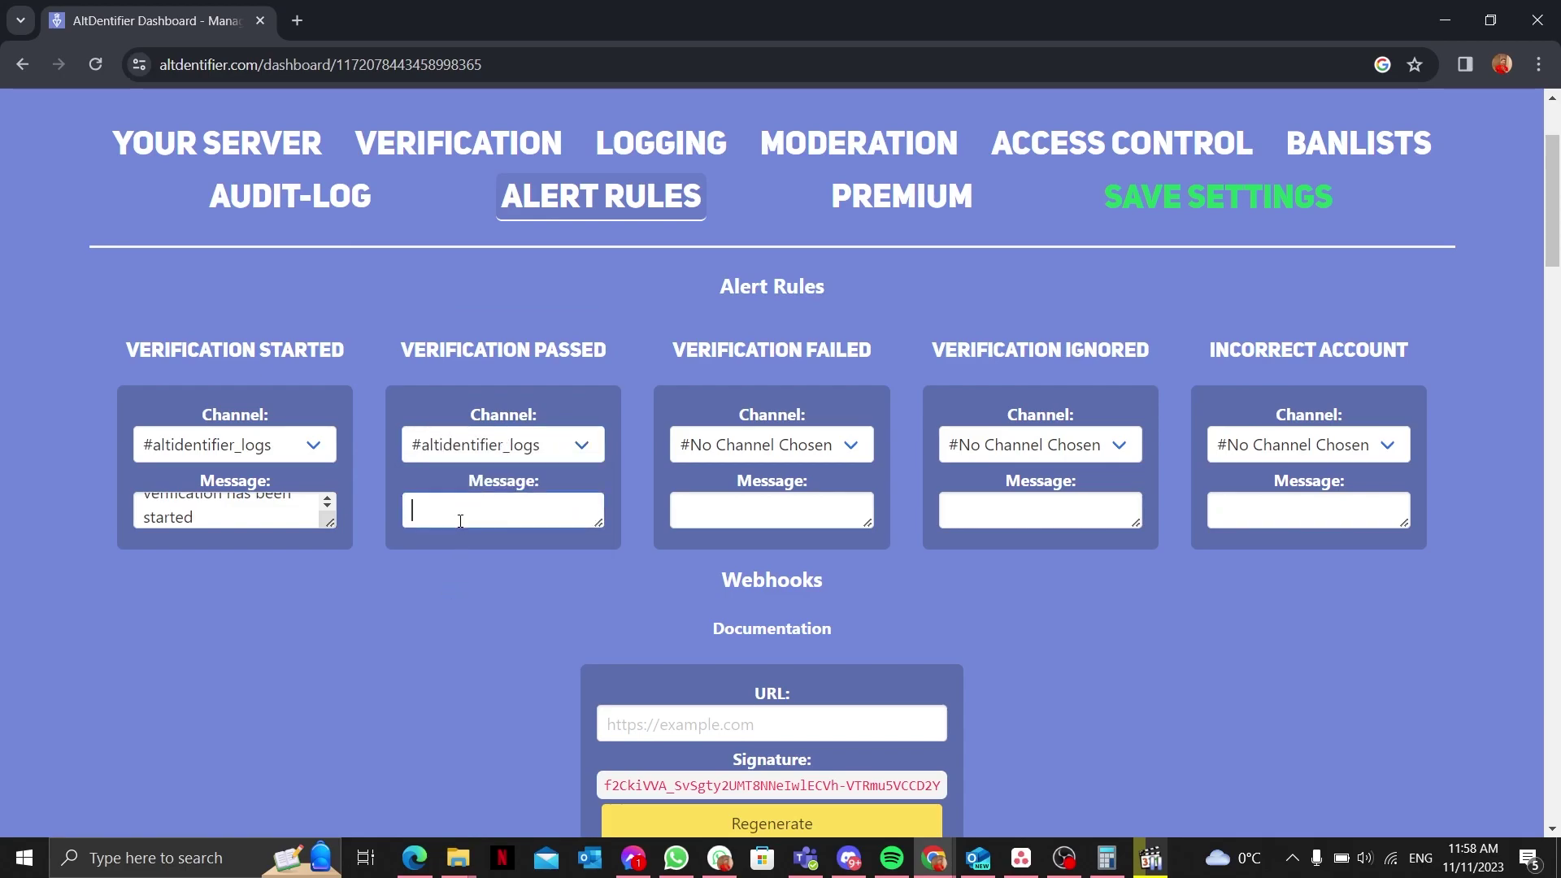
text(M)
key(BackSpace)
text(Member has passed the verification)
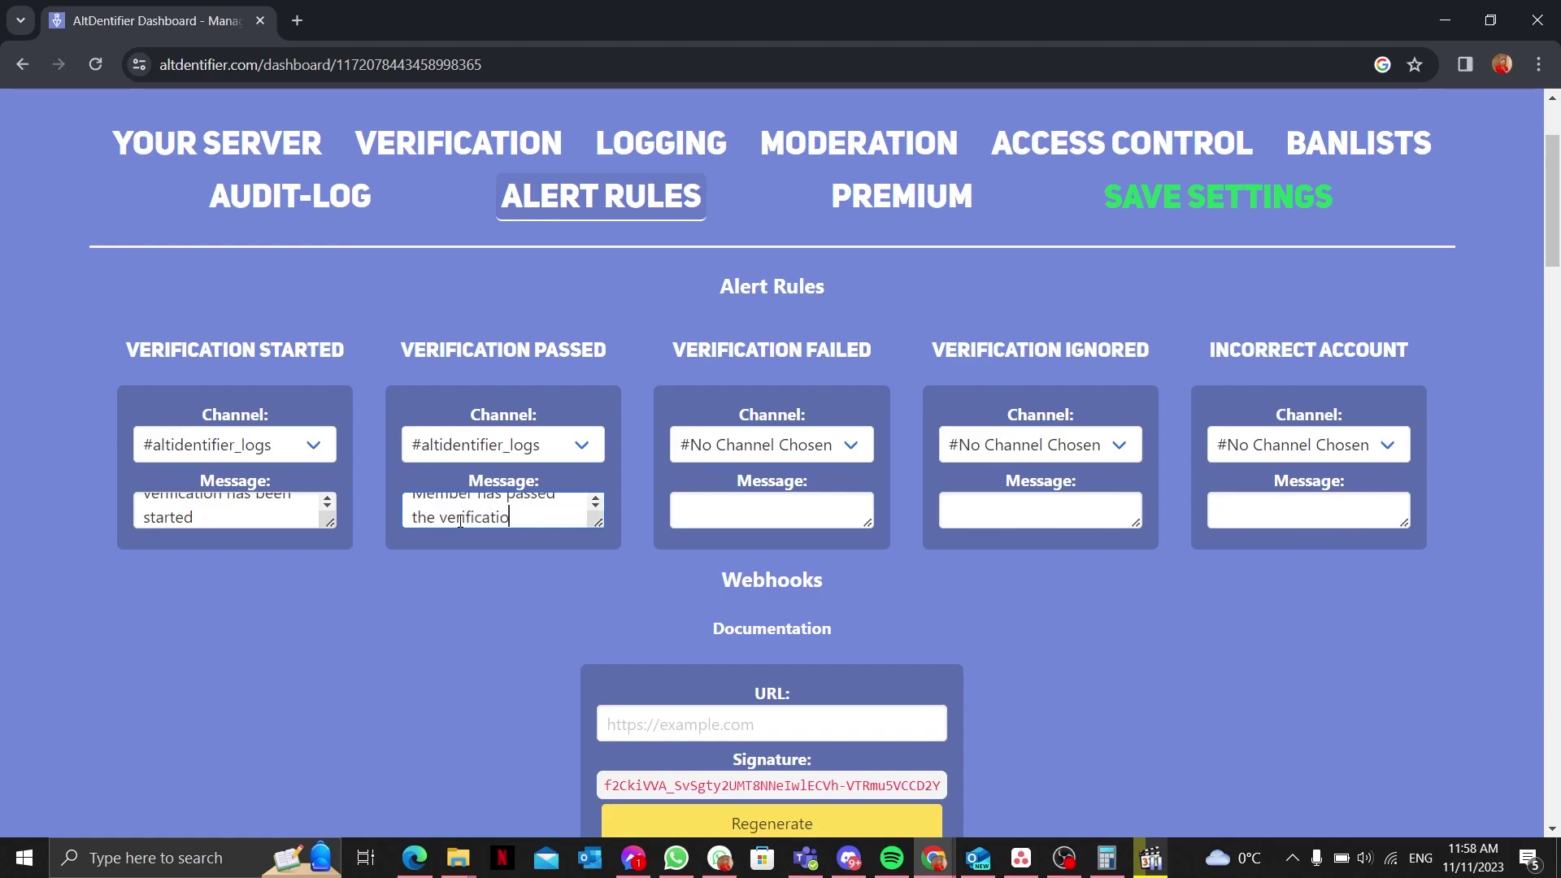
Route Verification Failed alerts to #altidentifier_logs with 'Oh no verification failed'.
click(733, 447)
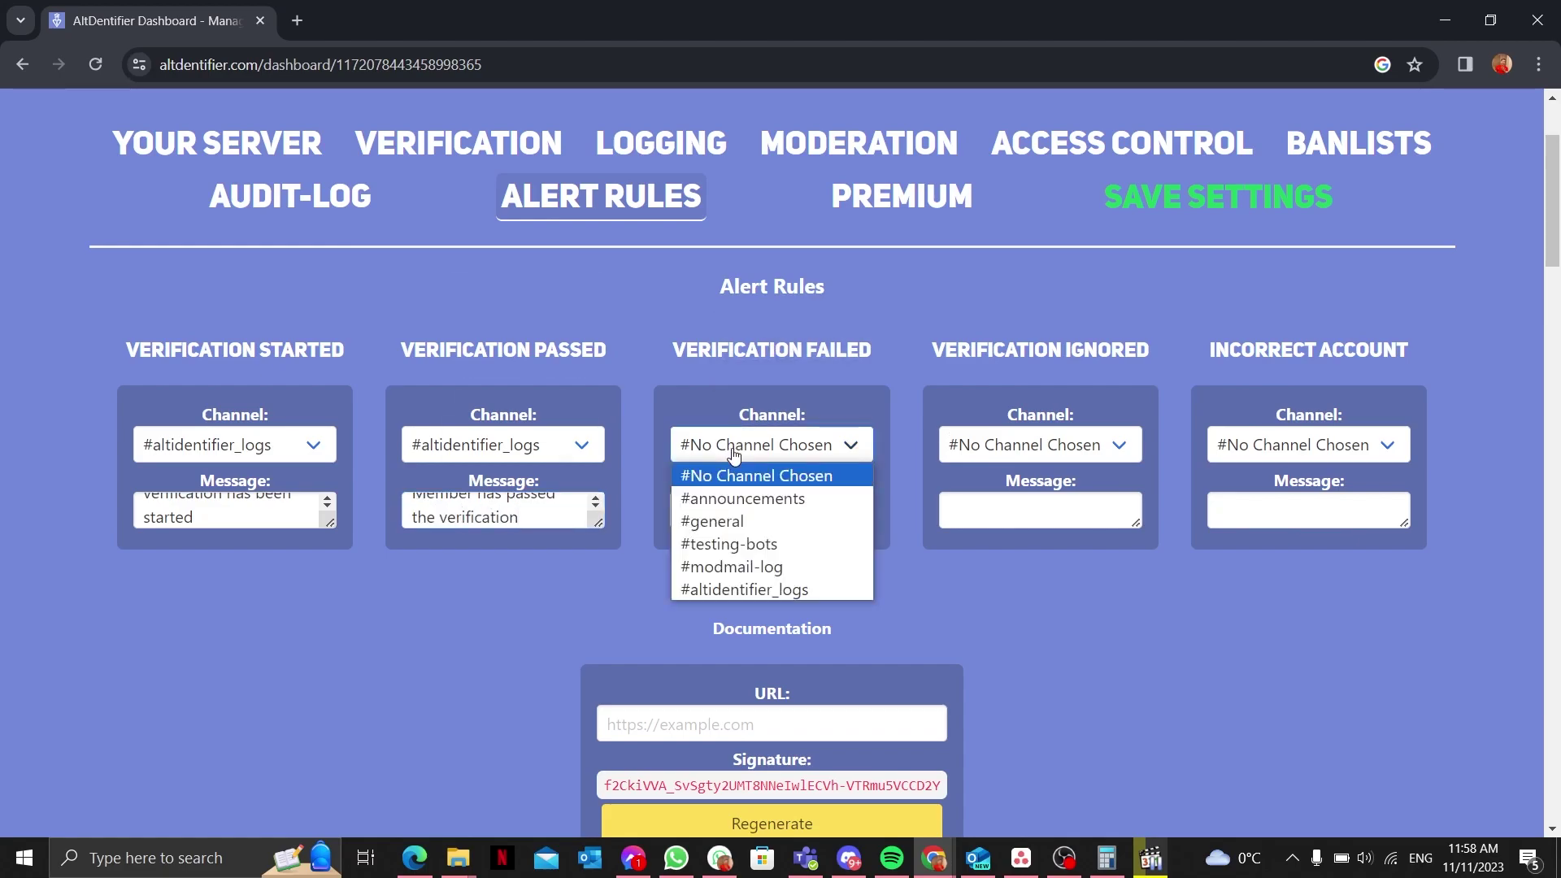
click(740, 590)
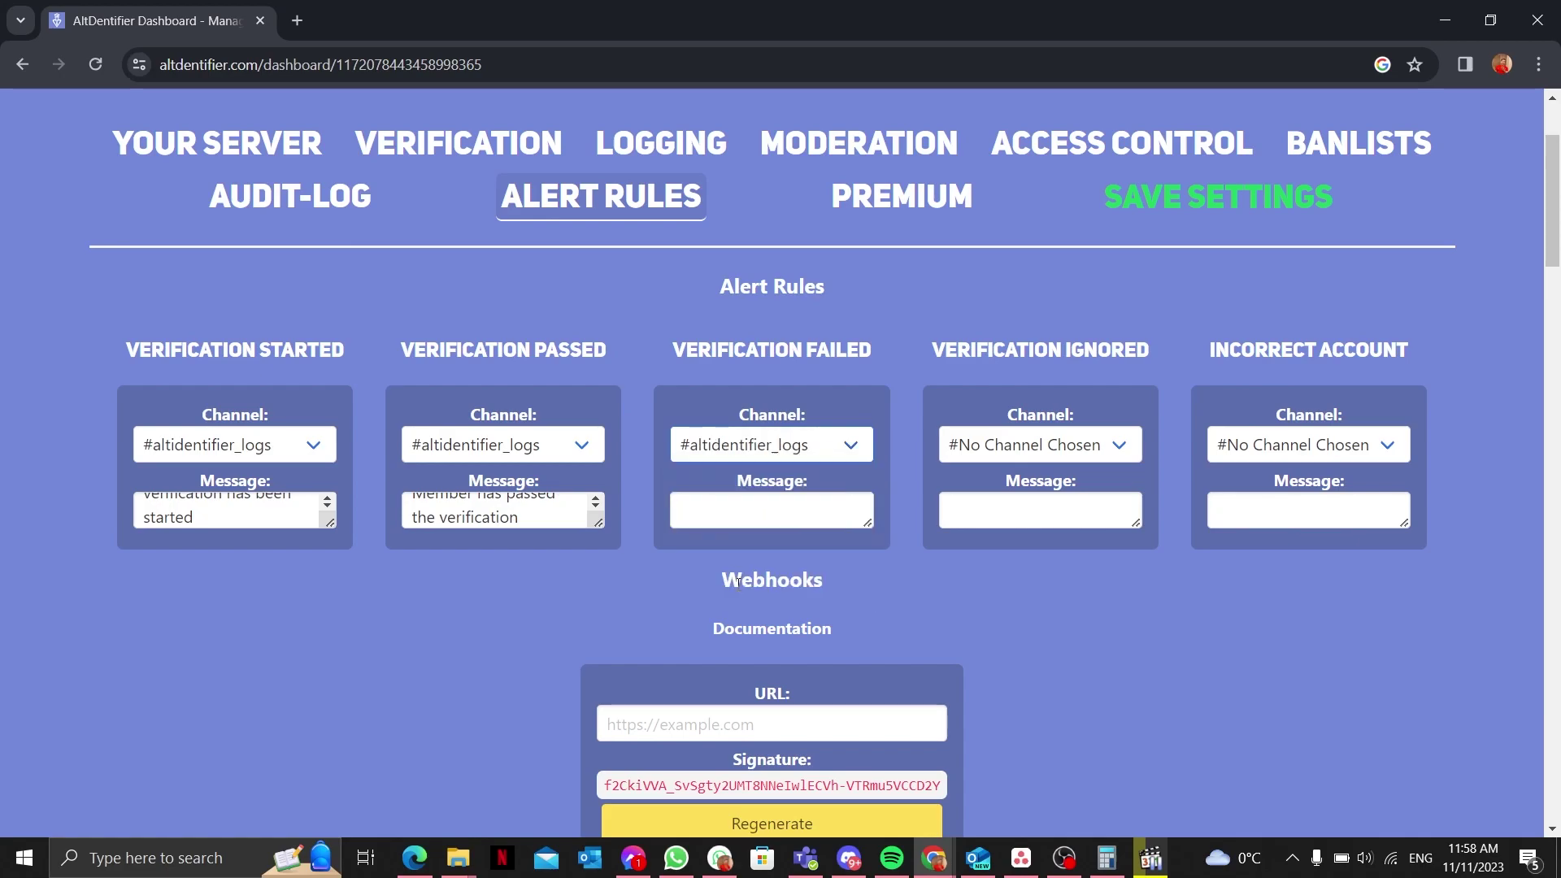
click(755, 520)
text(Oh no )
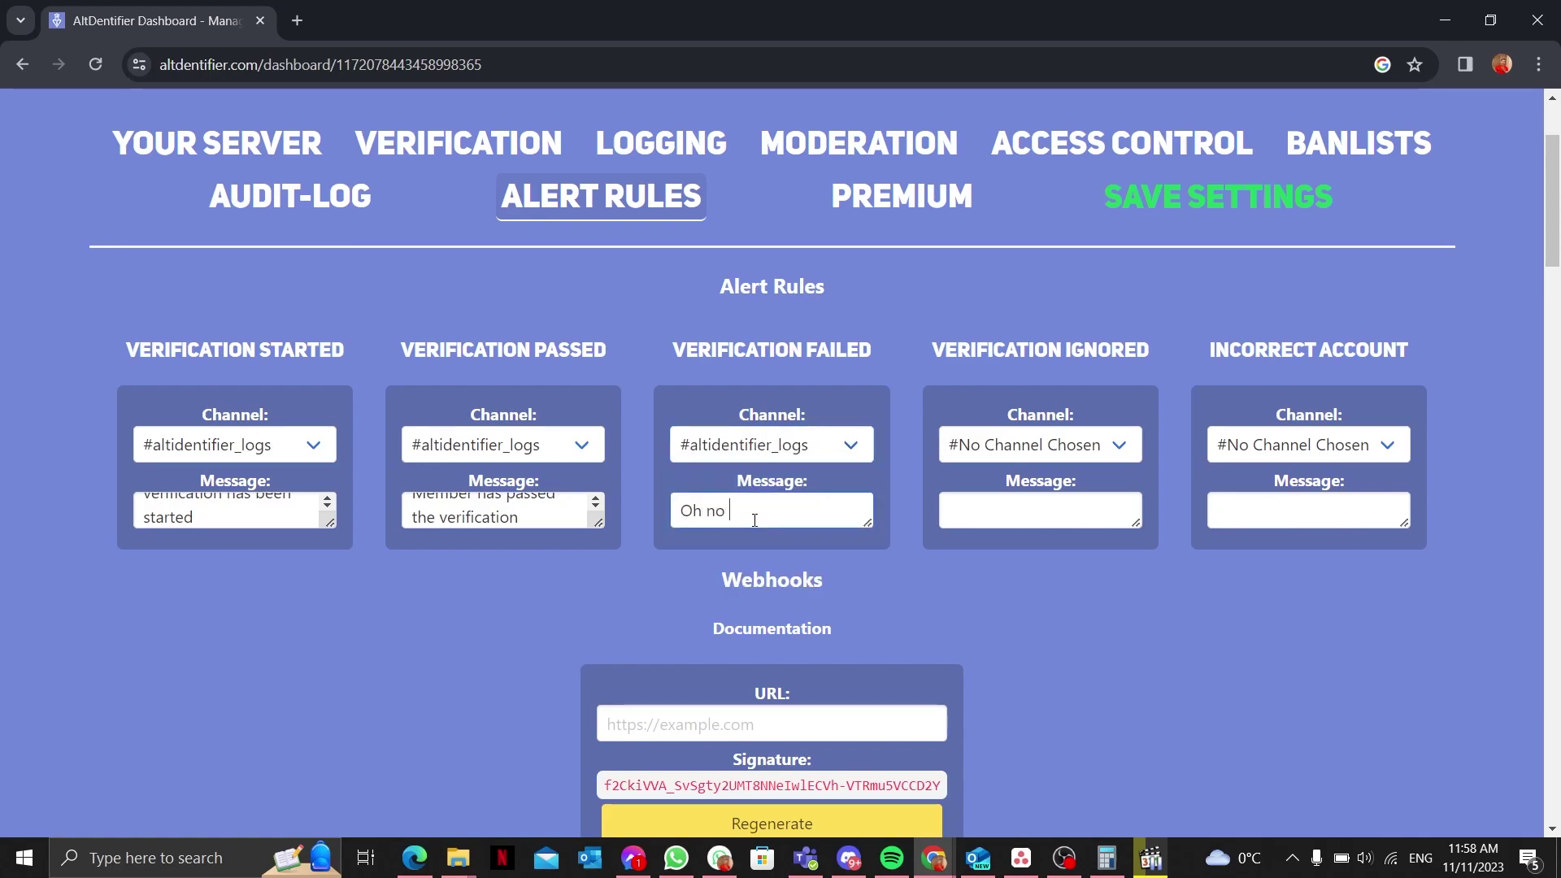
text(verification failed)
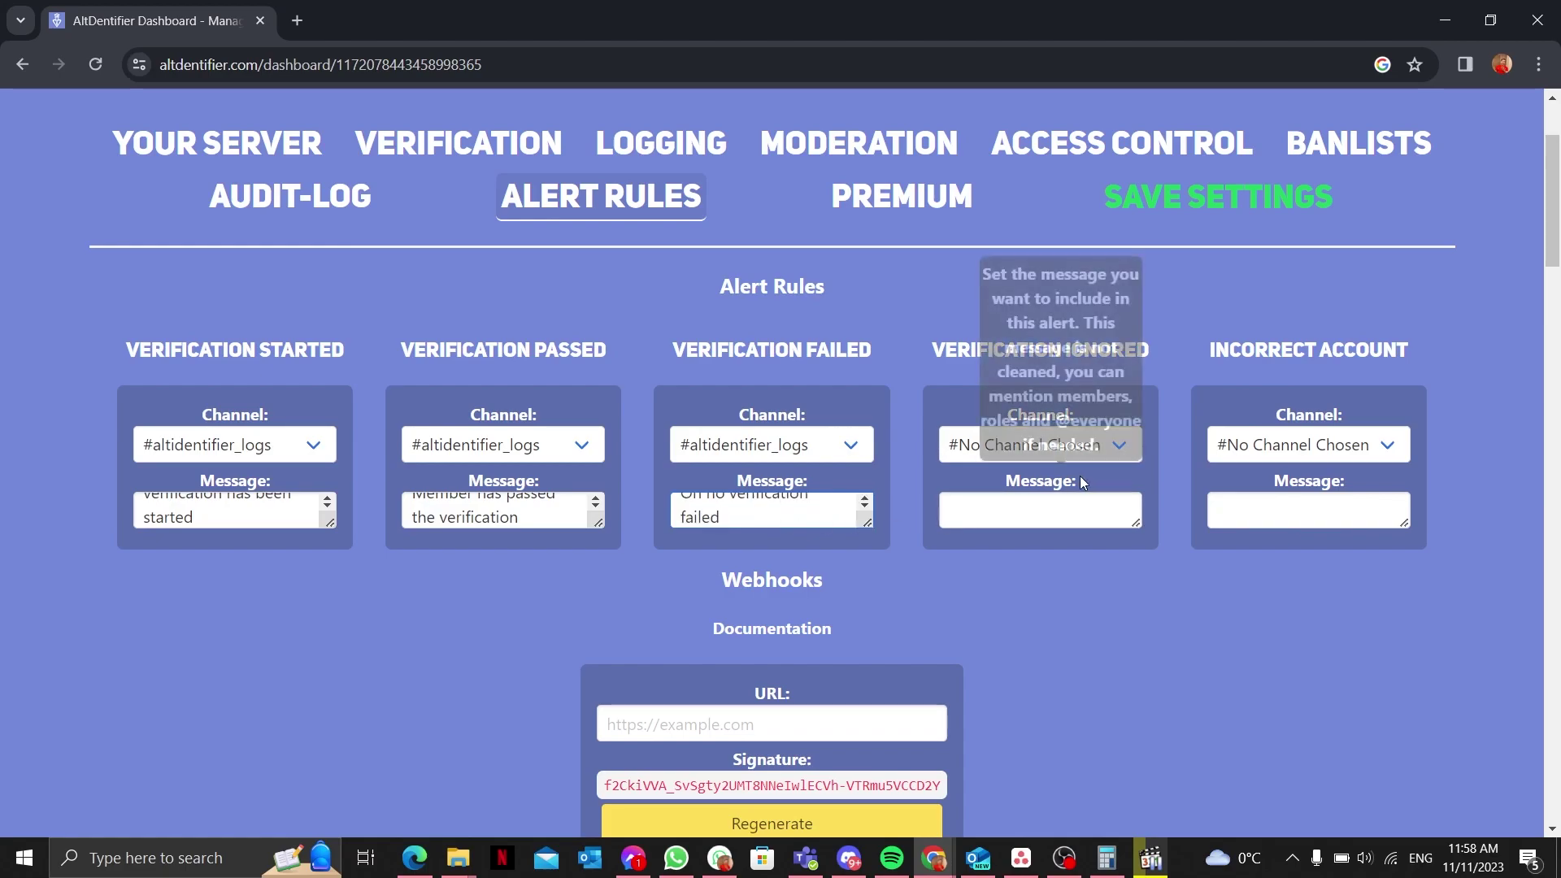
Save the alert rule settings and confirm the success message before switching to Discord.
scroll(1195, 374, down, 2)
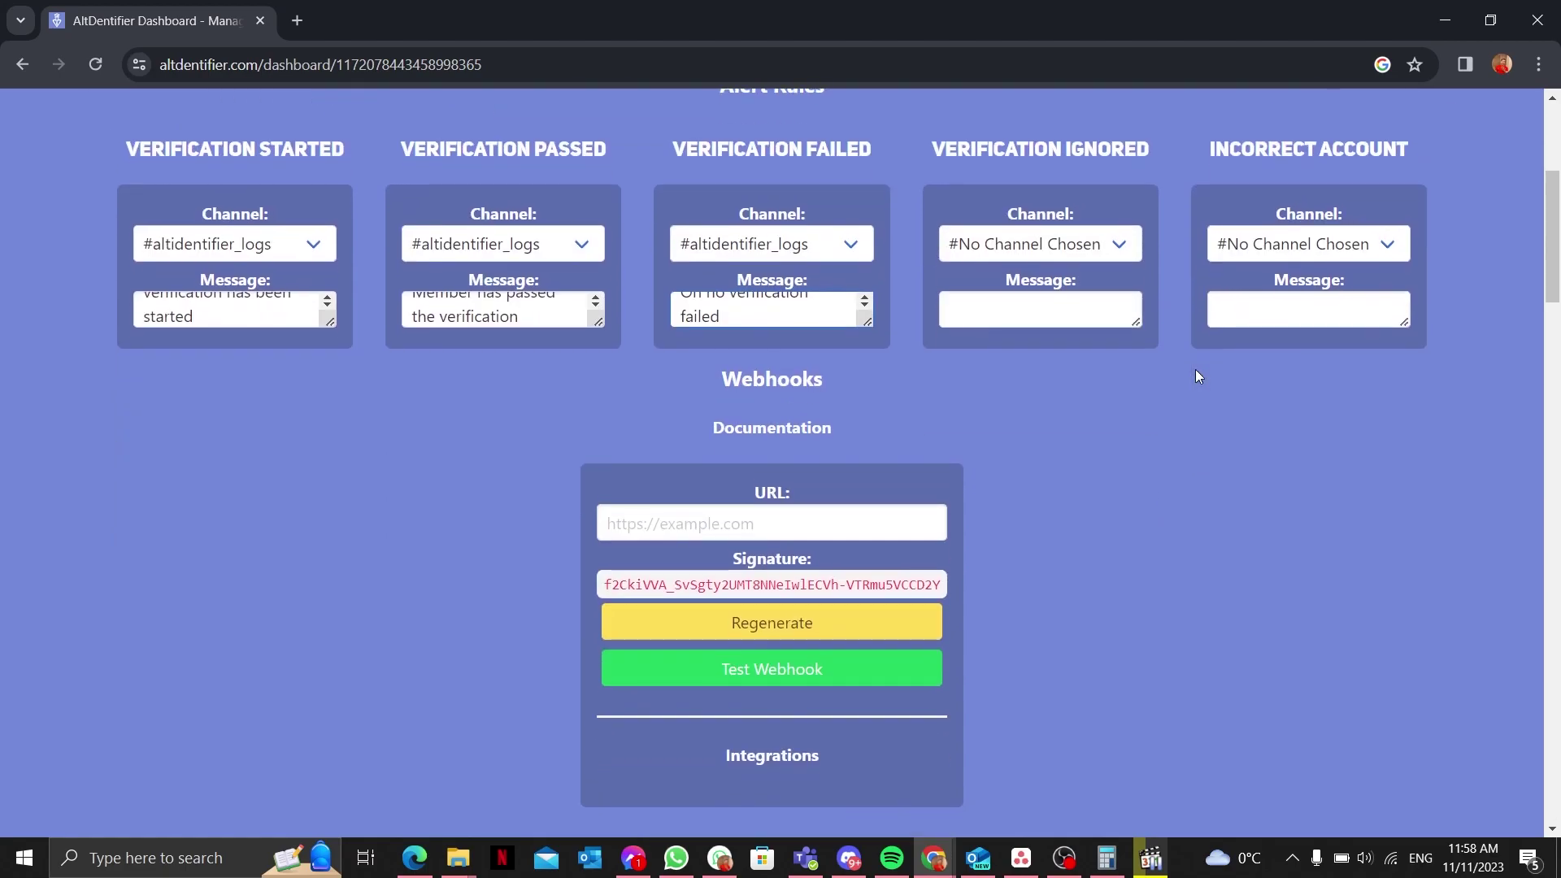
scroll(1195, 371, up, 4)
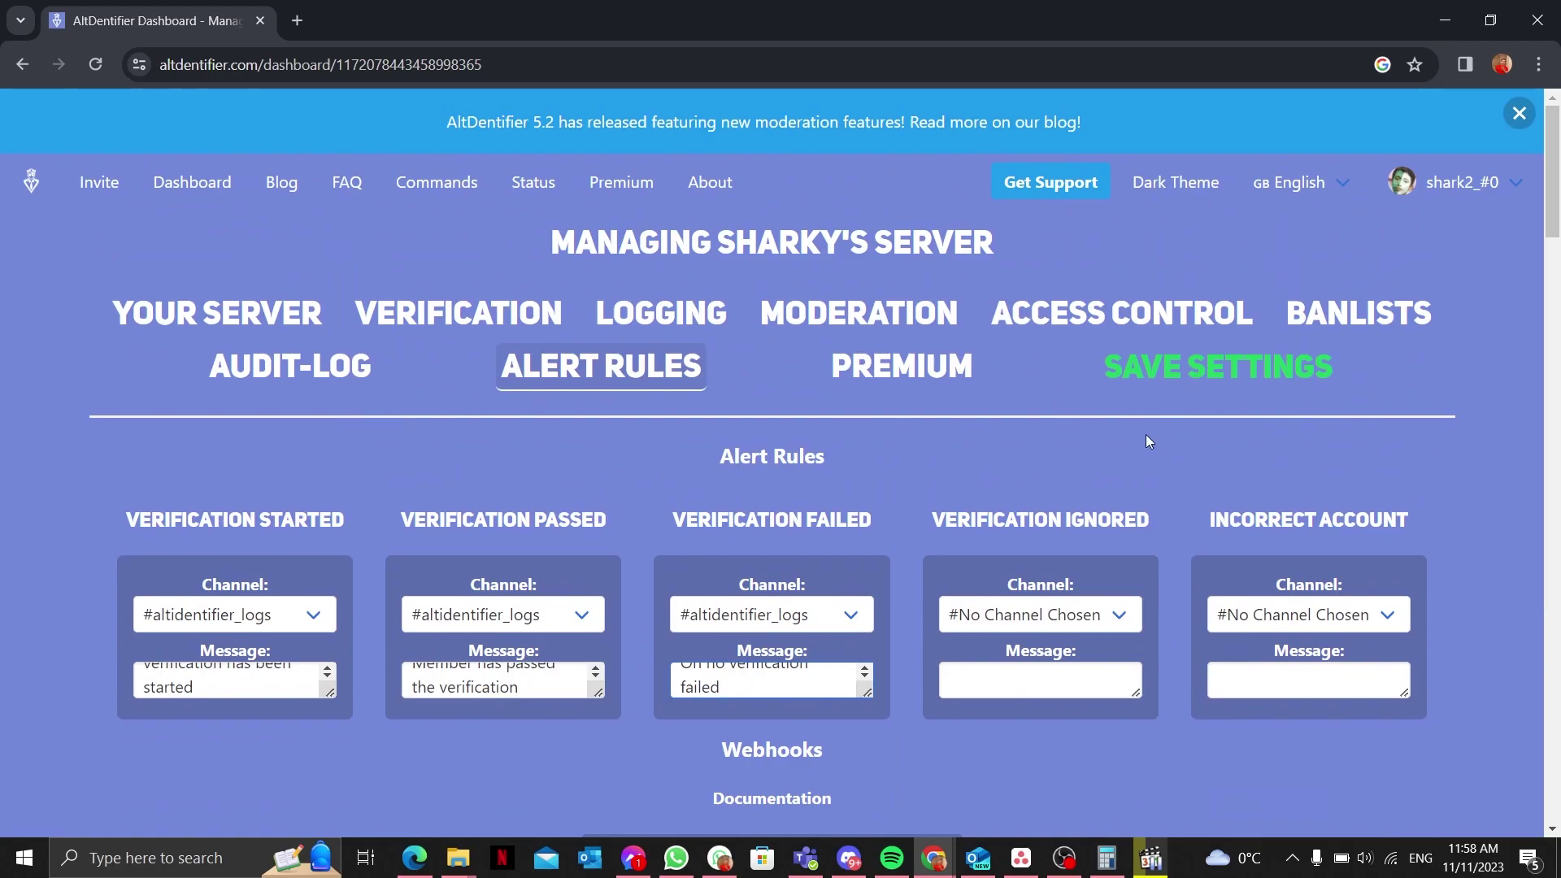
click(1201, 386)
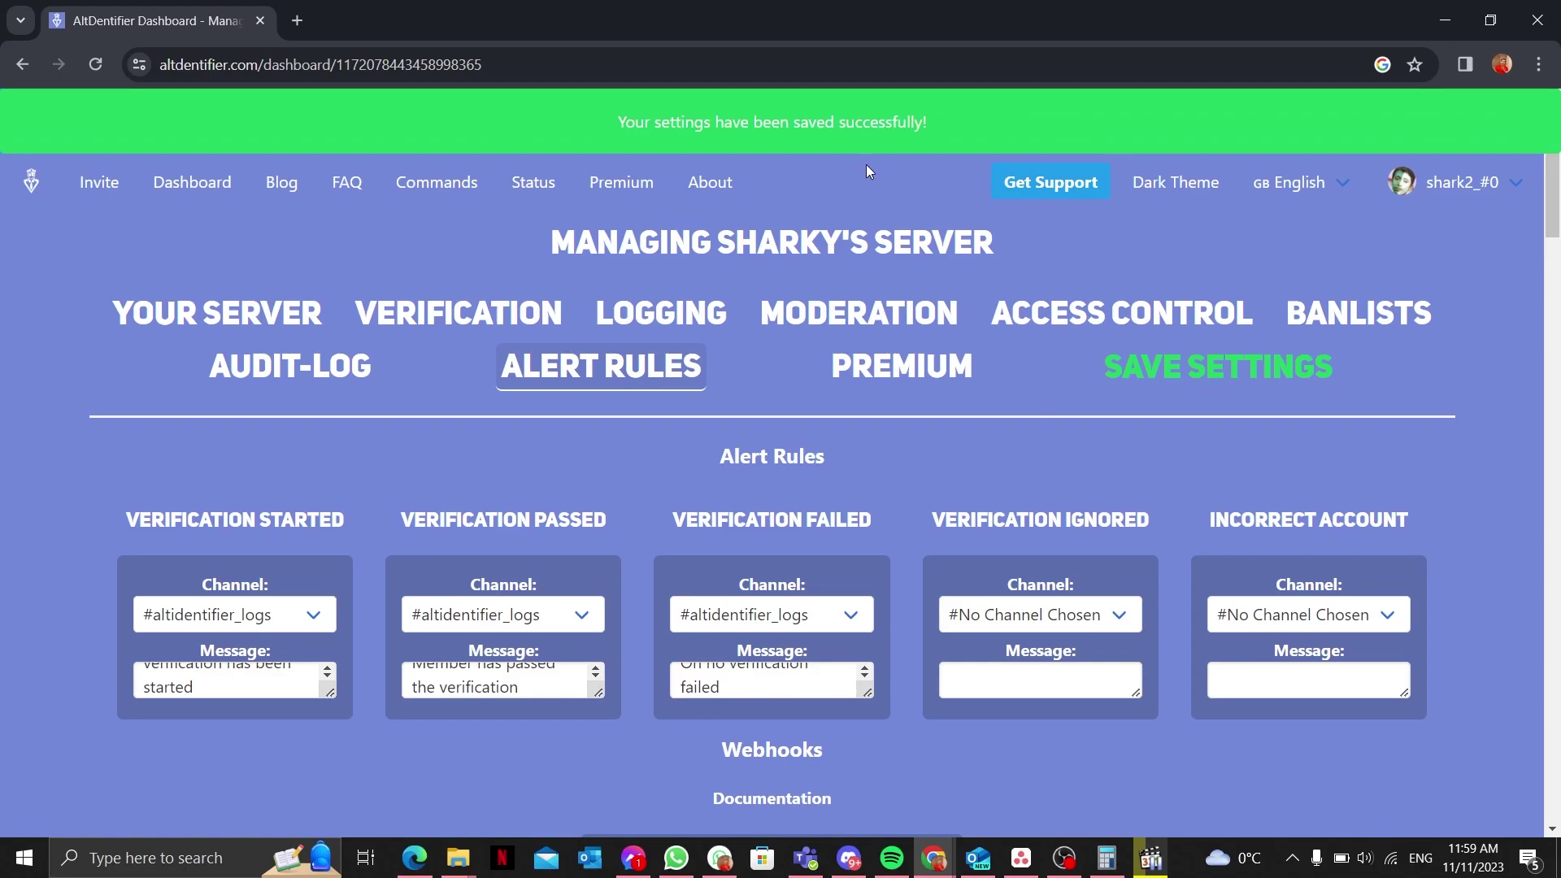
drag(724, 119, 909, 148)
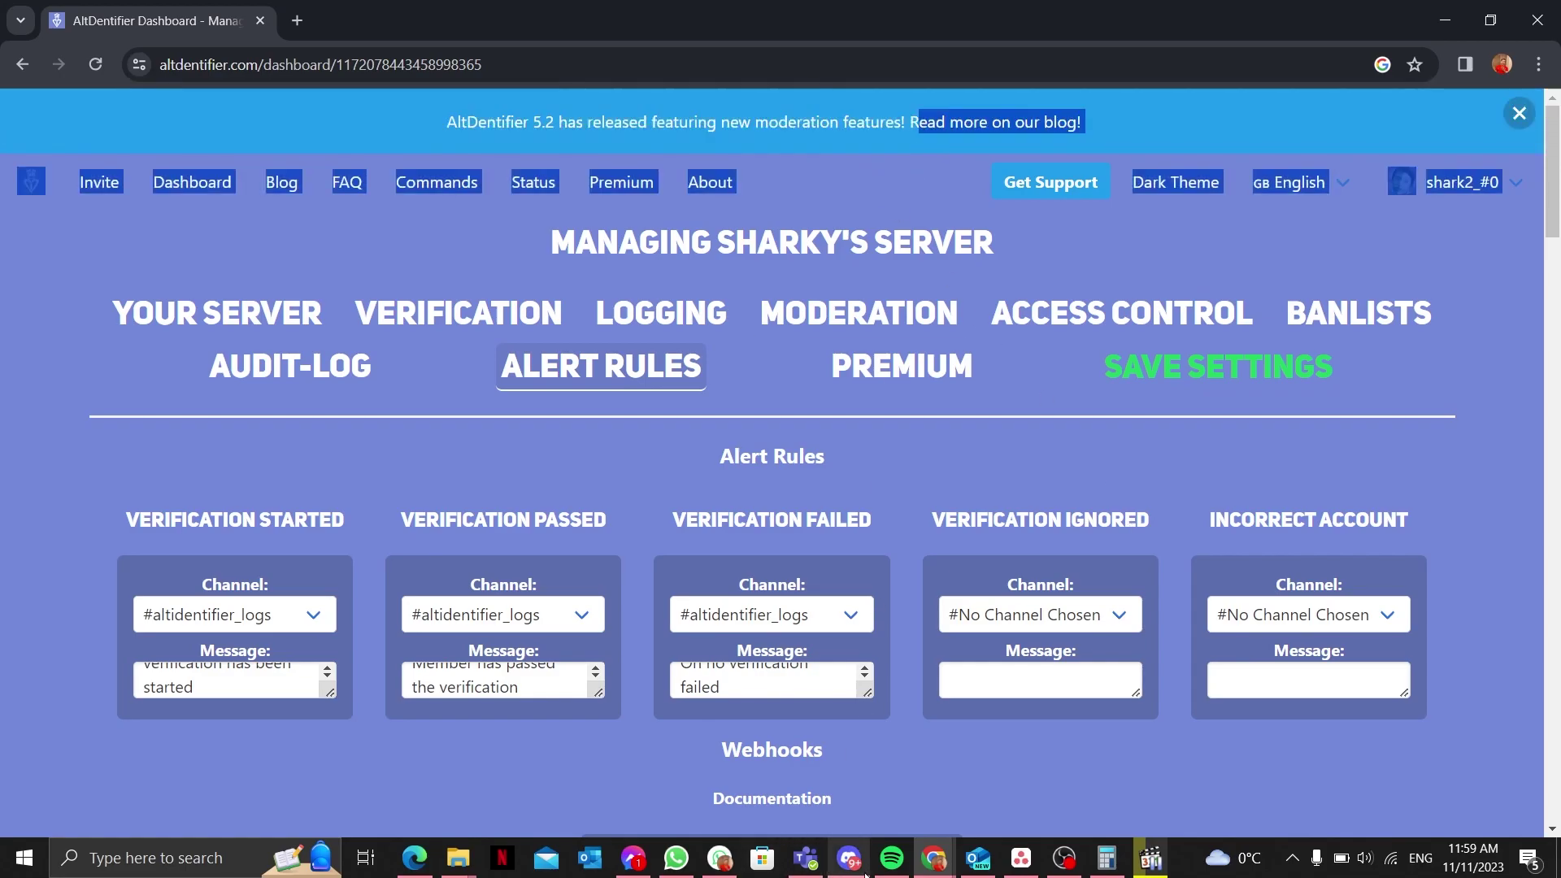
click(850, 857)
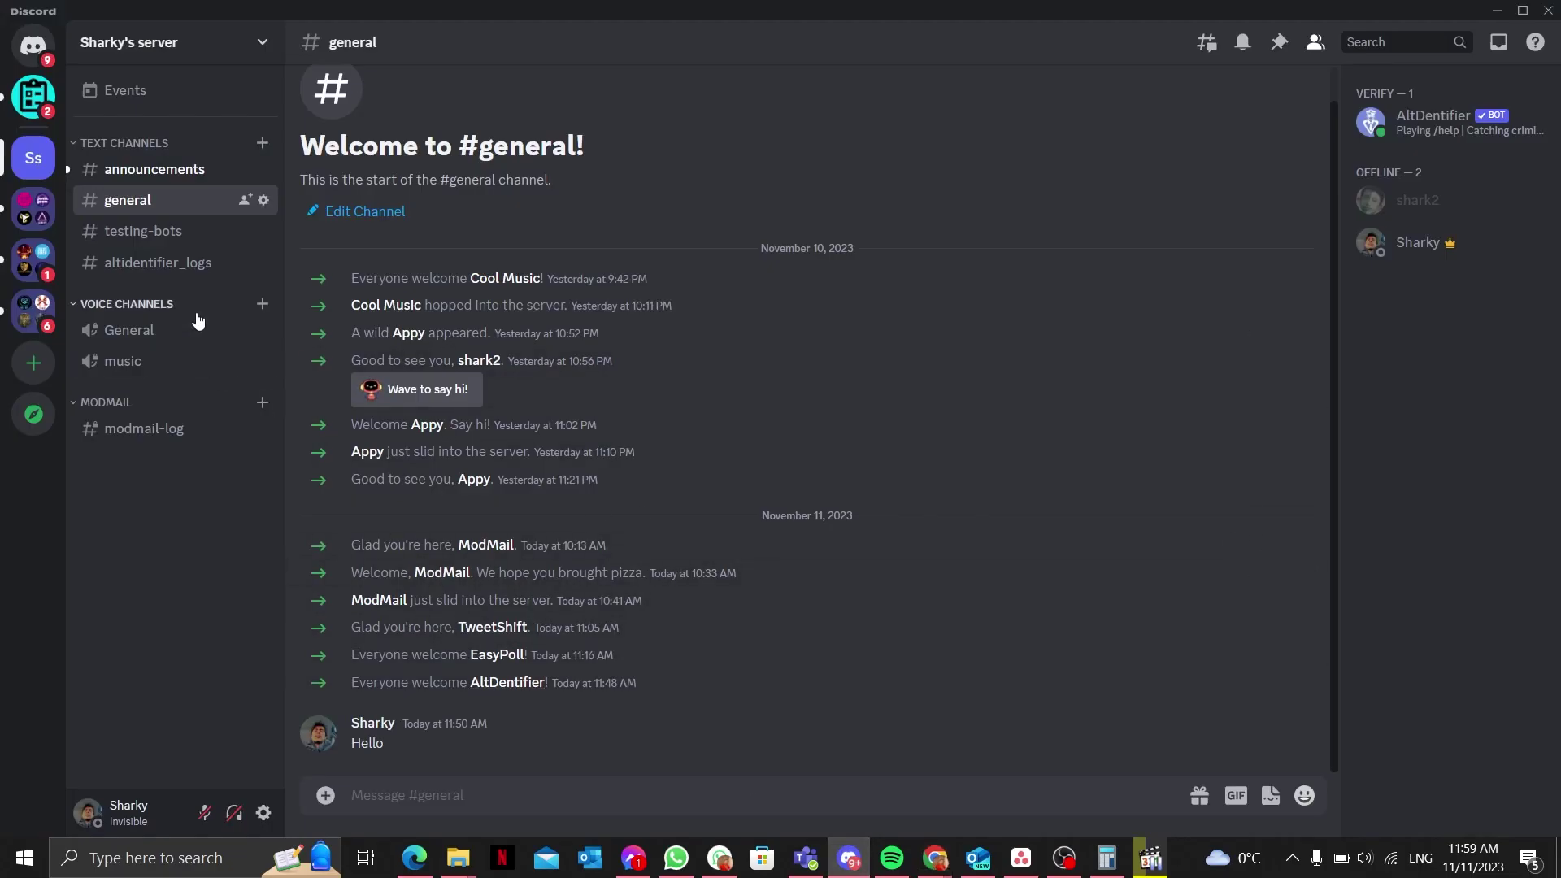
Open #announcements and read AltDentifier's welcome message.
click(197, 170)
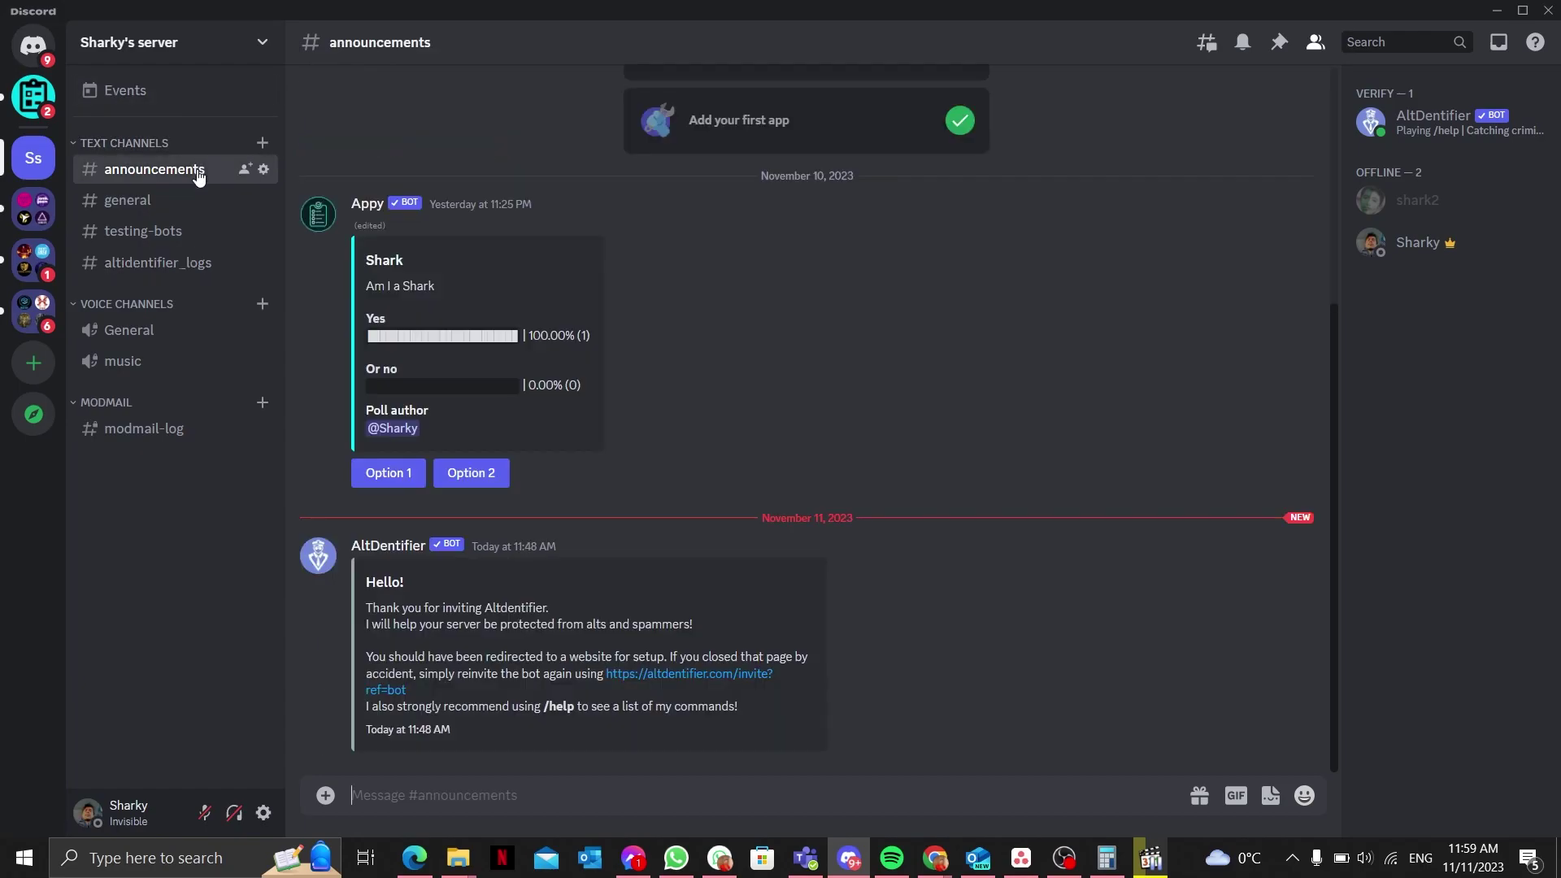
drag(365, 579, 630, 623)
double_click(547, 619)
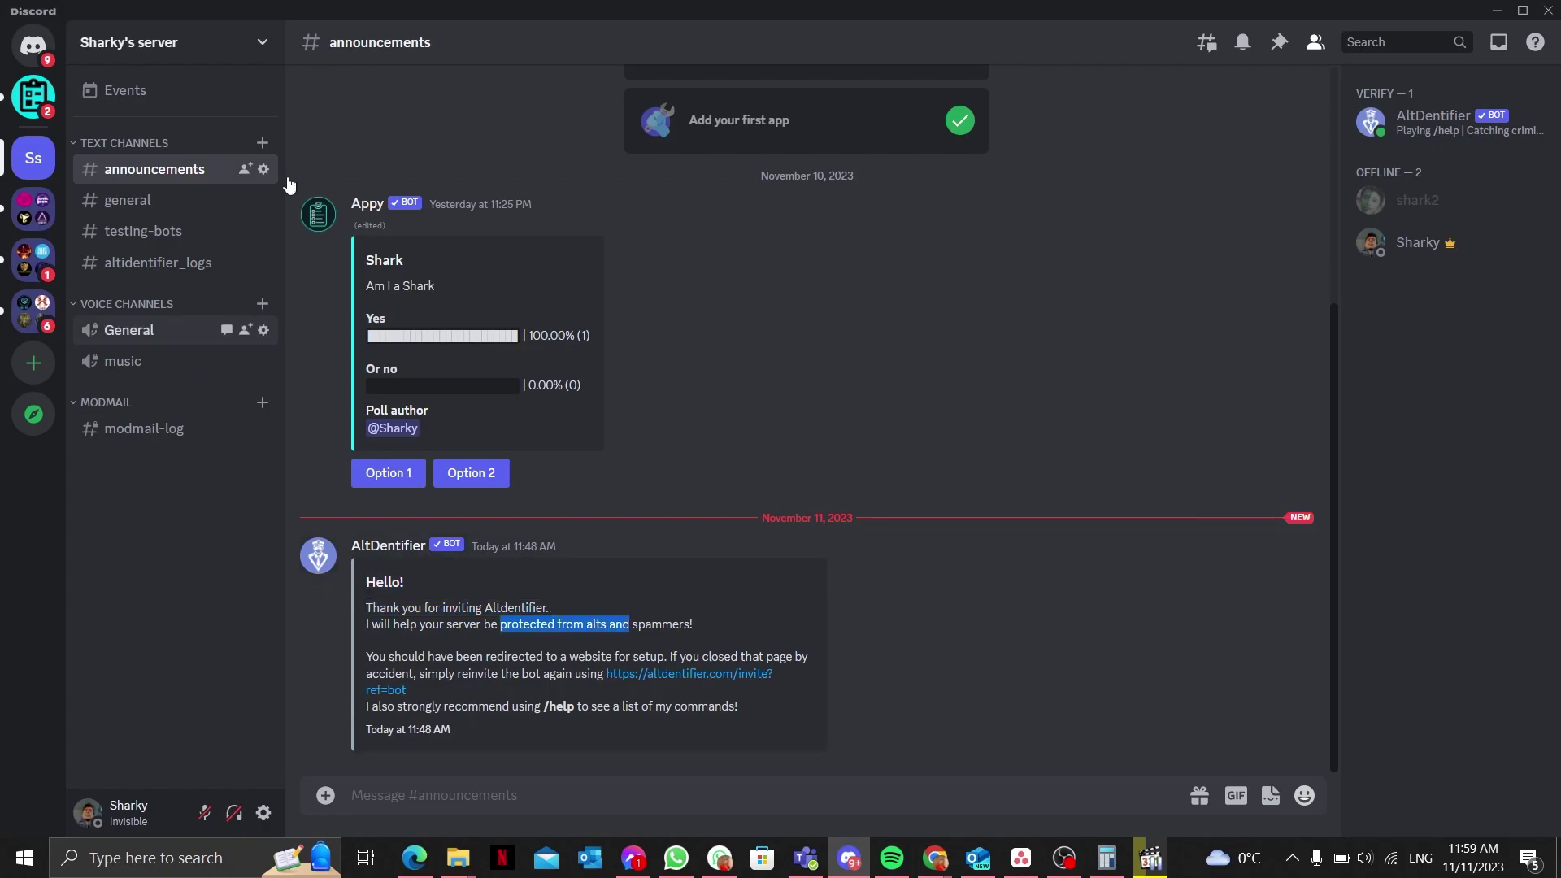
scroll(702, 310, up, 5)
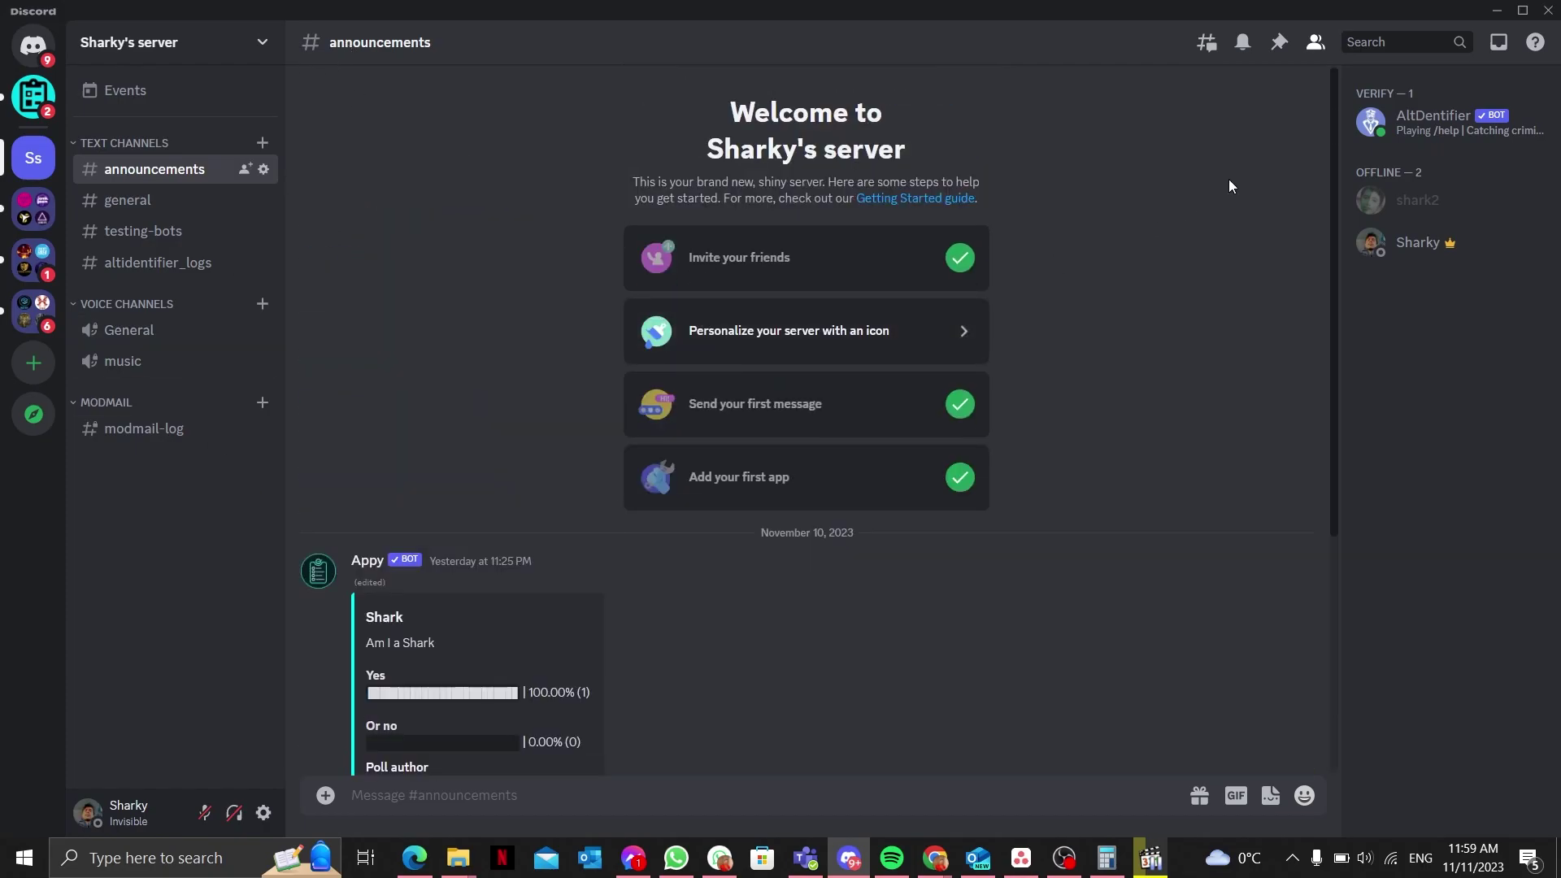
View AltDentifier's profile card to check its details and commands.
click(1408, 133)
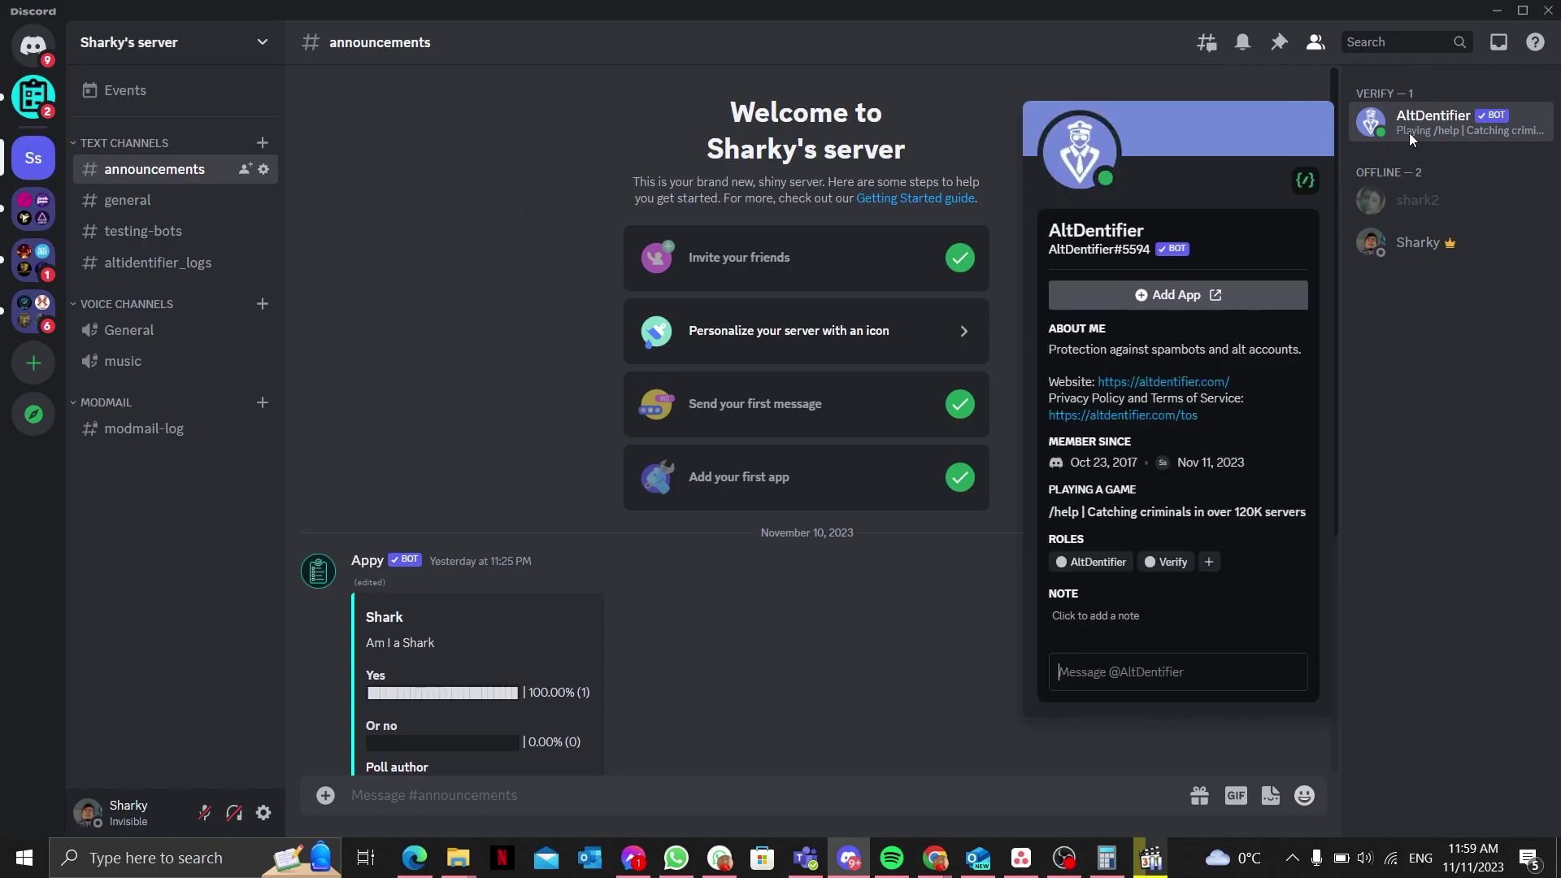
click(933, 663)
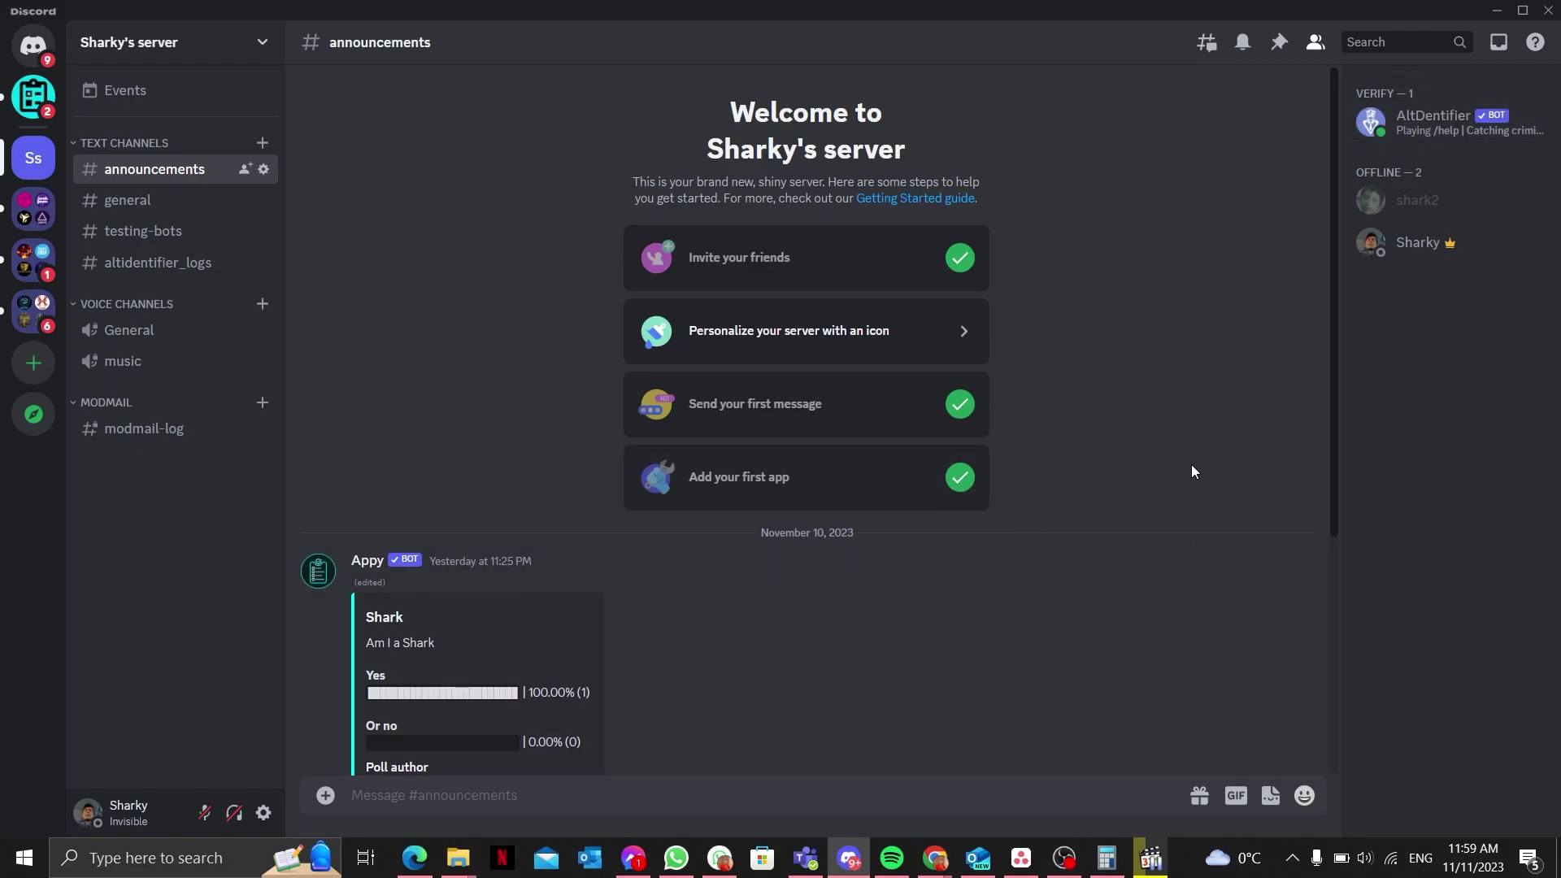
click(1491, 130)
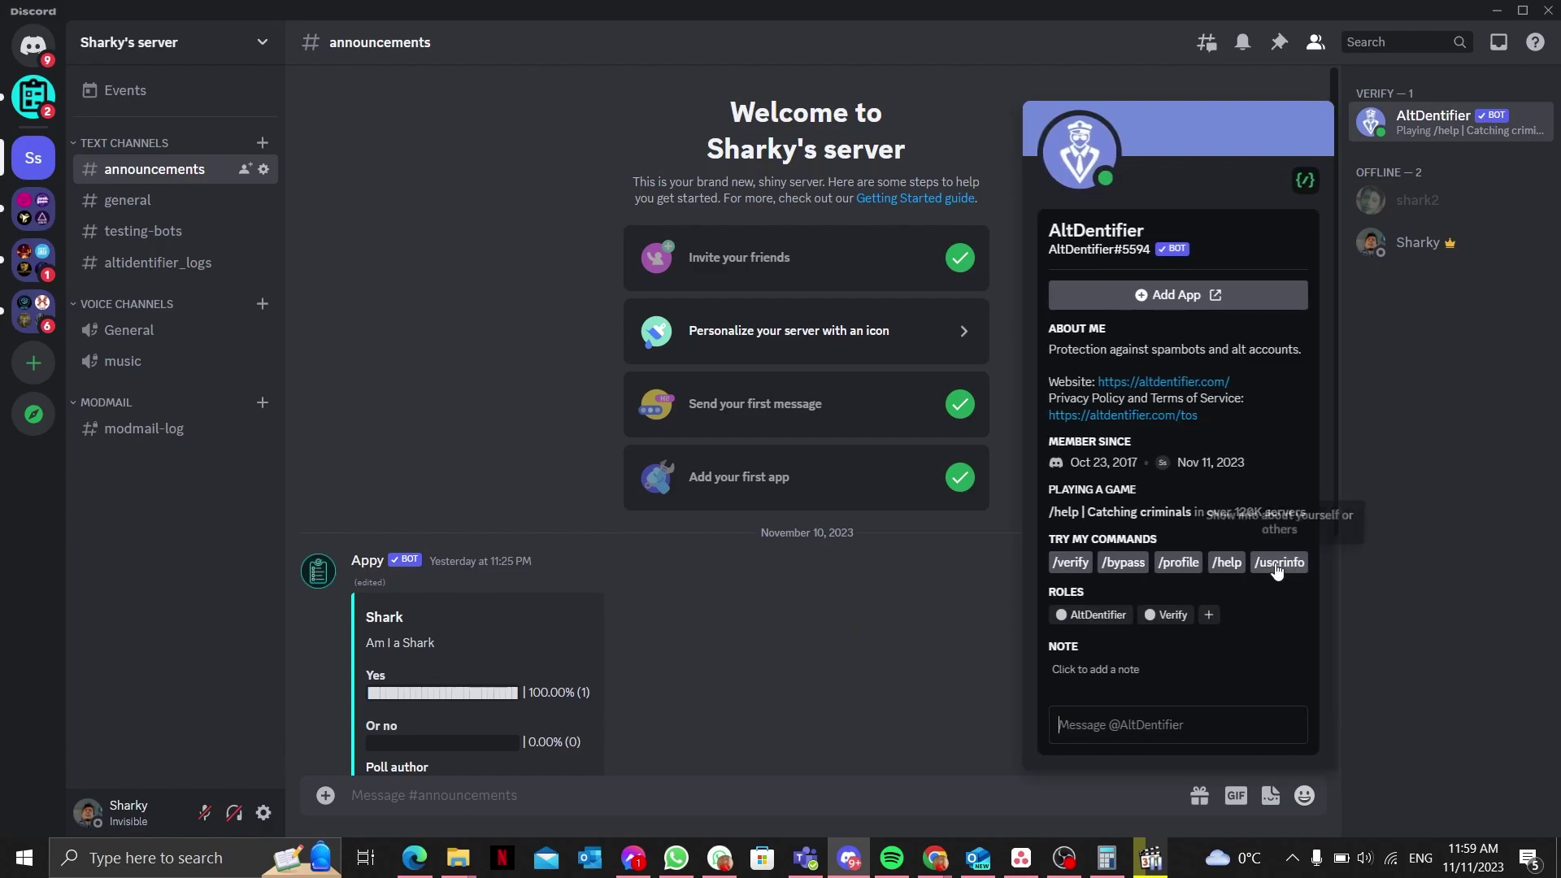
click(474, 334)
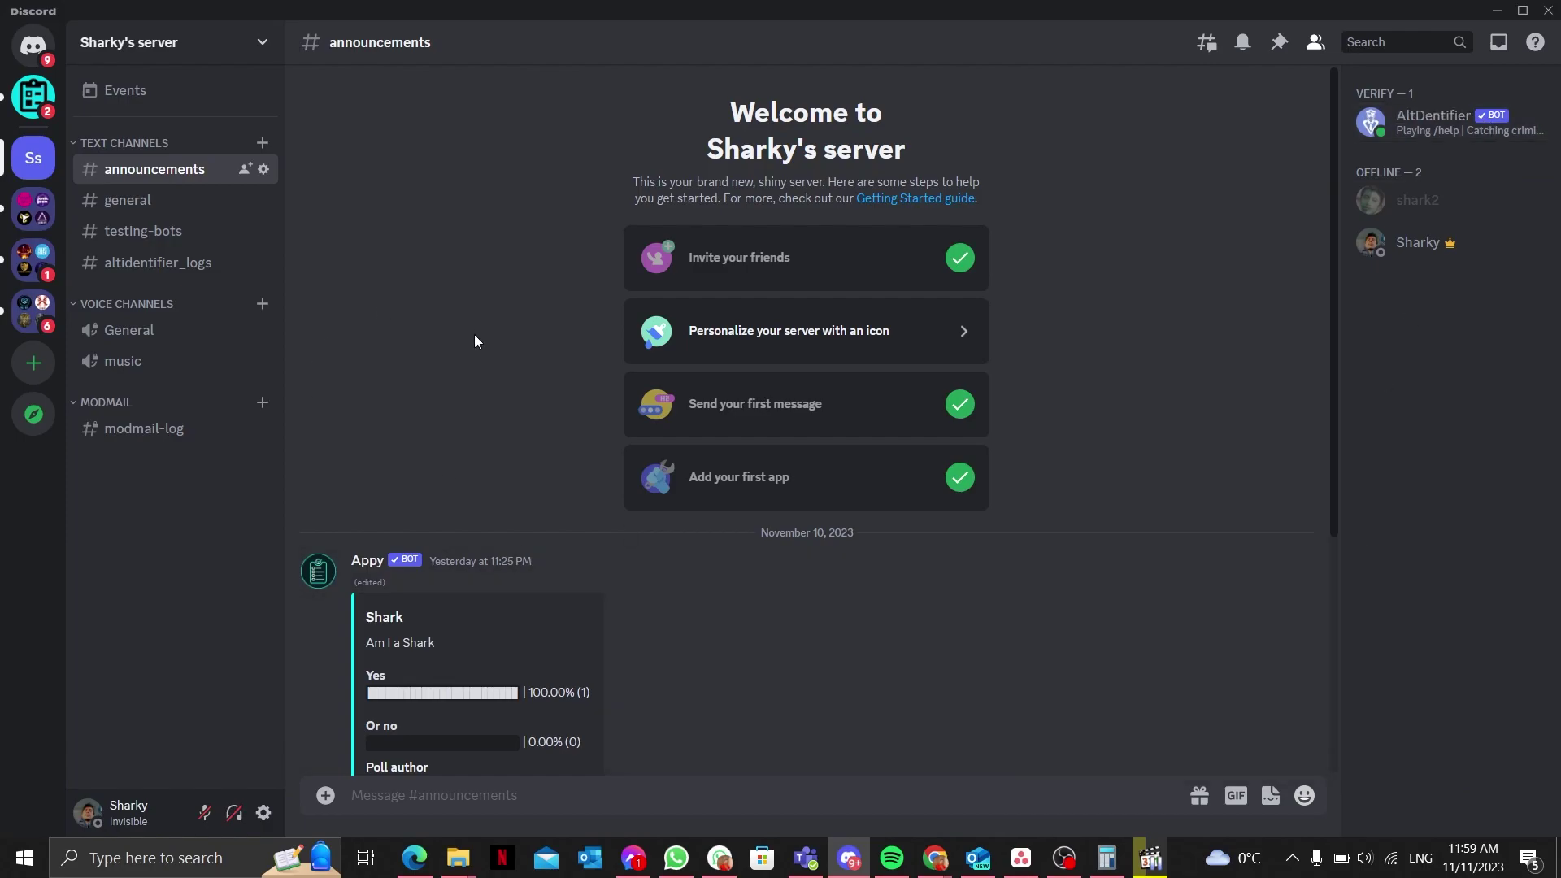